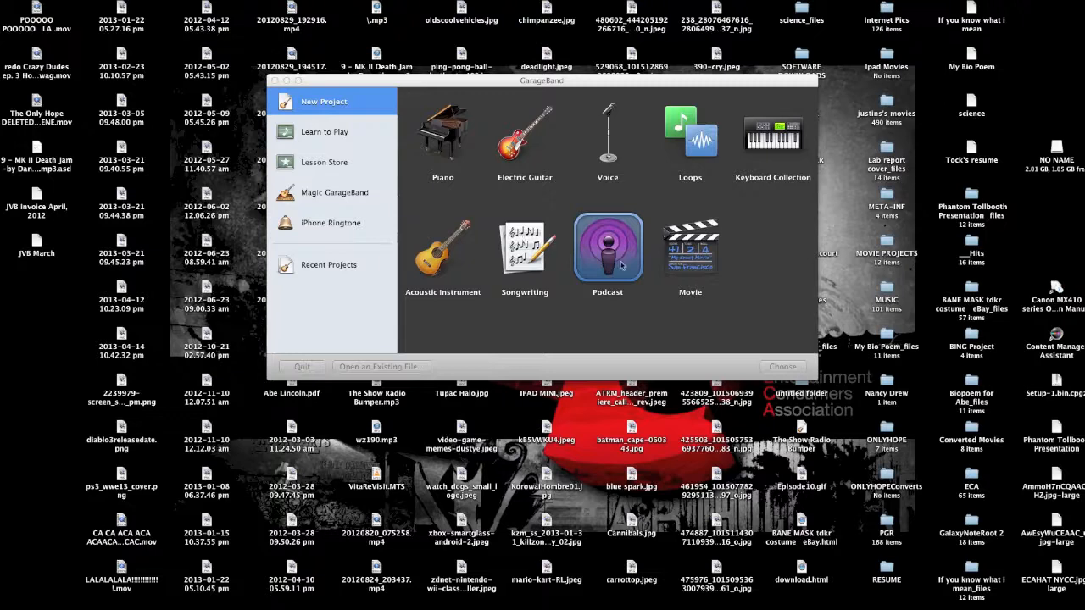
Start a new project from the Podcast template and choose the PGR folder on the Desktop as its save location.
key(super+q)
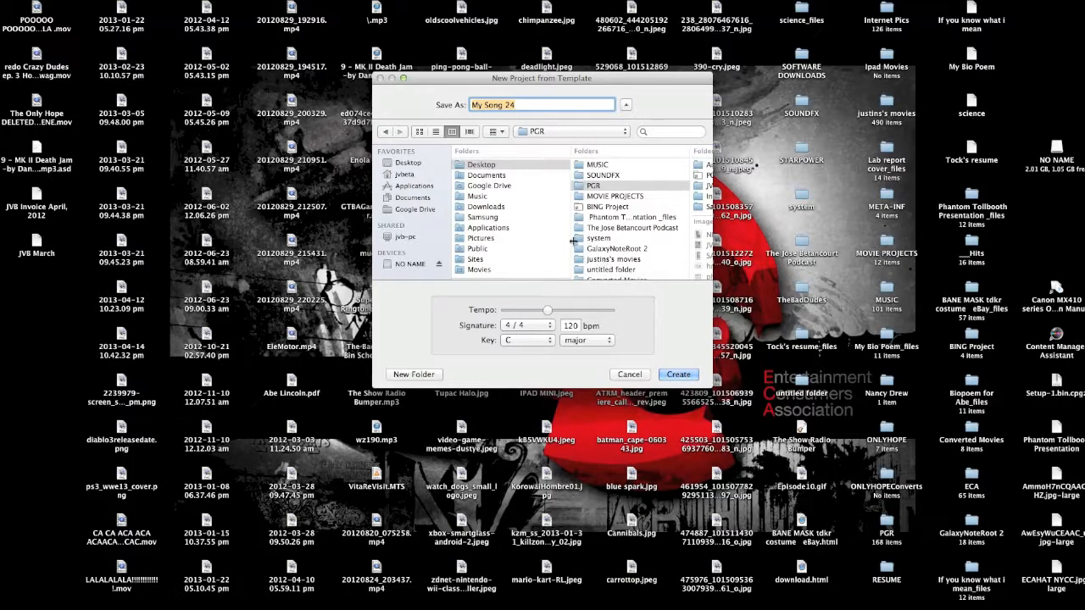
scroll(494, 234, down, 3)
scroll(492, 234, up, 5)
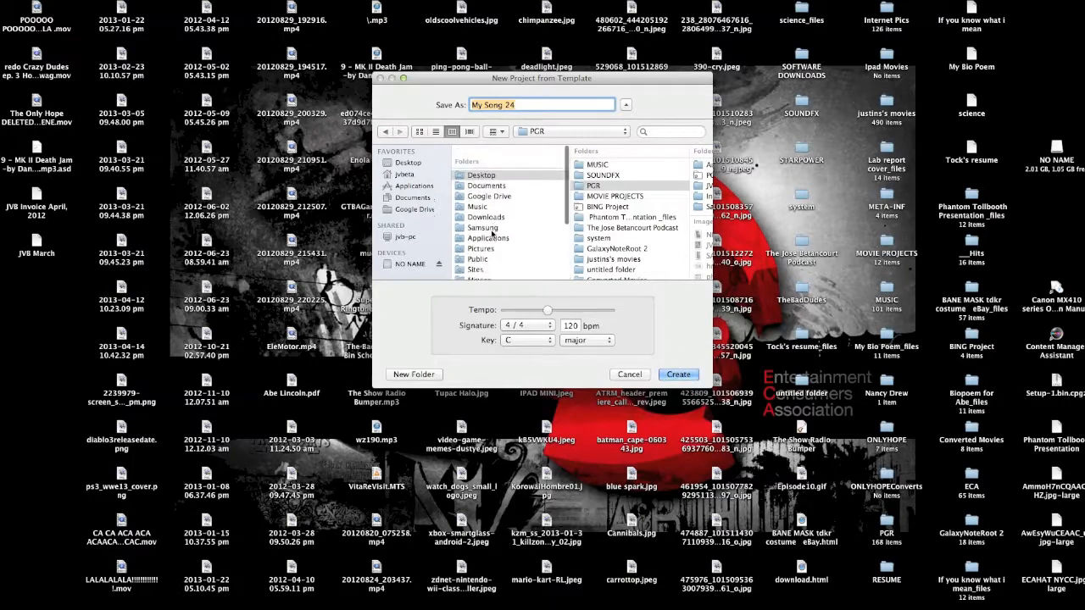
click(479, 196)
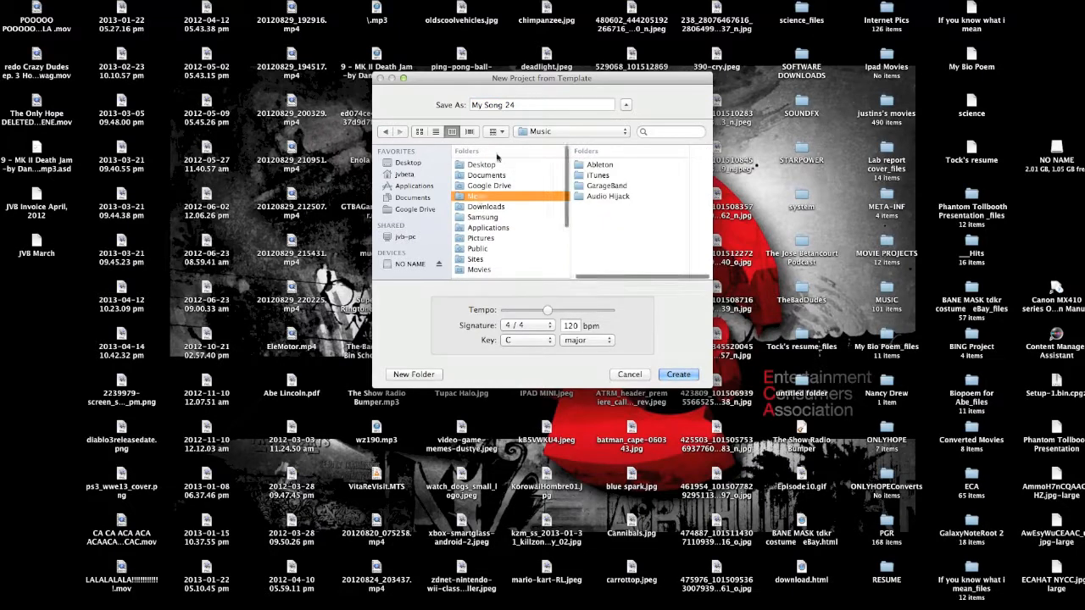
click(499, 166)
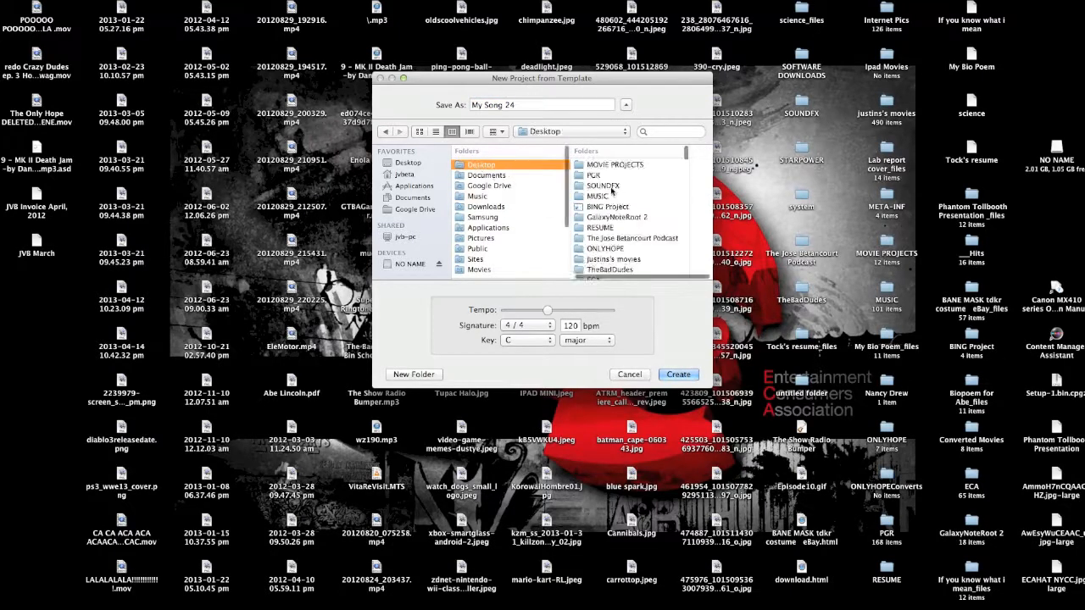
scroll(595, 182, down, 5)
scroll(602, 208, up, 5)
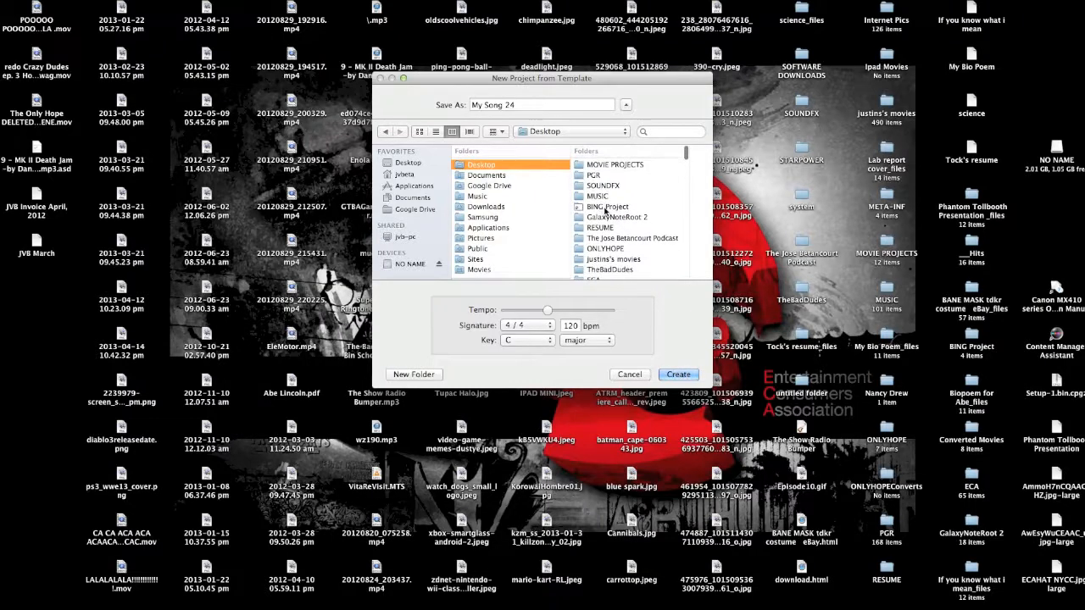
click(598, 178)
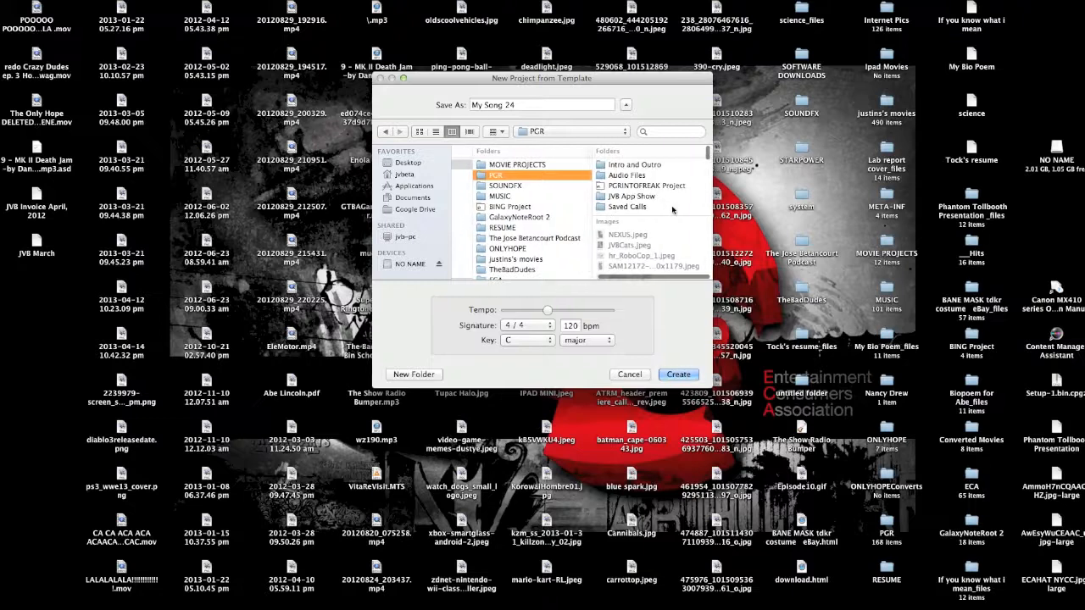
scroll(674, 208, down, 5)
scroll(674, 207, down, 5)
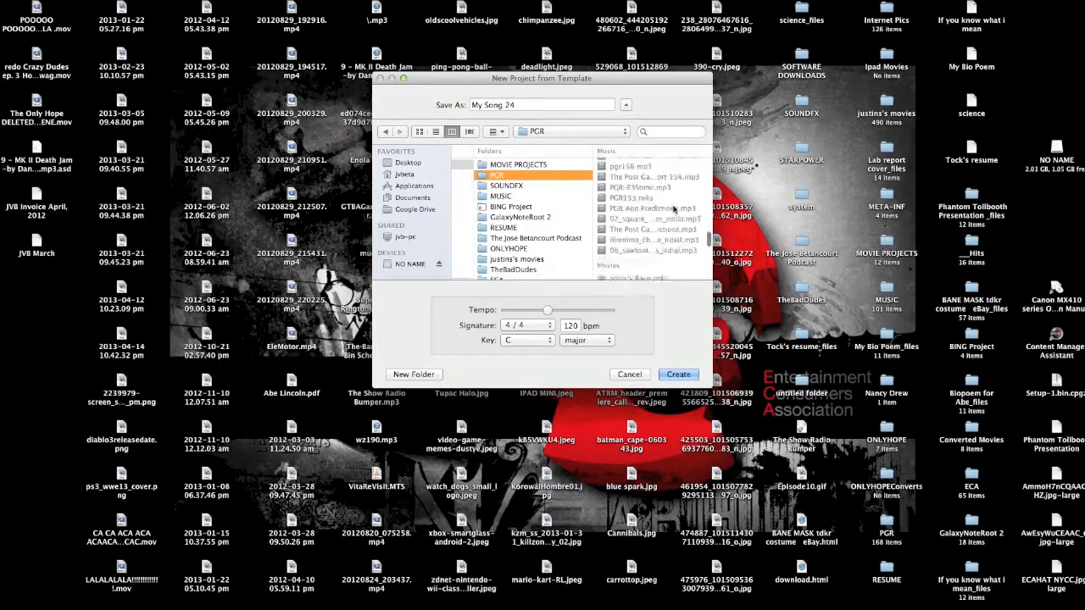
scroll(674, 208, up, 10)
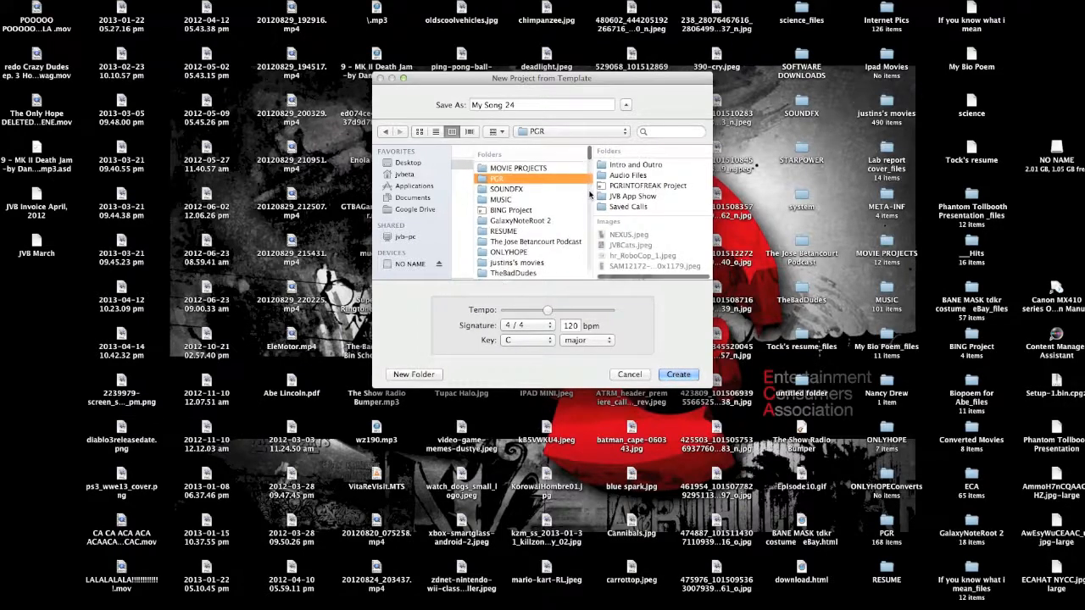
Name the new podcast project TEST EP and create it.
click(537, 104)
drag(505, 105, 440, 105)
drag(541, 106, 411, 99)
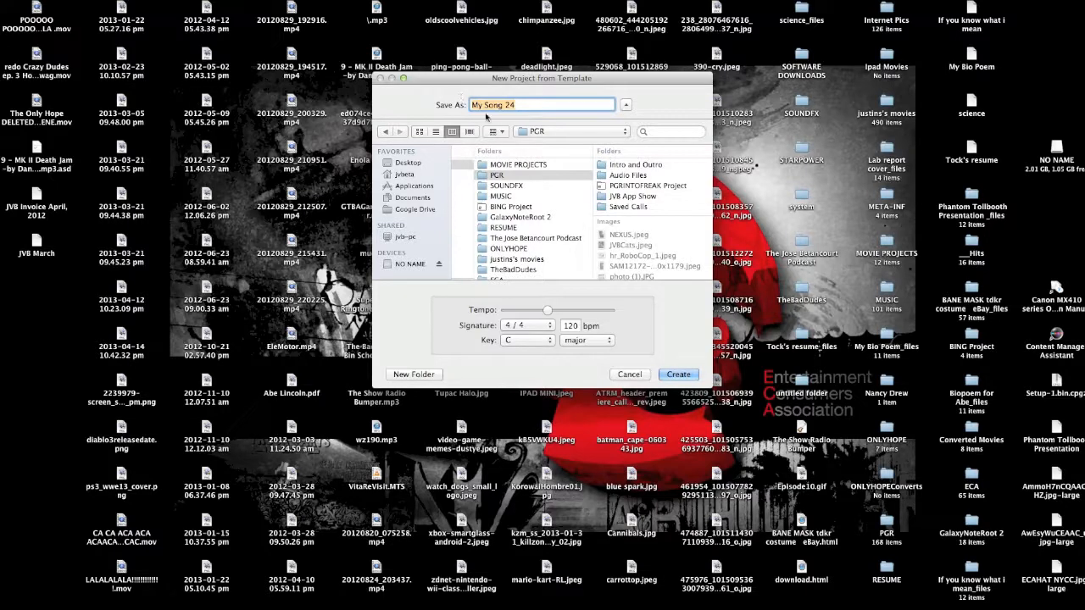
text(TEST EP)
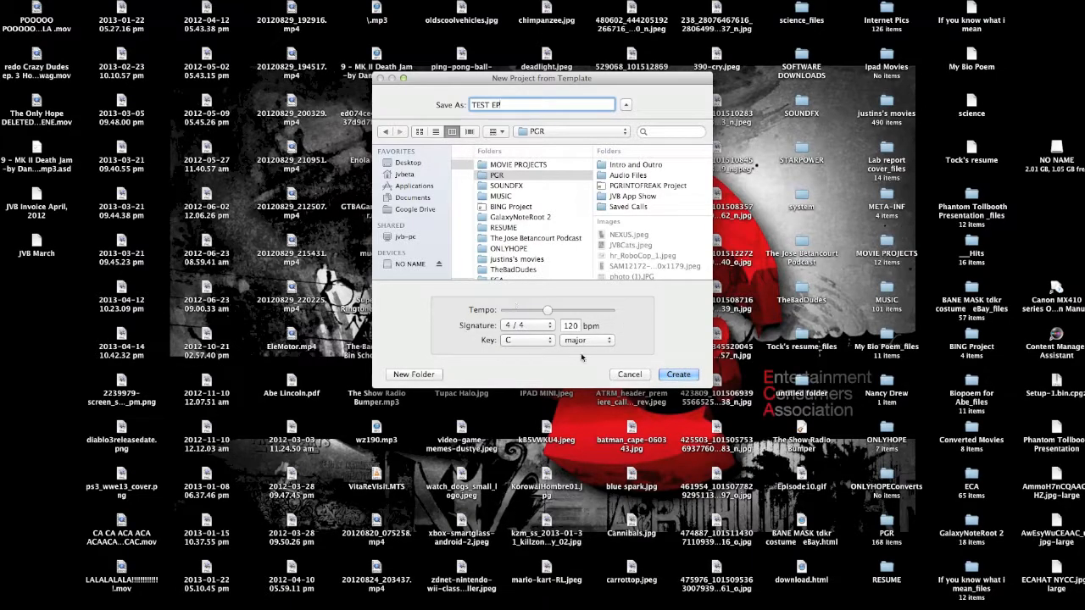
click(679, 375)
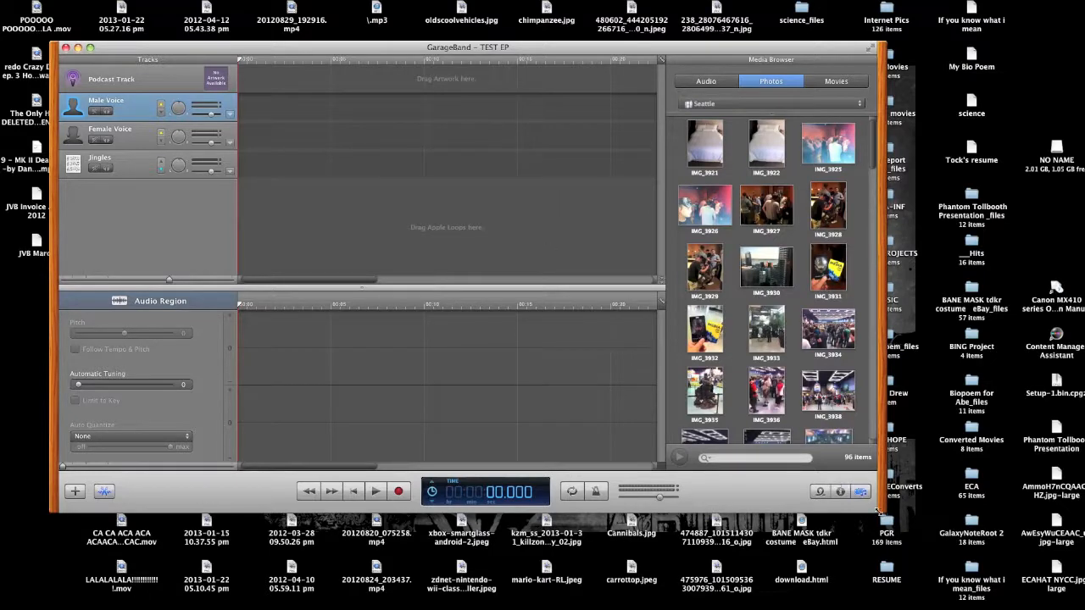
Enlarge the project window and reposition it so the tracks and the whole media browser fit on the screen.
drag(882, 512, 1084, 541)
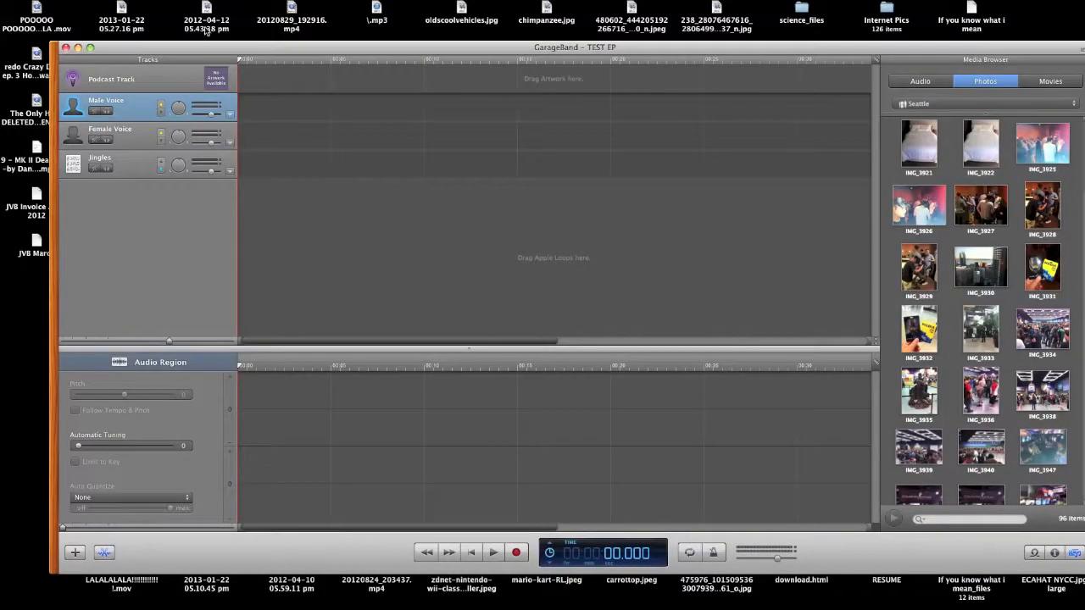
drag(206, 49, 156, 67)
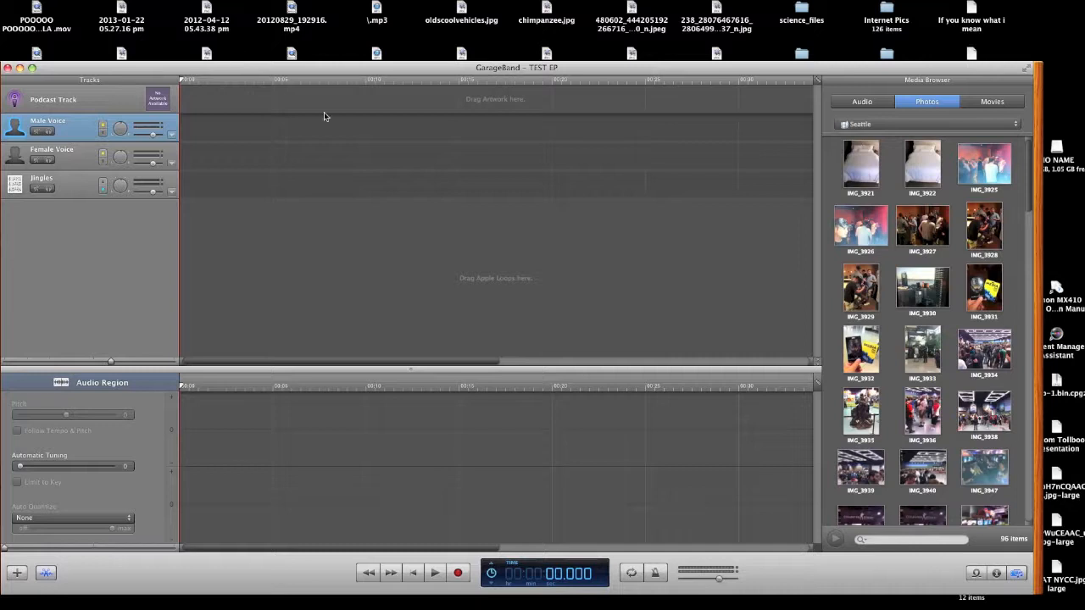
Duplicate the Female Voice track and delete the duplicate.
click(73, 159)
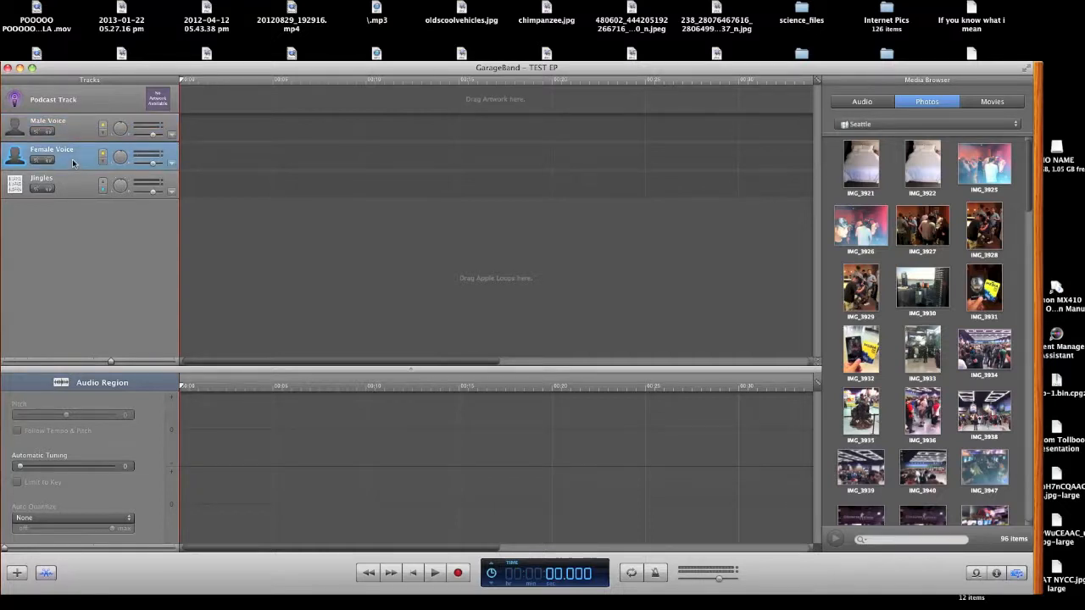
key(super+d)
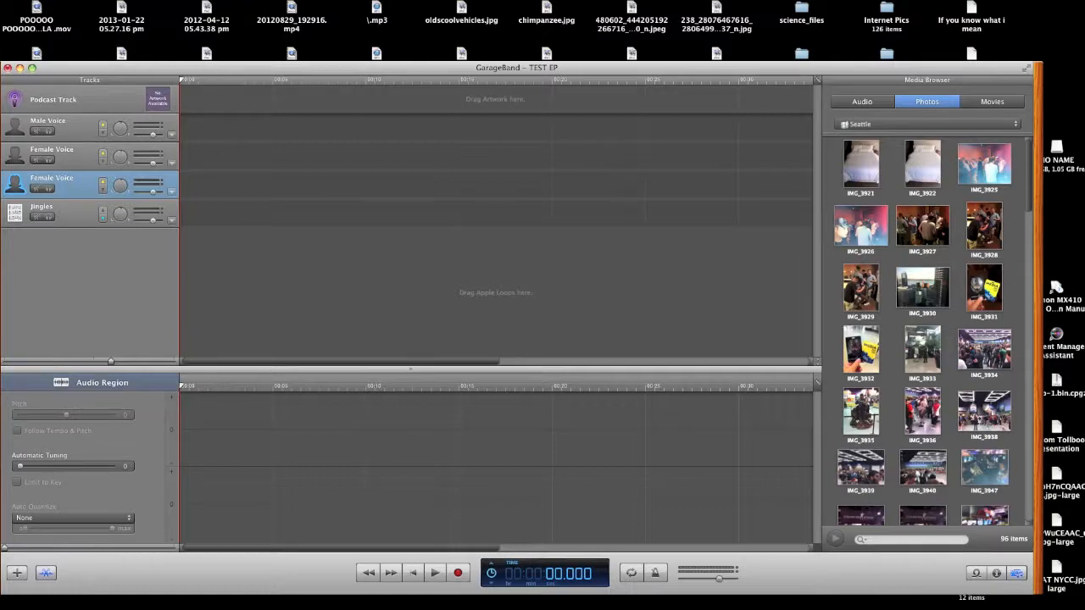
click(114, 0)
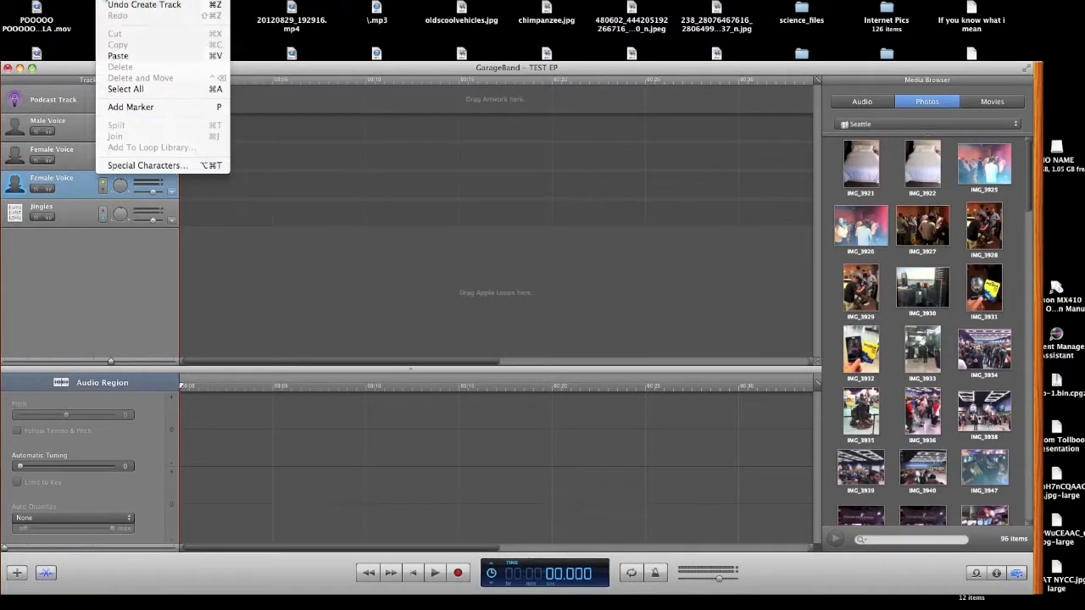
mouse_move(144, 0)
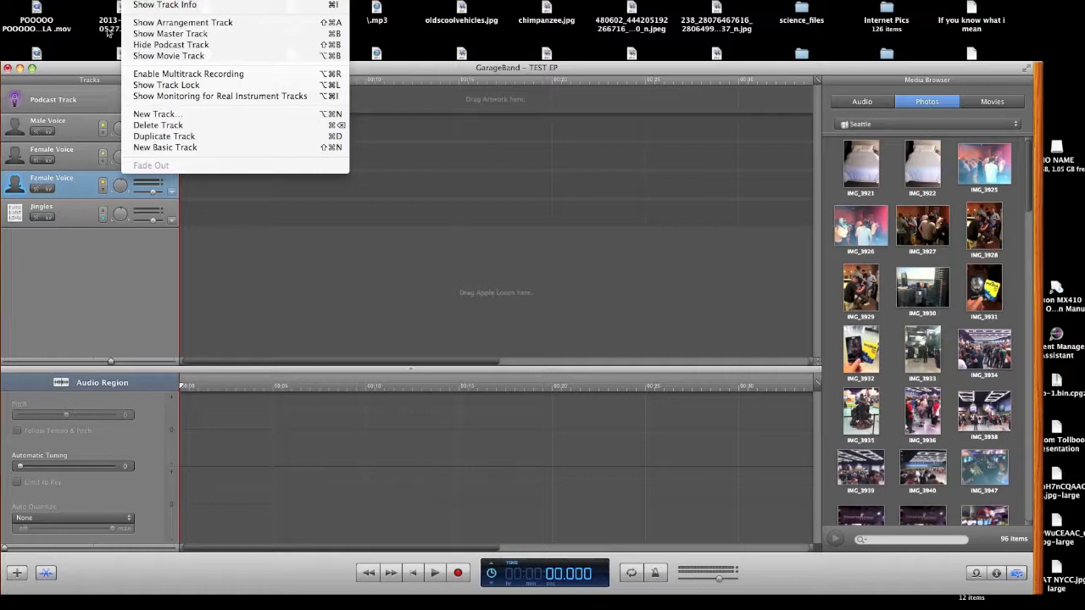
click(103, 38)
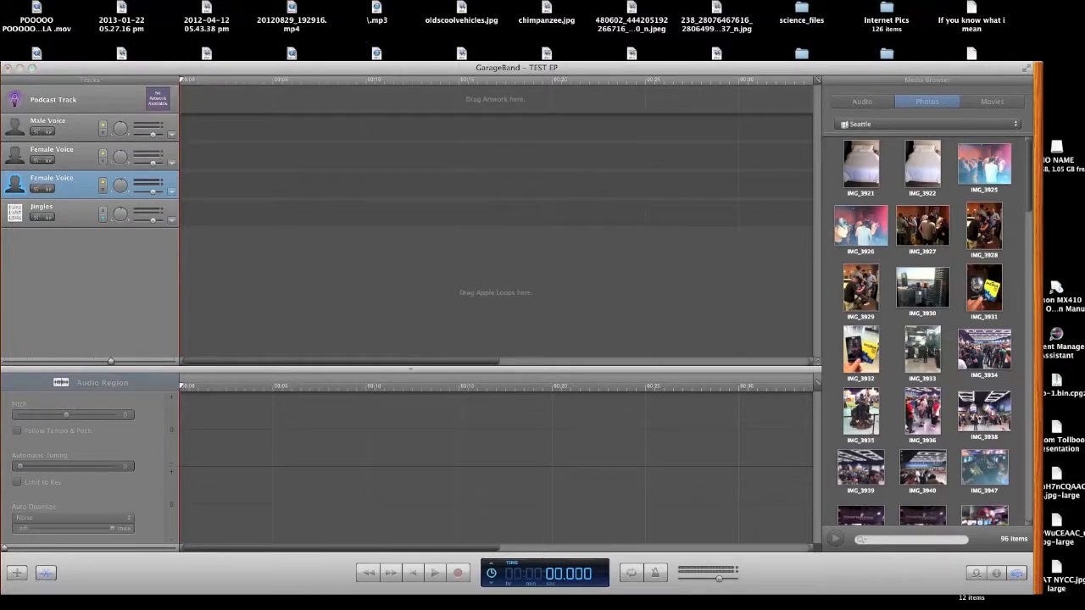
click(109, 0)
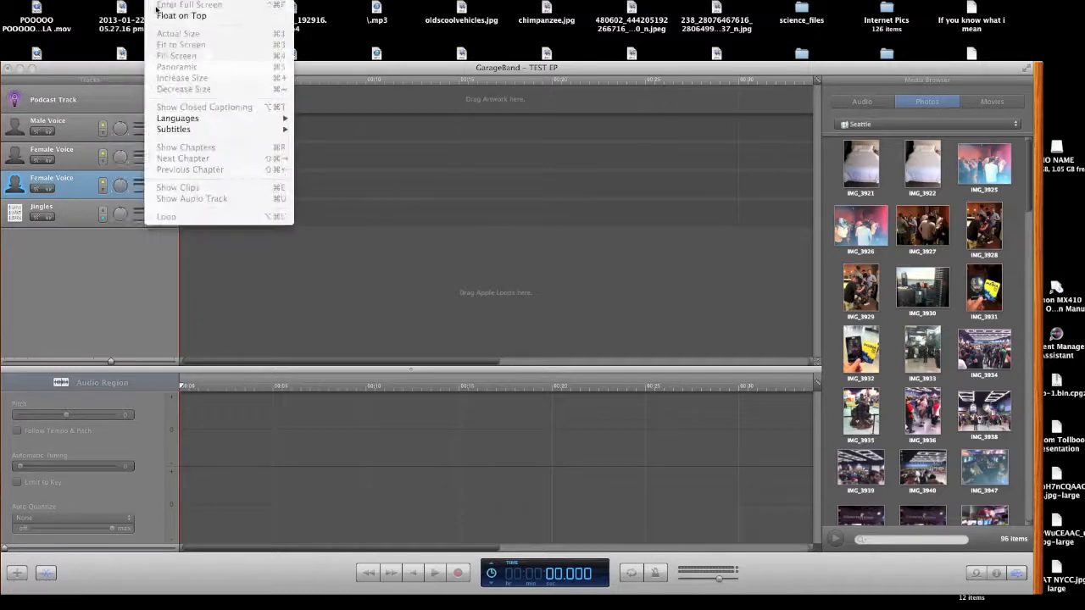
click(85, 53)
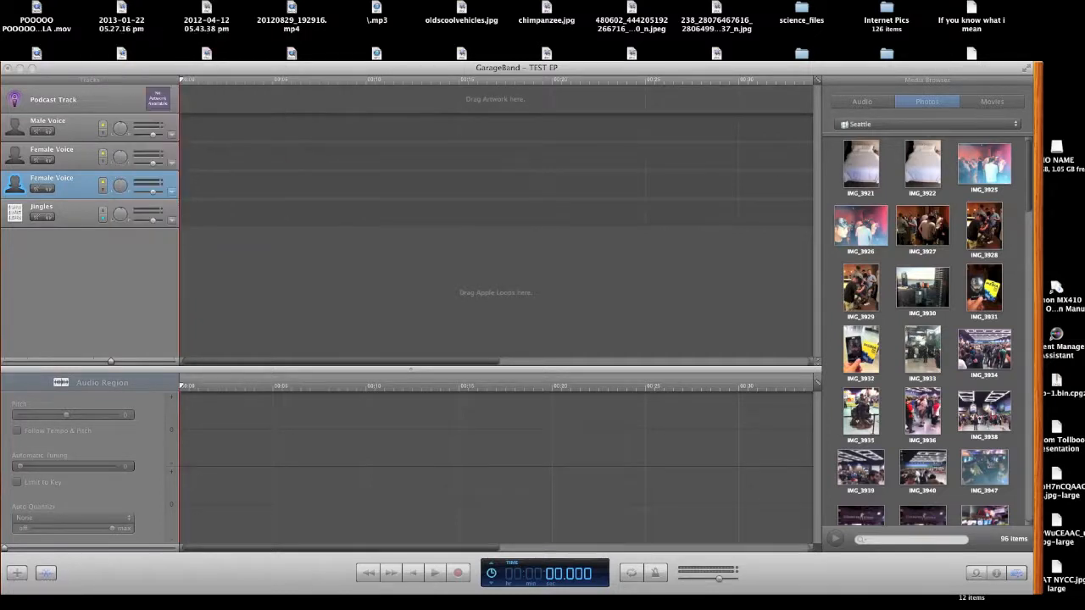
click(153, 67)
click(136, 0)
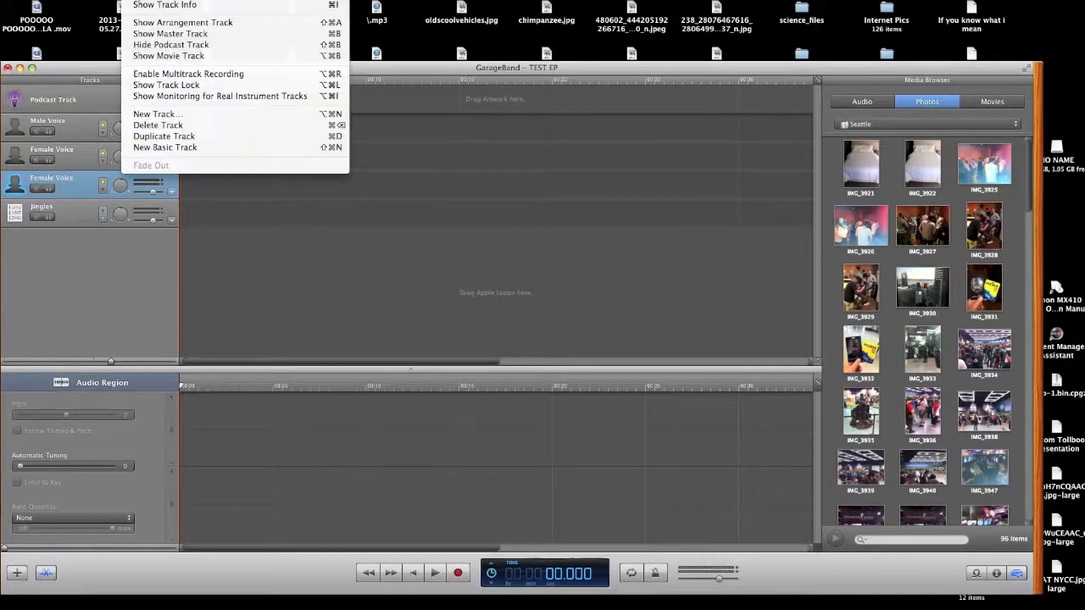
click(179, 128)
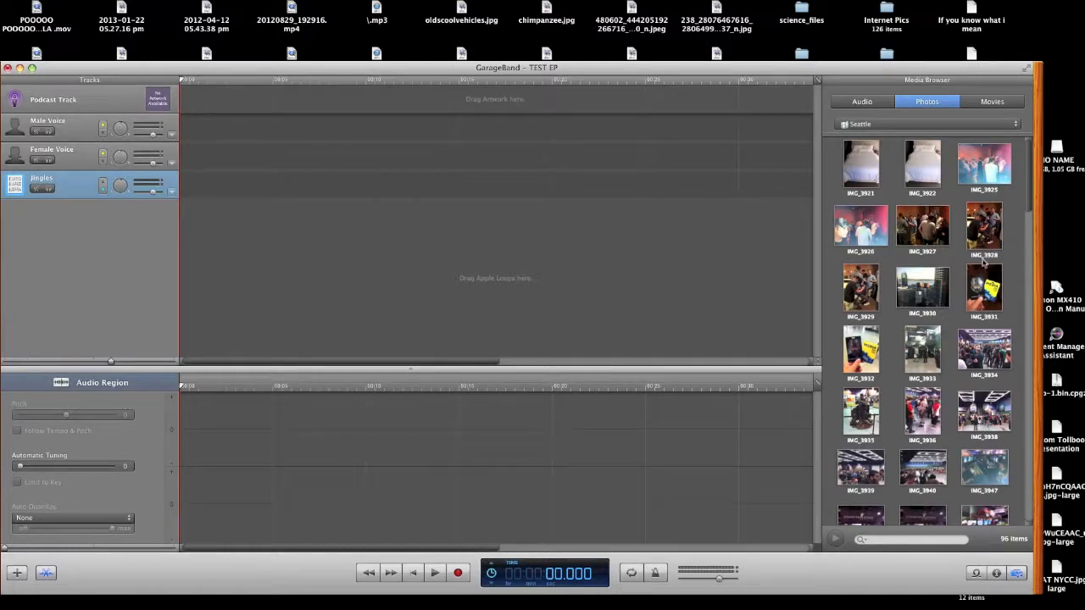
Browse the movies, the Seattle photos and the iTunes audio available in the media browser.
click(990, 103)
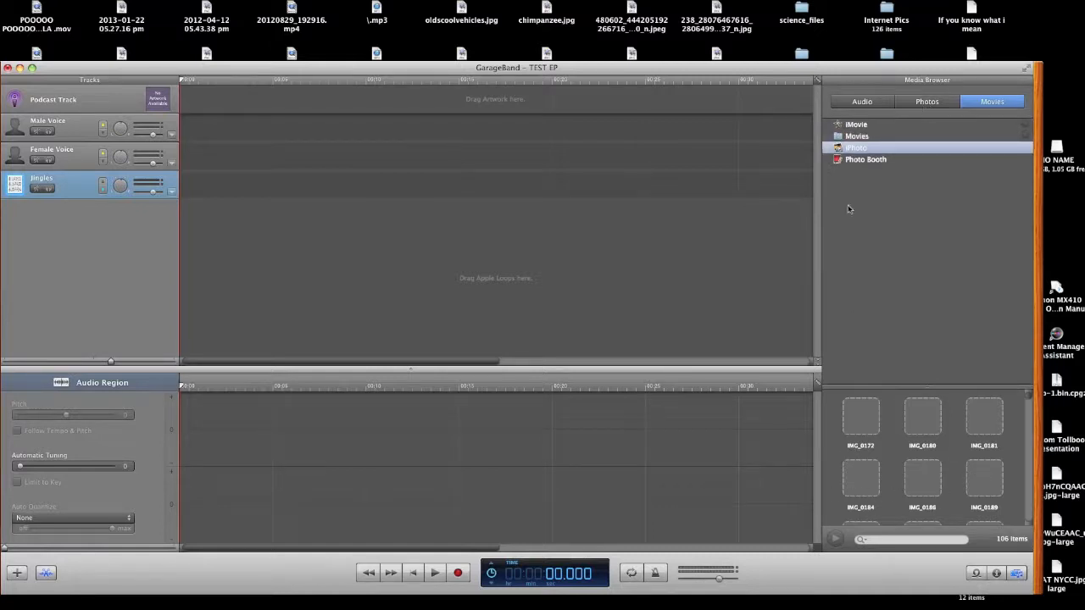
click(921, 102)
scroll(916, 305, down, 5)
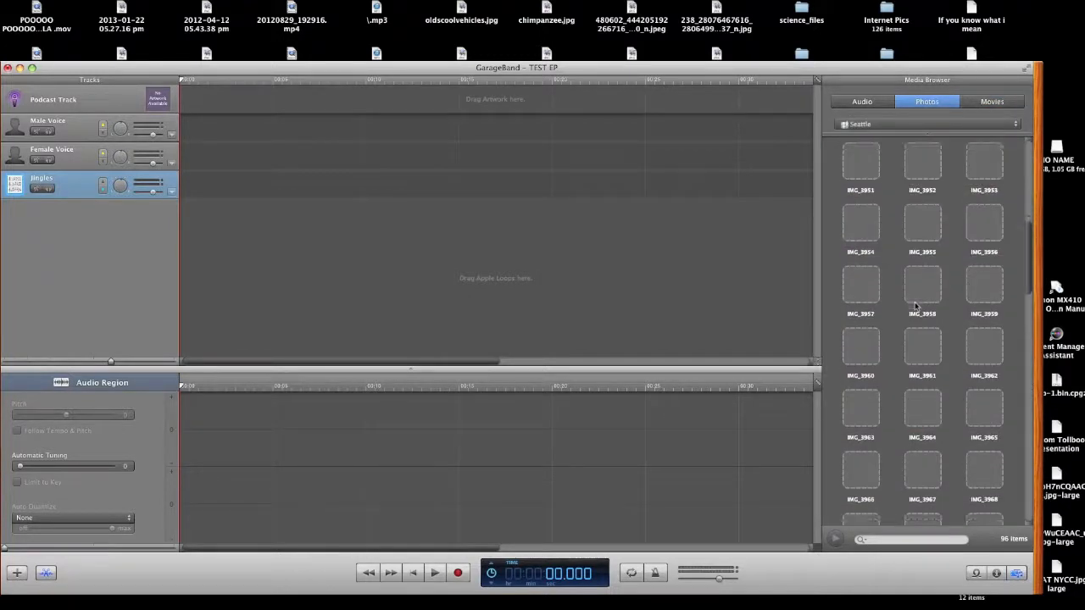
scroll(915, 305, up, 1)
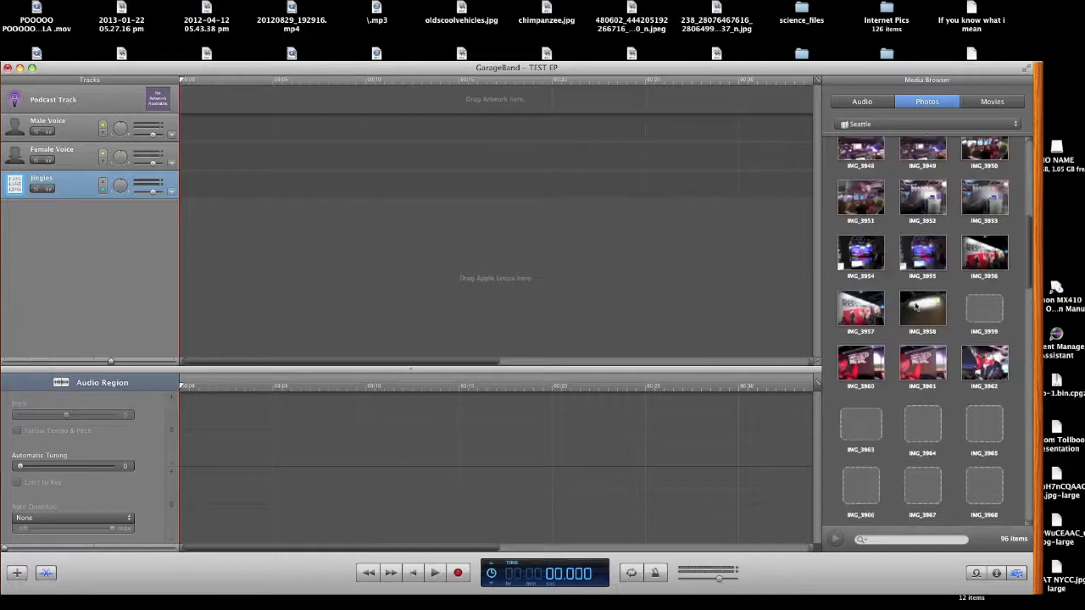
scroll(899, 228, up, 5)
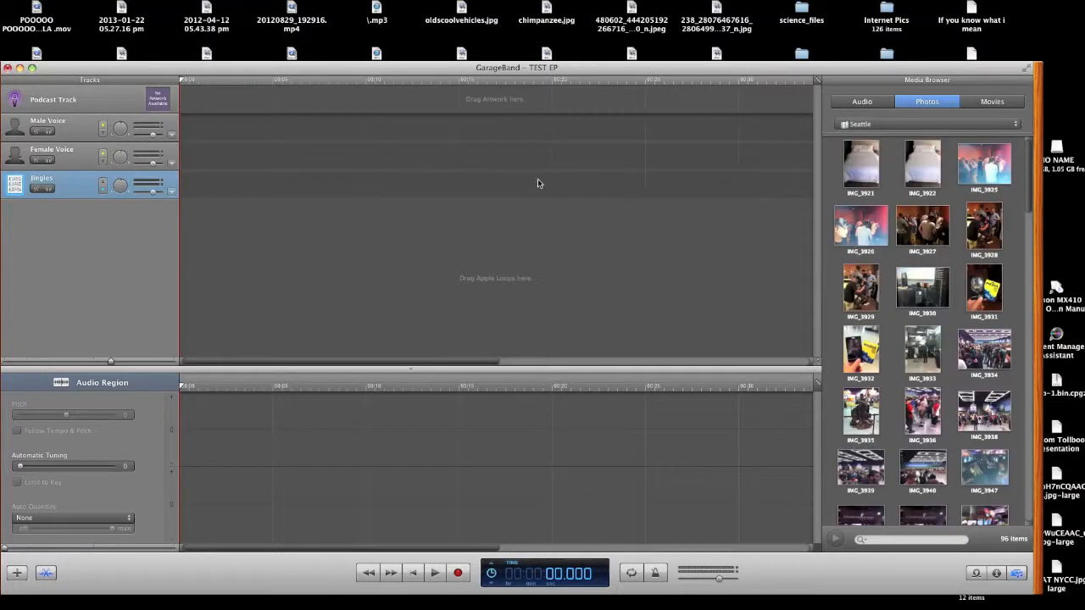
click(862, 101)
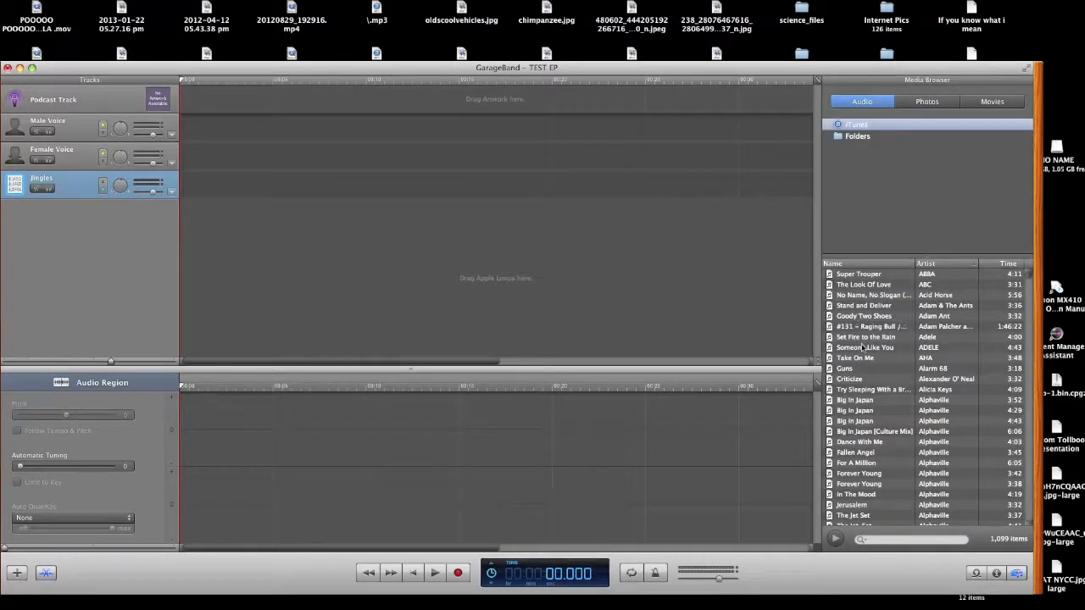
scroll(890, 365, down, 15)
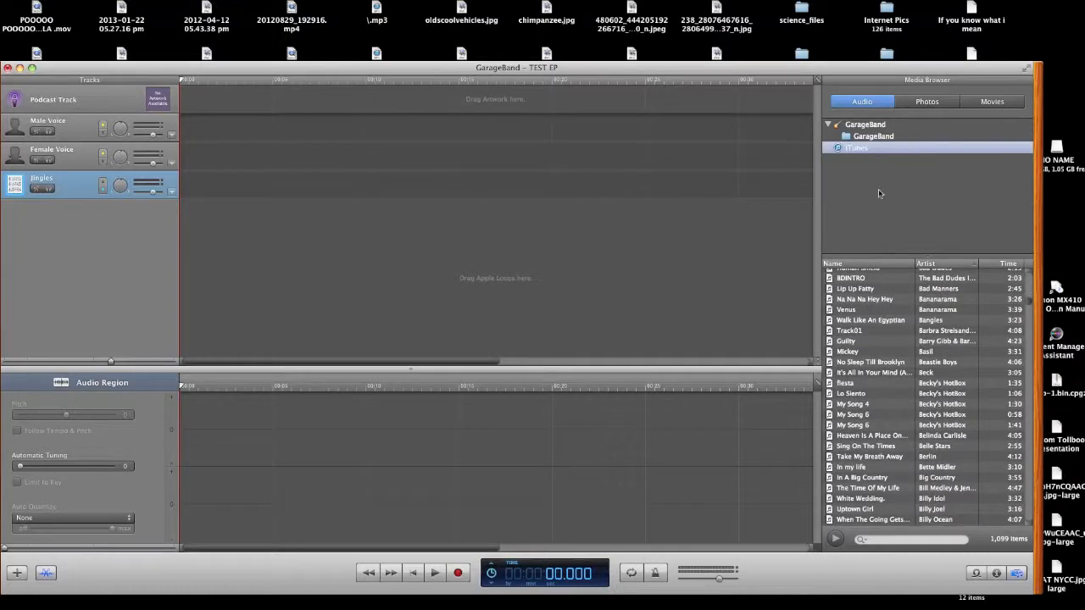
scroll(850, 337, down, 20)
scroll(850, 339, down, 15)
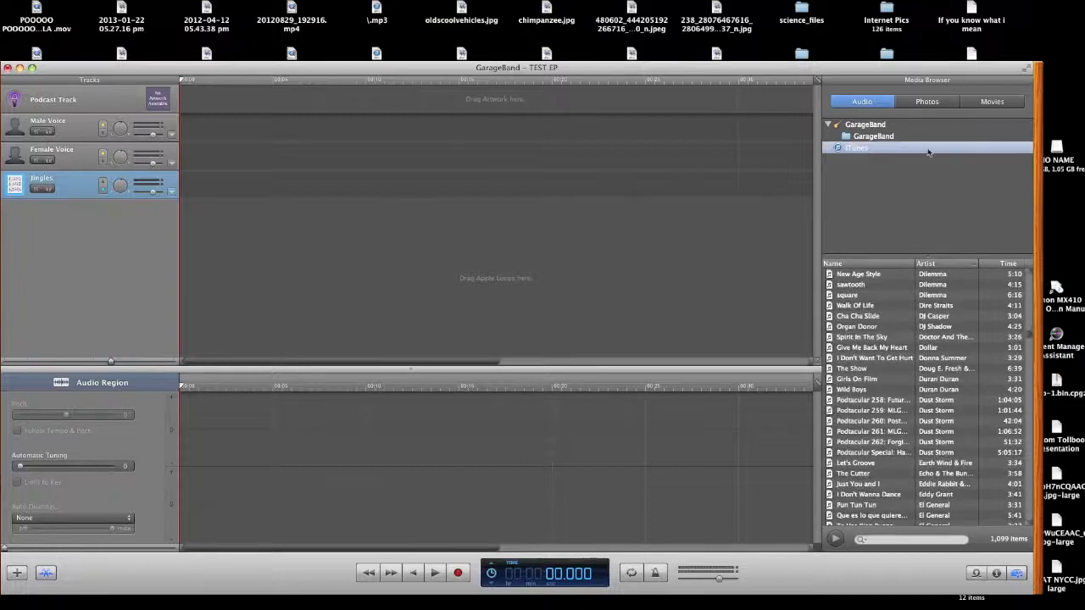
Show the track info and set the Male Voice track to the Podcasting preset Male Narrator Noisy, trying Male Radio Noisy along the way.
click(997, 574)
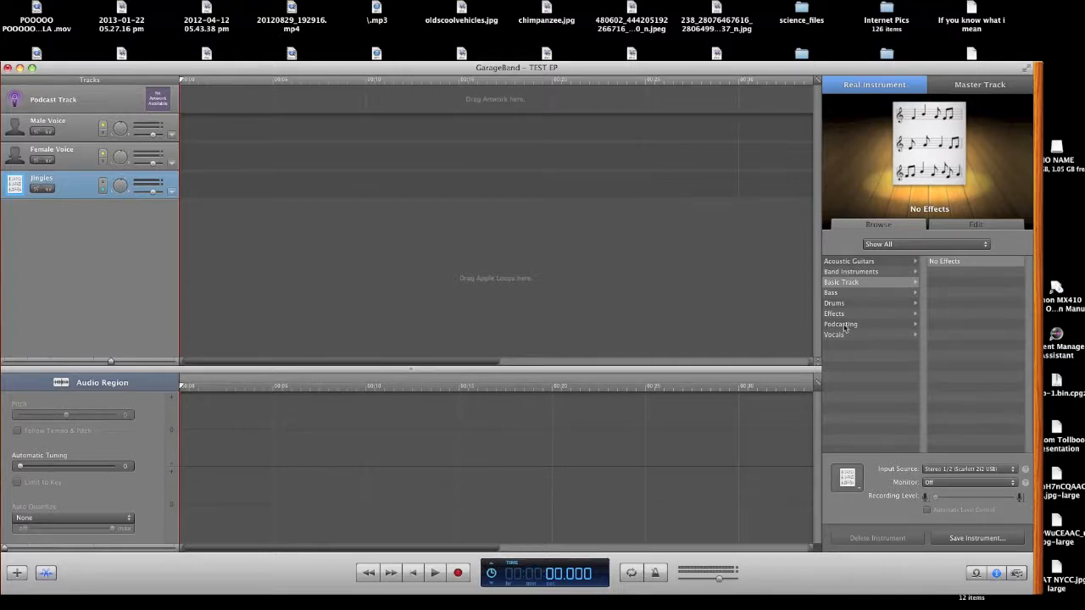
click(73, 136)
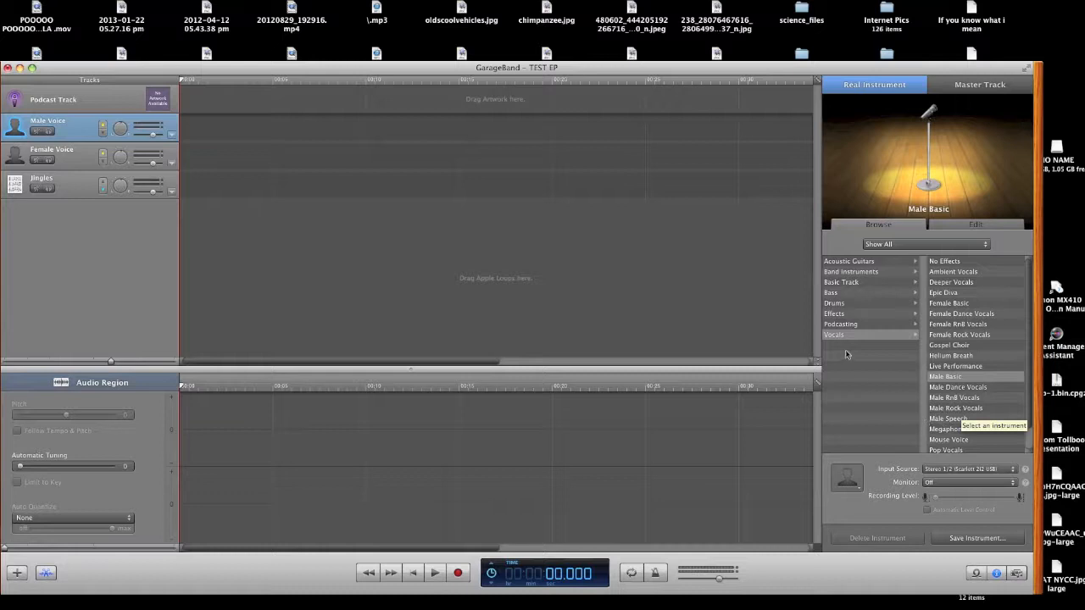
click(855, 325)
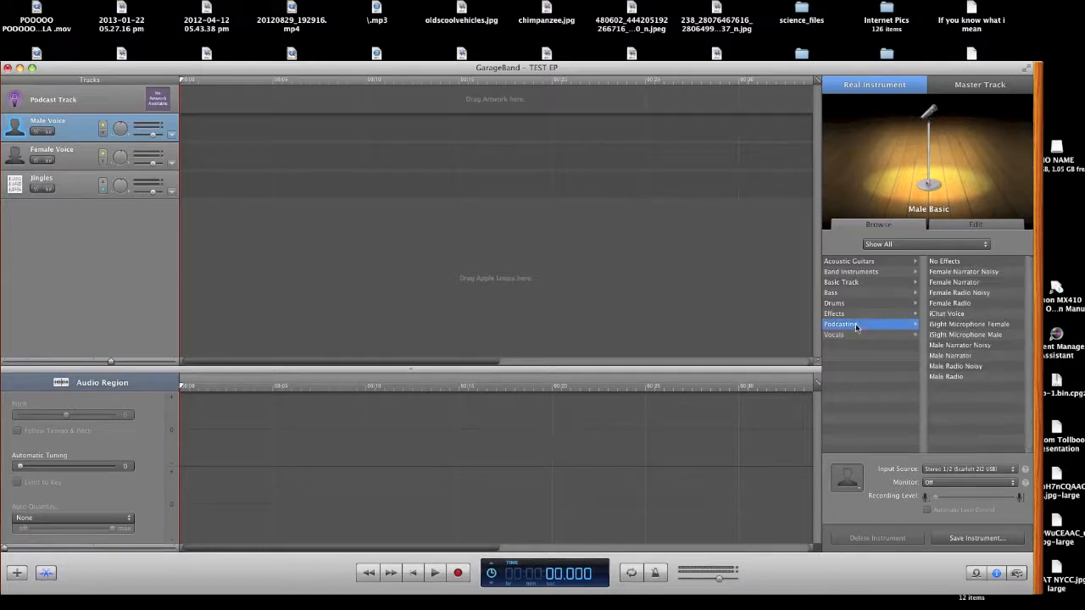
click(960, 345)
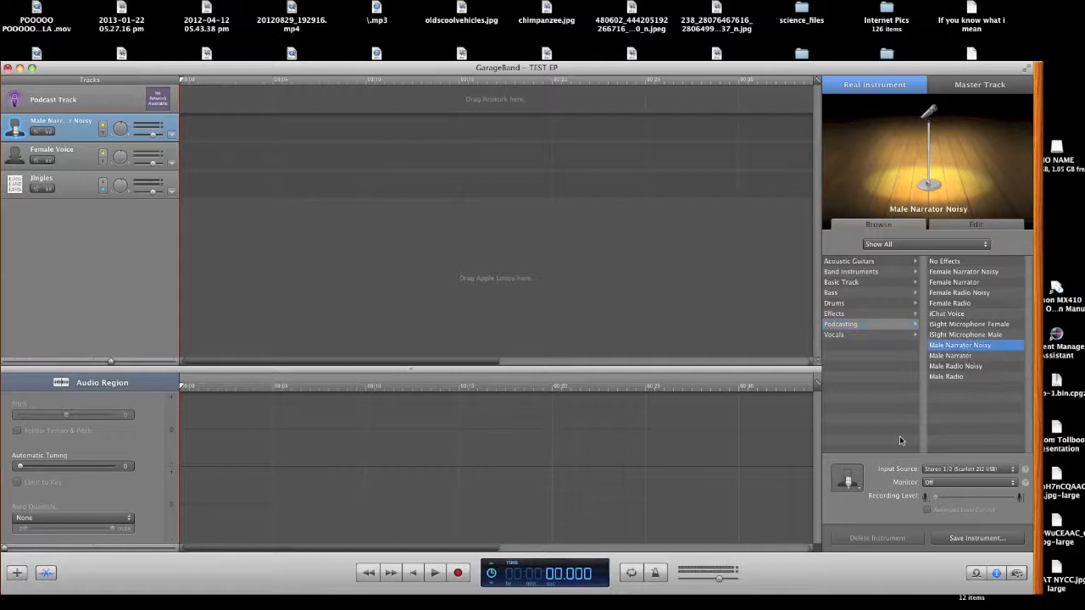
click(956, 366)
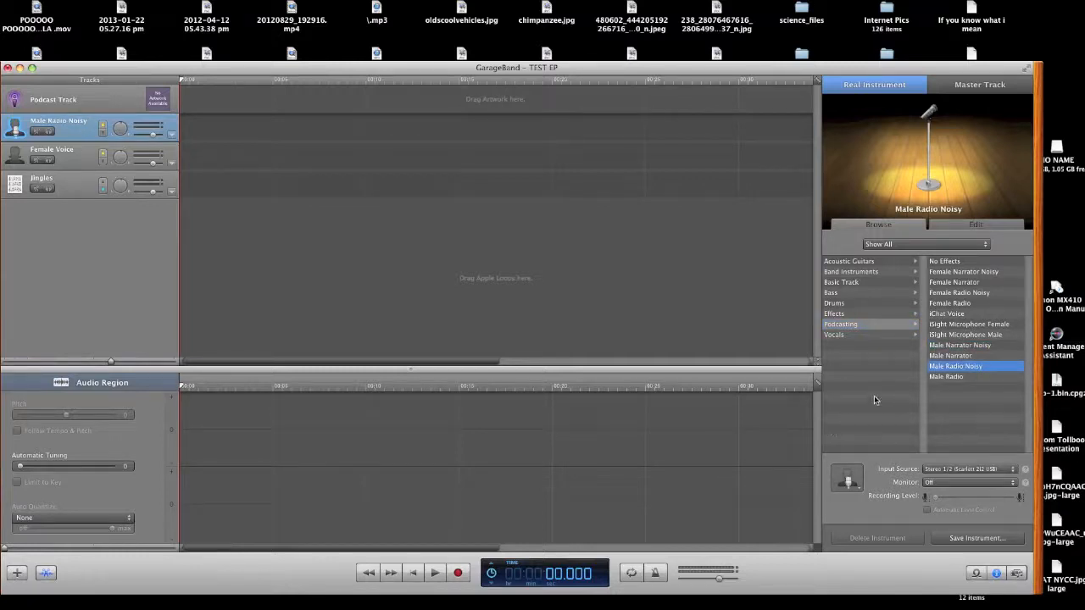
click(961, 345)
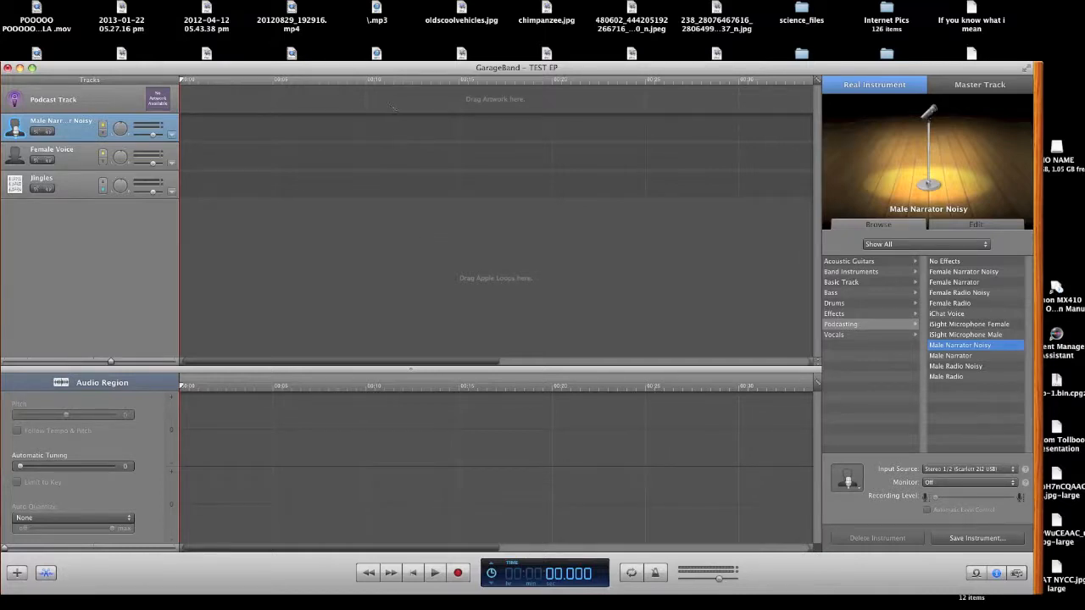
click(82, 0)
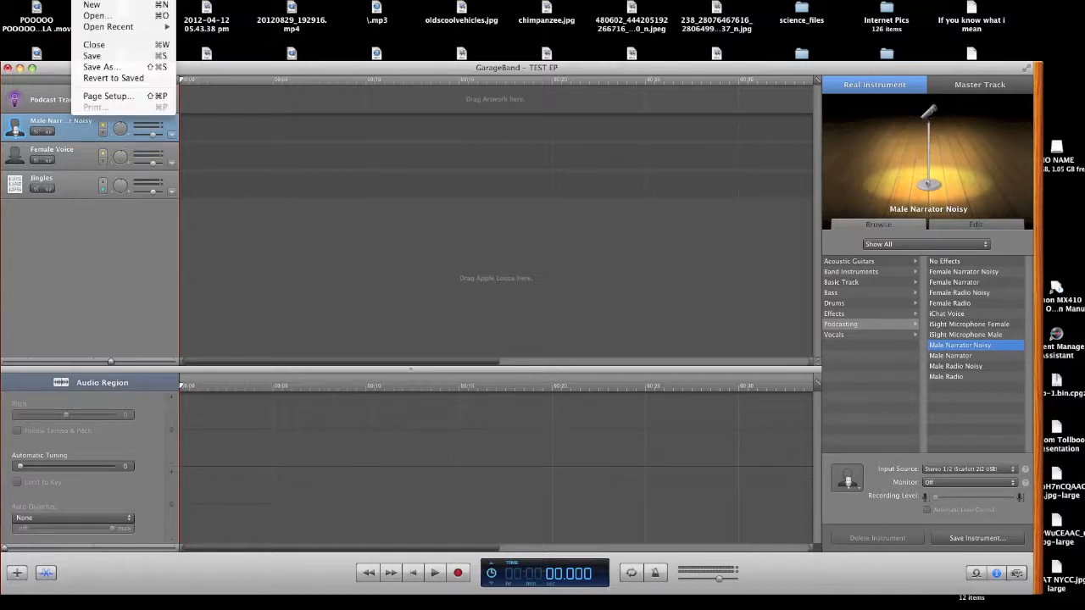
click(95, 16)
click(558, 135)
Add post game report.mp3 from the Dock's file stack to the Male Narrator Noisy track, aligned with the start of the timeline.
mouse_move(992, 595)
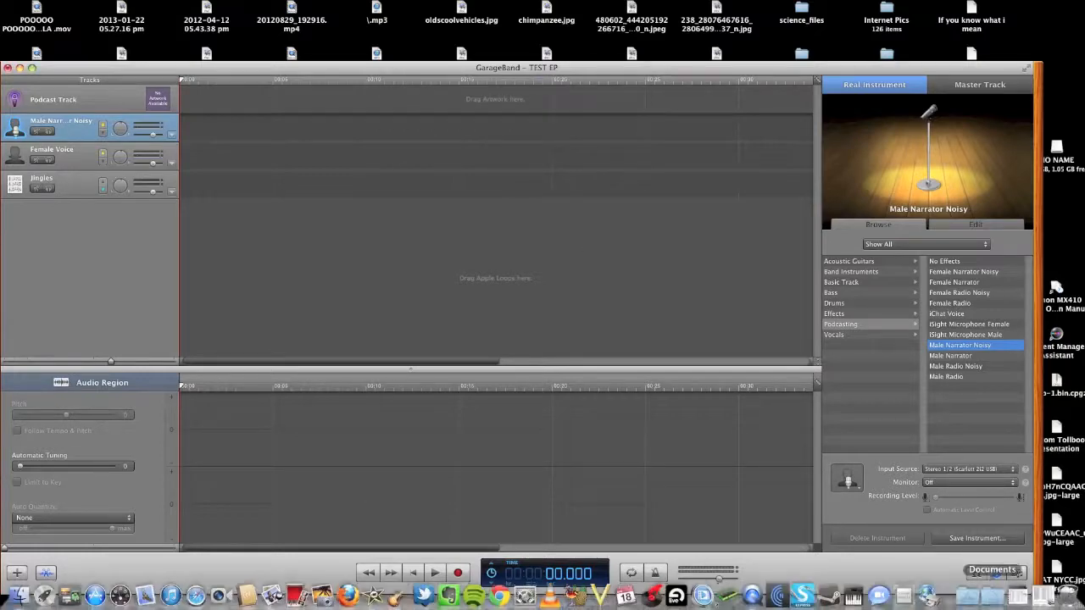
click(1019, 604)
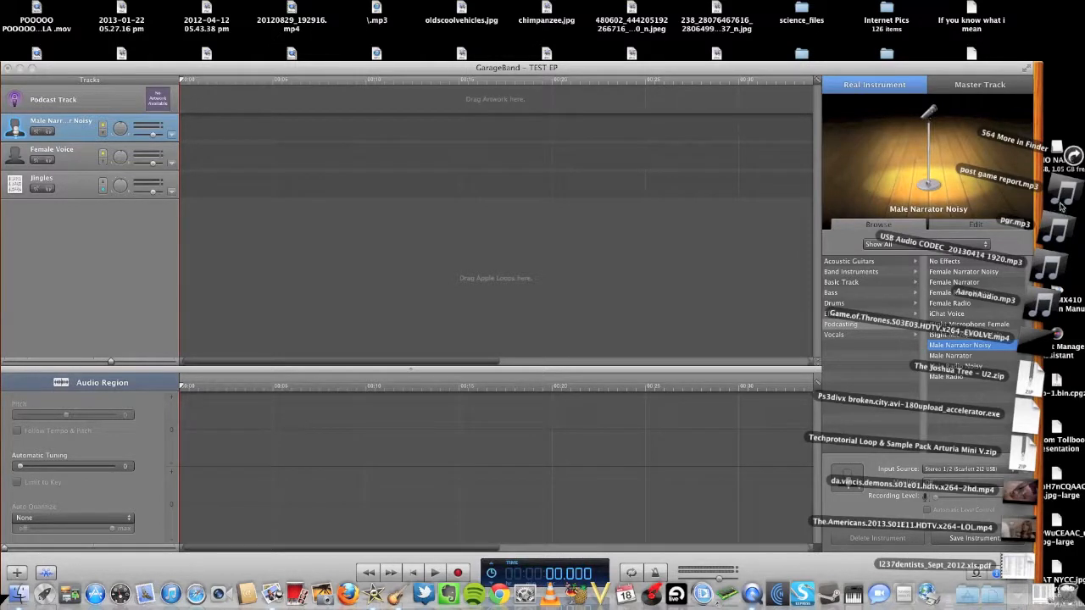
drag(1068, 201, 250, 129)
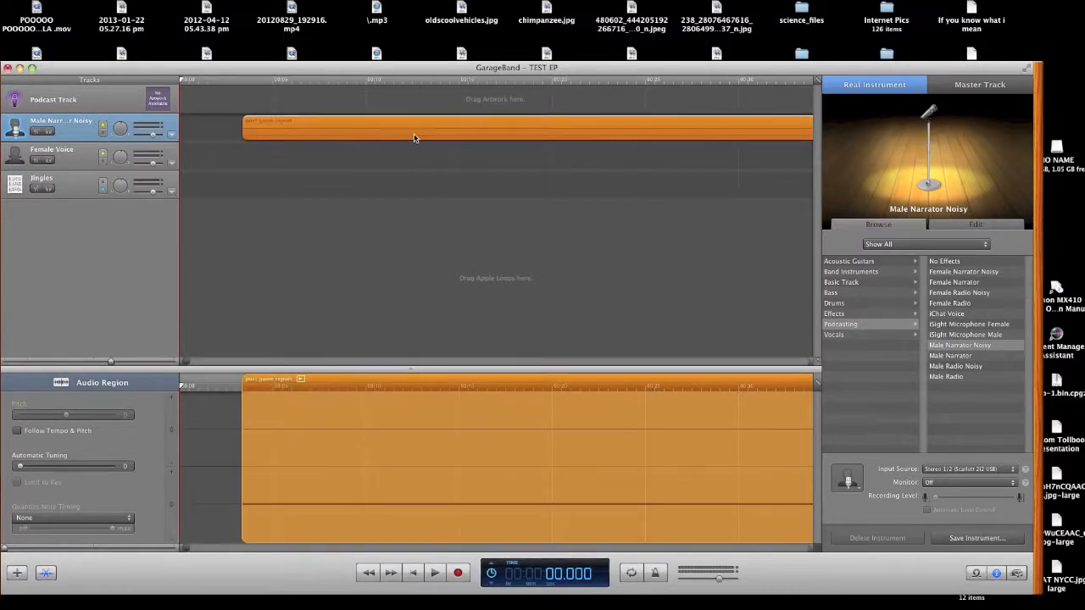
drag(415, 138, 301, 133)
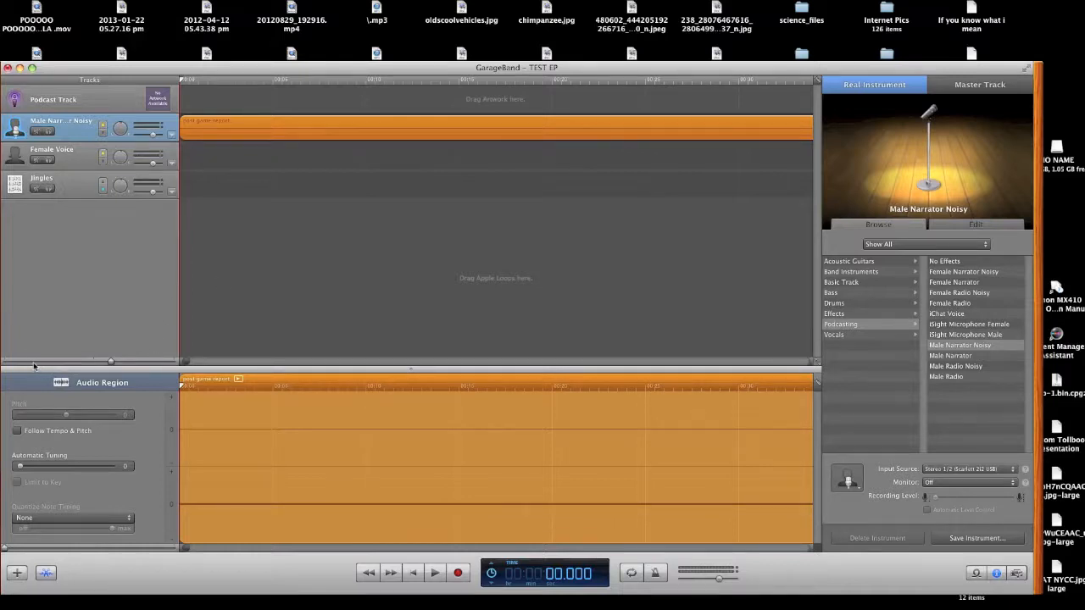
Listen to the post game report region from its beginning and from just before the one-minute mark.
drag(110, 363, 32, 363)
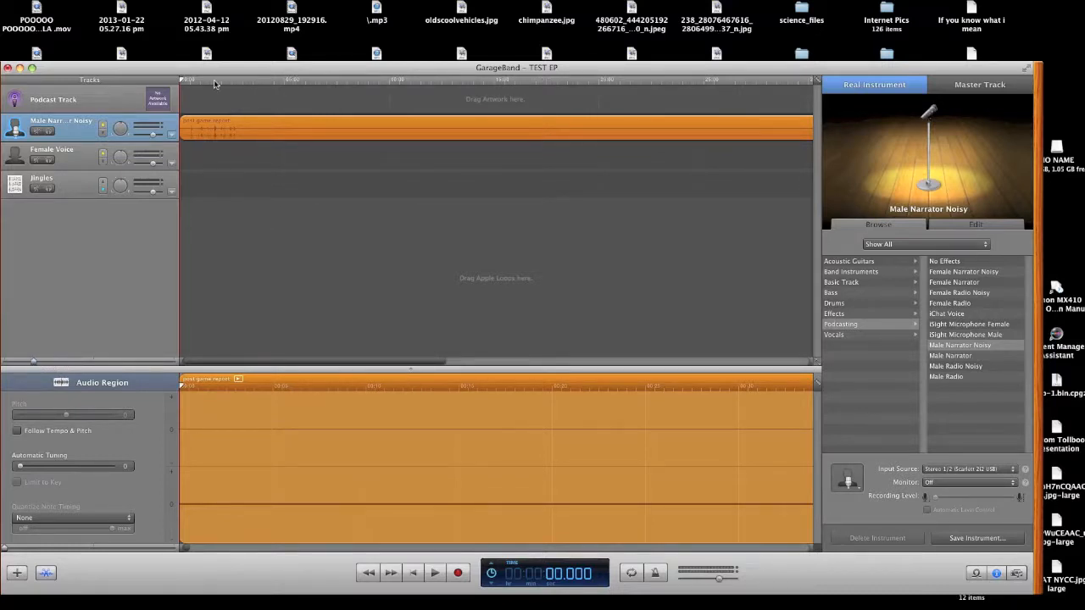
key(space)
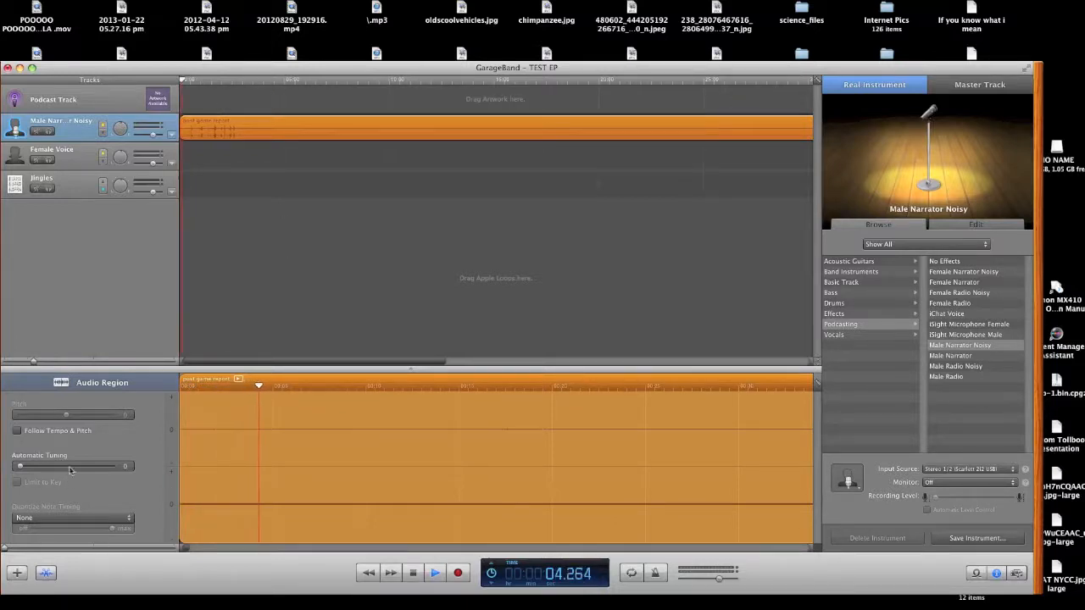
key(space)
click(194, 80)
key(space)
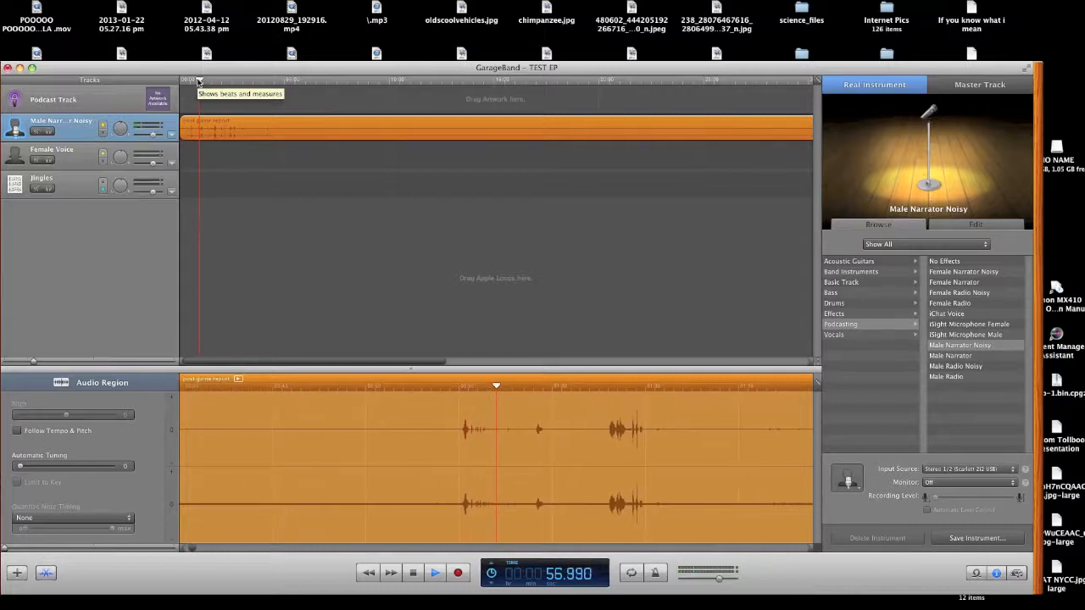
key(space)
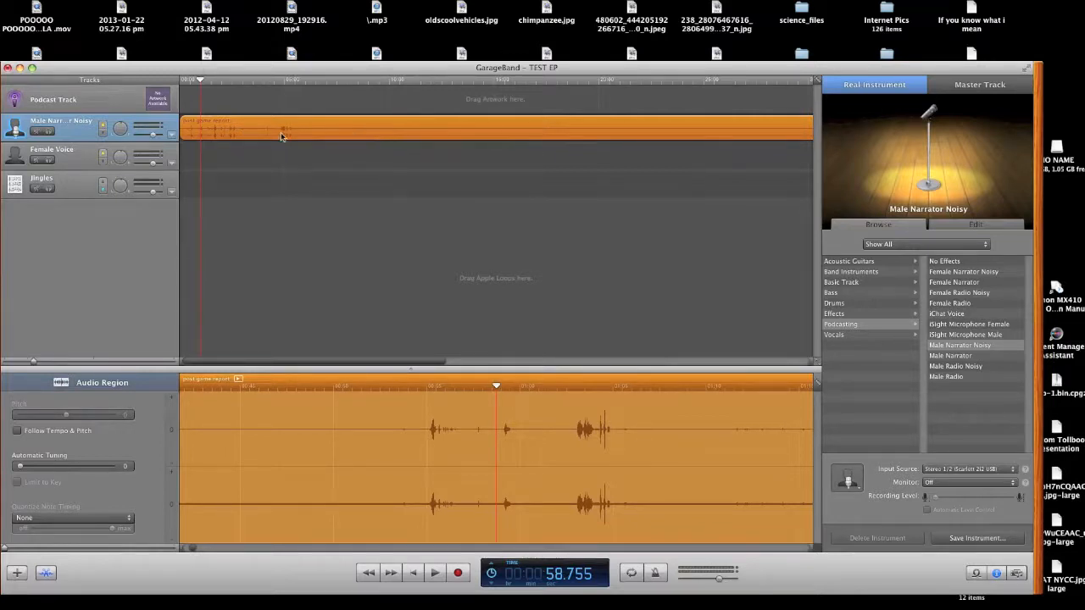
Hide the audio editor and reopen it for the post game report region.
key(super+e)
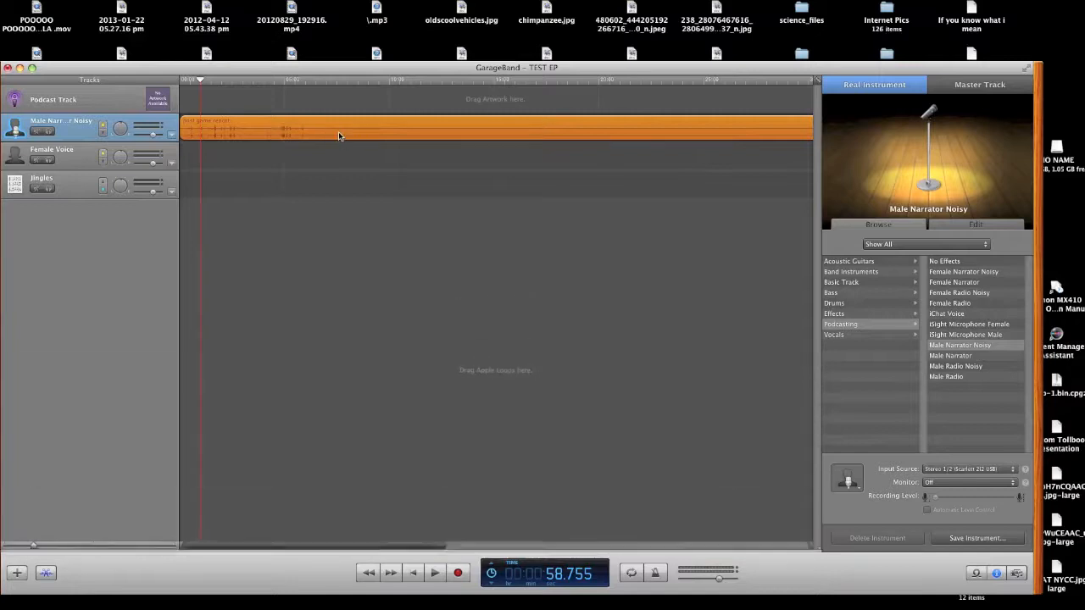
double_click(339, 132)
key(super+e)
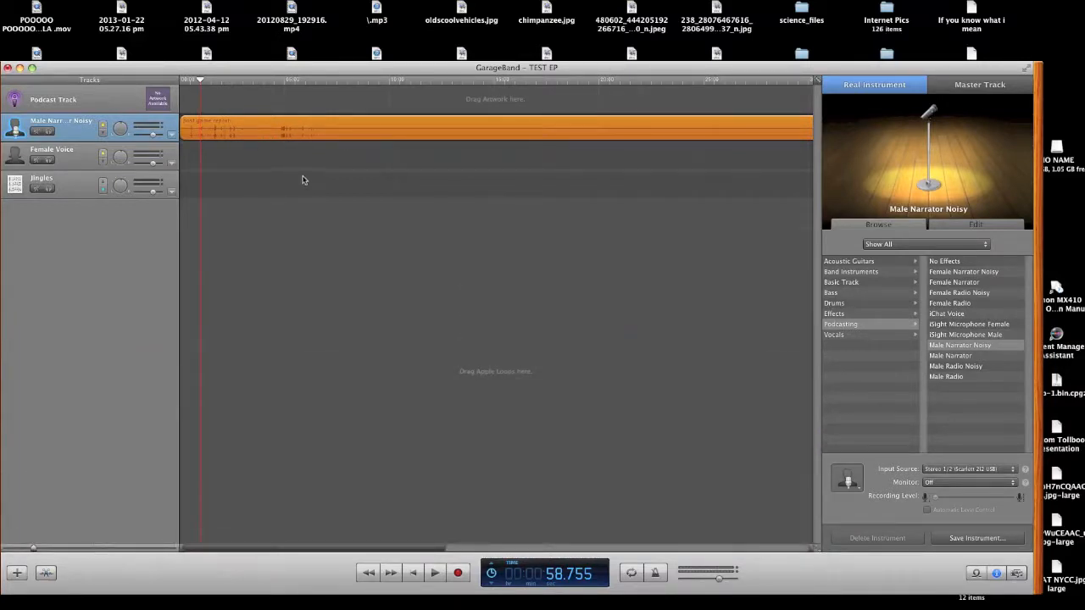
double_click(266, 129)
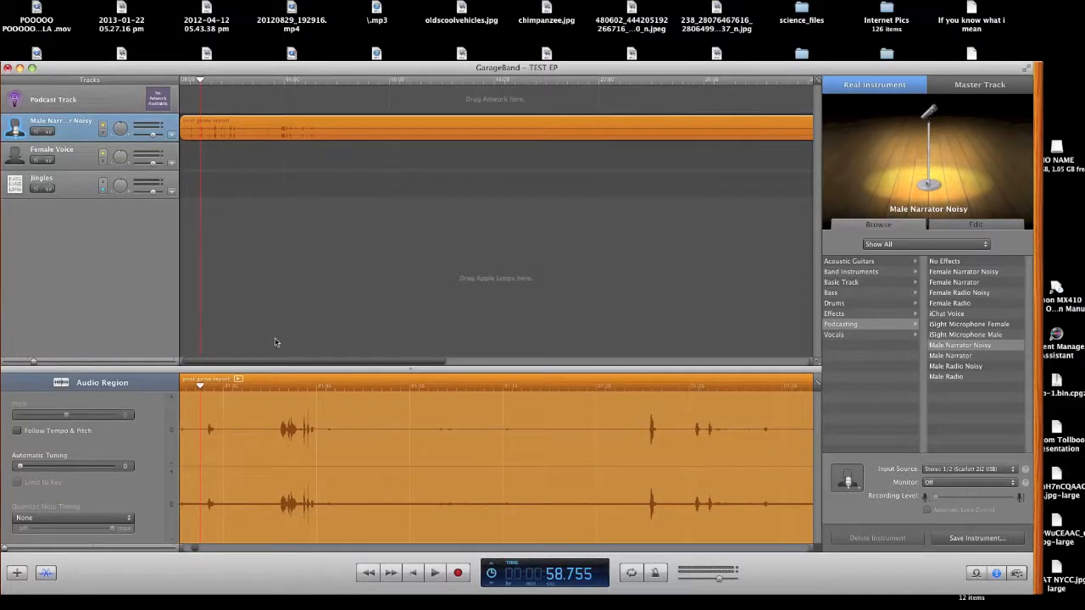
Hide the track info pane and try a closer waveform zoom in the audio editor, returning it to the widest view.
click(996, 574)
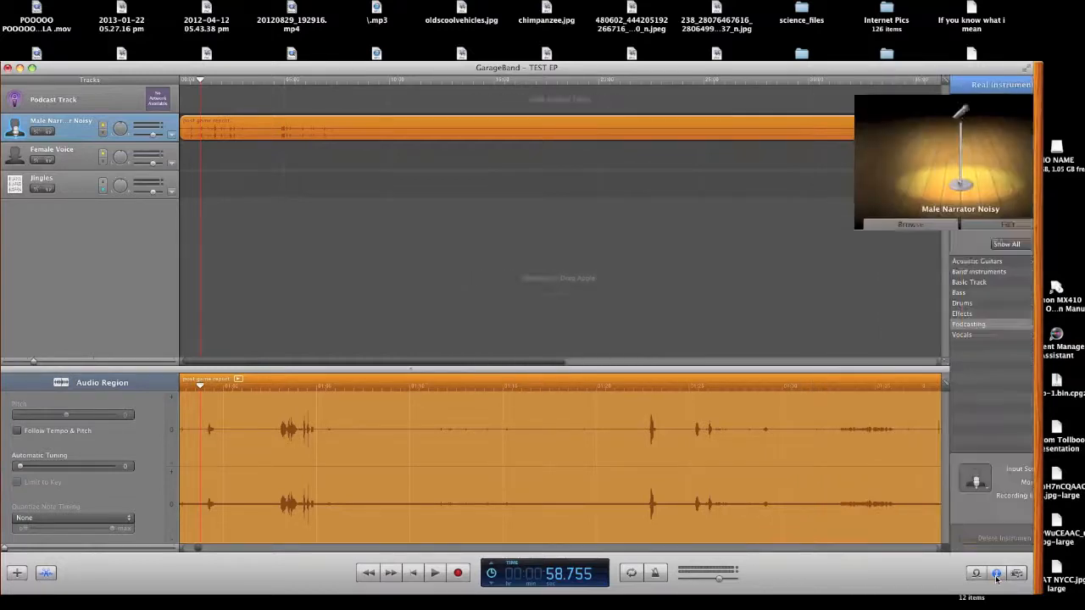
click(996, 574)
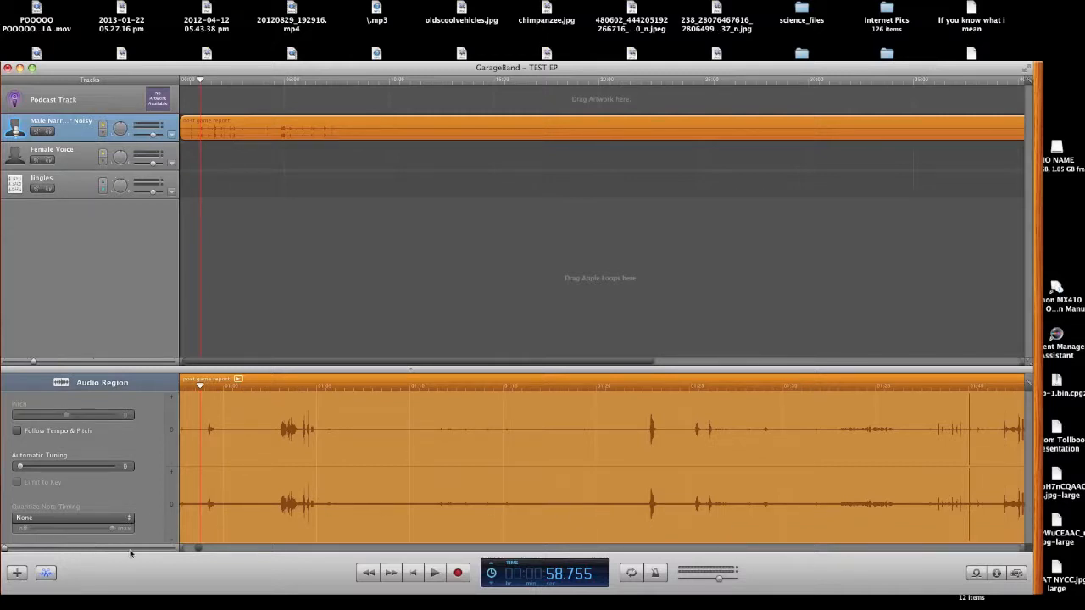
click(101, 548)
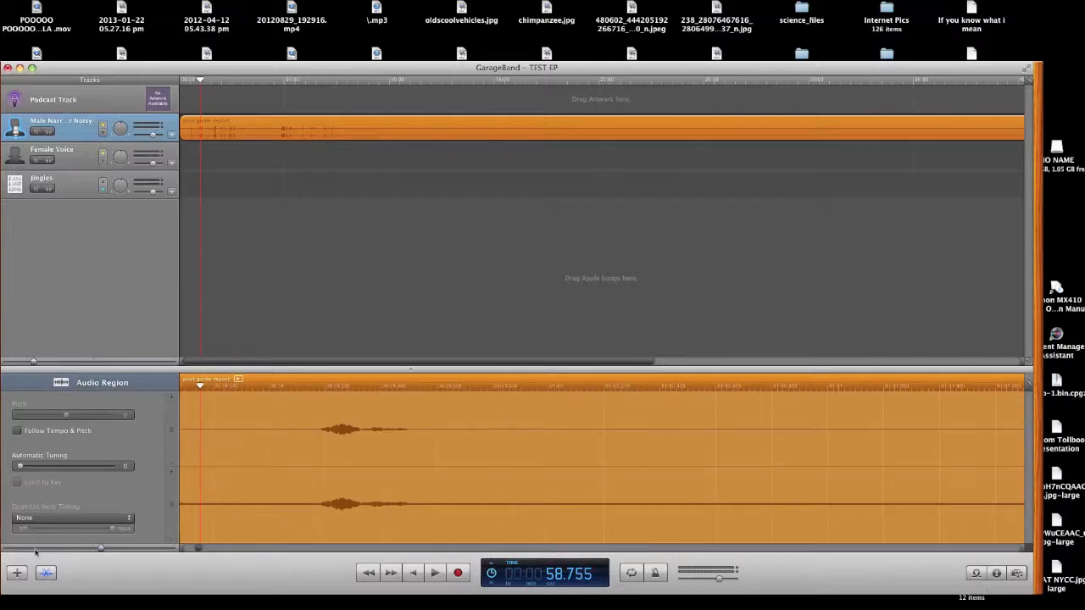
drag(111, 548, 4, 550)
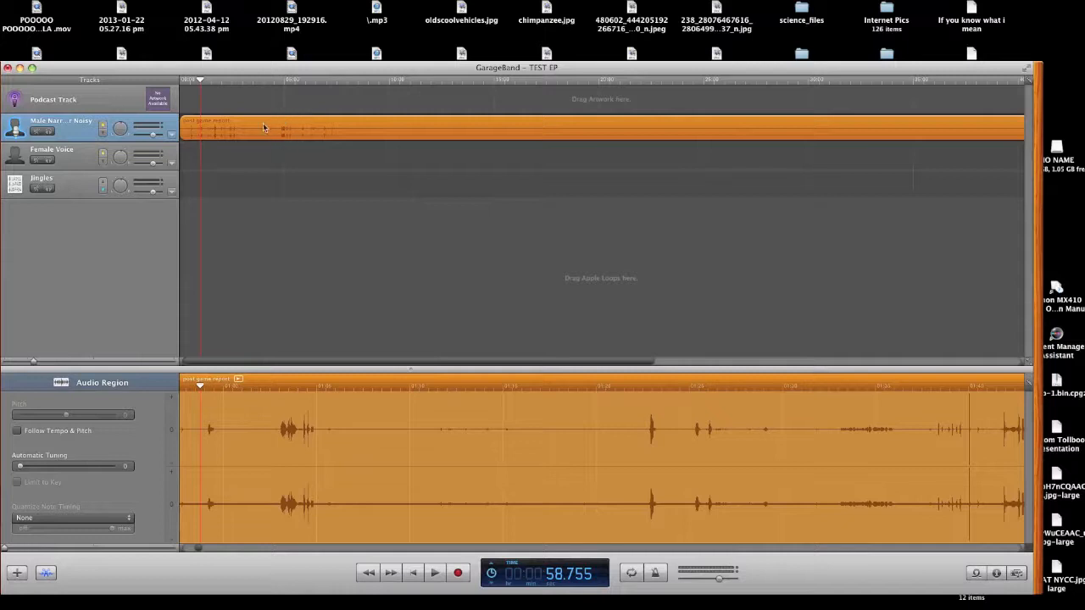
Play the post game report region around 04:38 to 04:57 and examine its waveform to find where the speech starts.
click(279, 82)
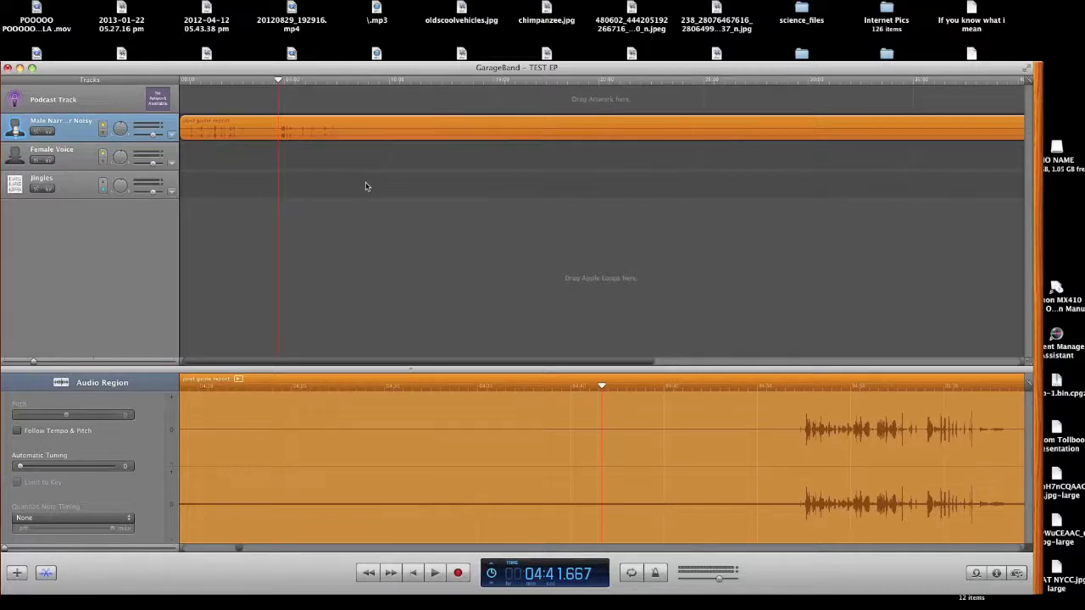
click(434, 574)
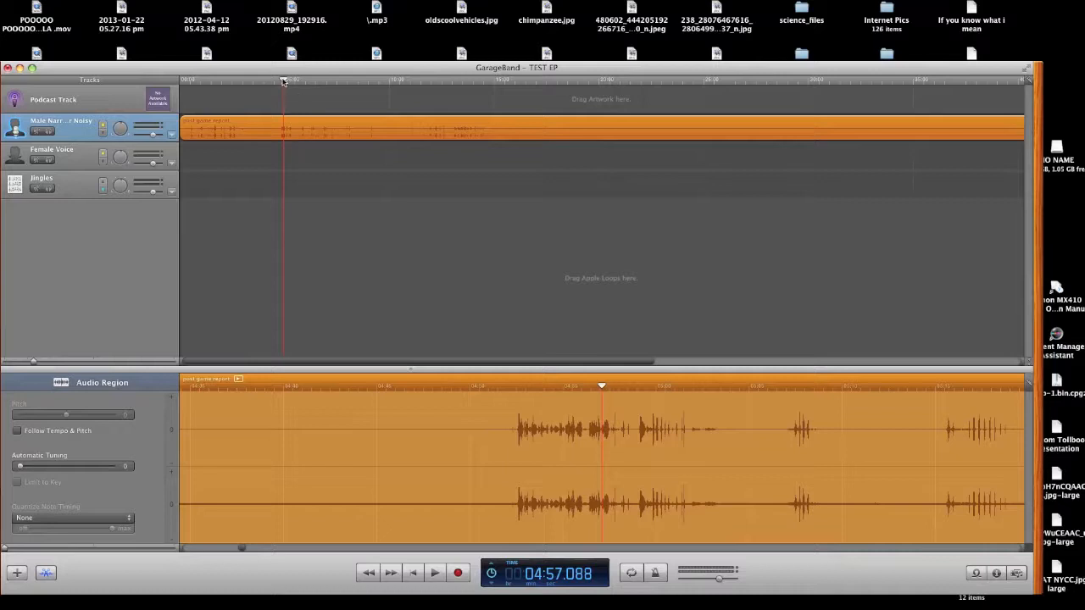
drag(284, 80, 276, 80)
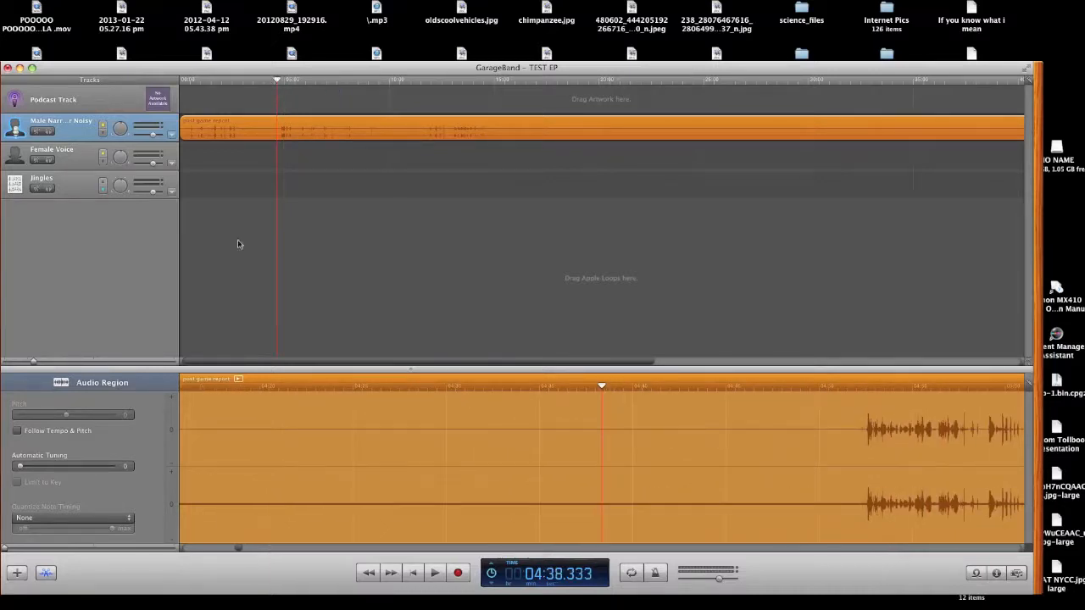
click(67, 362)
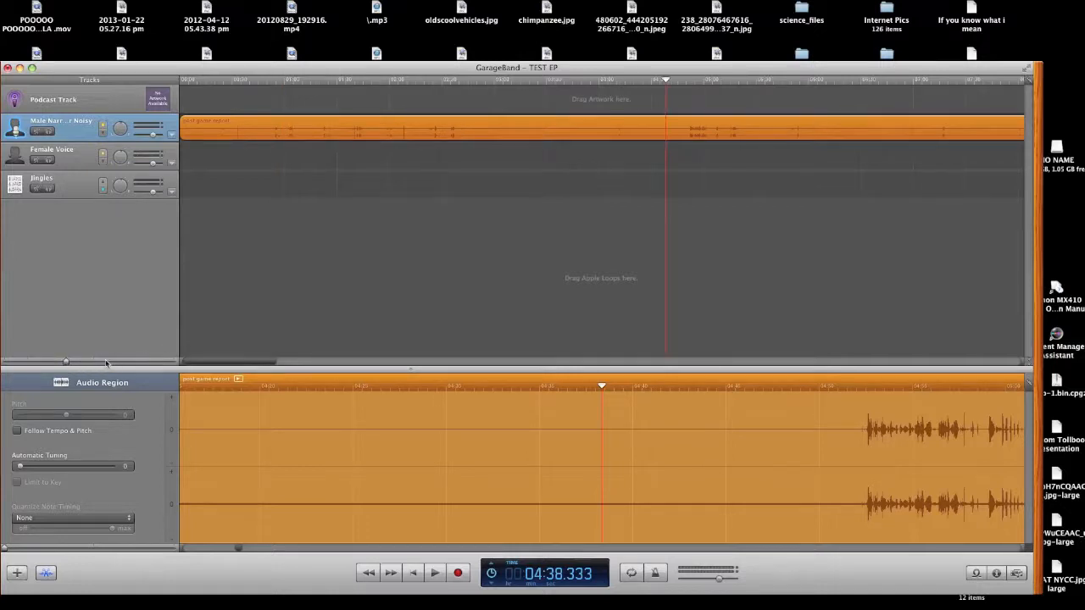
click(106, 362)
scroll(203, 246, right, 10)
scroll(562, 194, right, 3)
key(space)
key(space)
scroll(562, 192, right, 5)
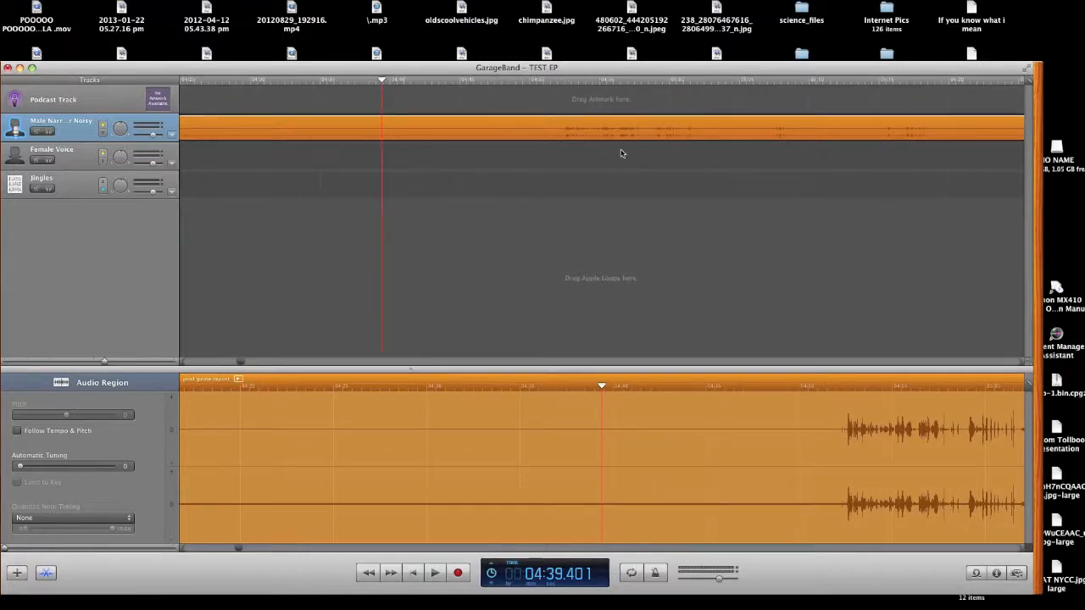
Place the playhead at 04:52.208, just before the speech starts, and split the post game report region there.
click(392, 81)
drag(404, 84, 560, 97)
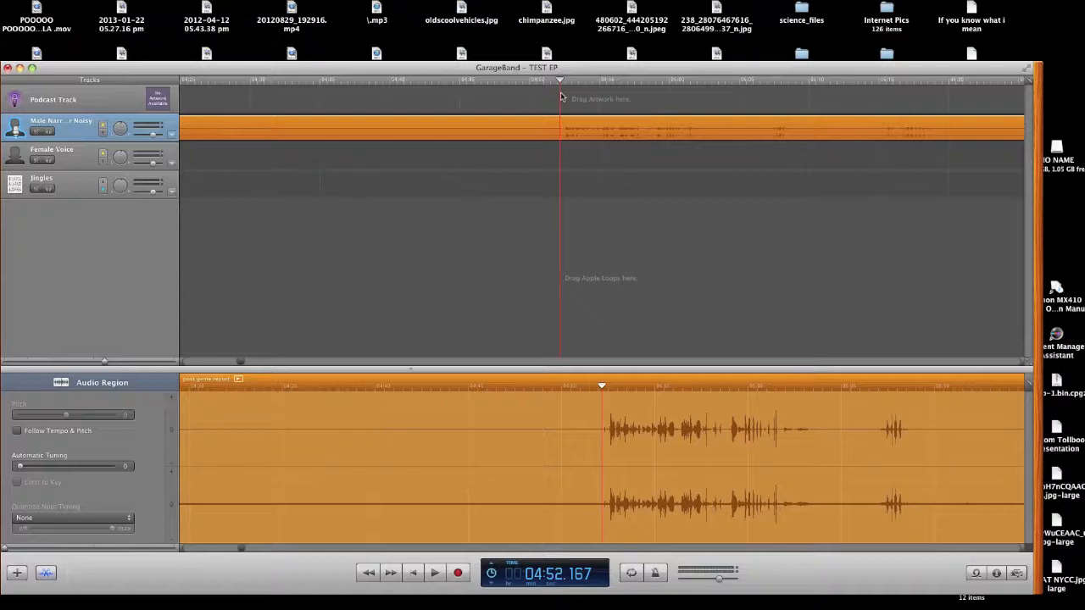
scroll(524, 133, right, 5)
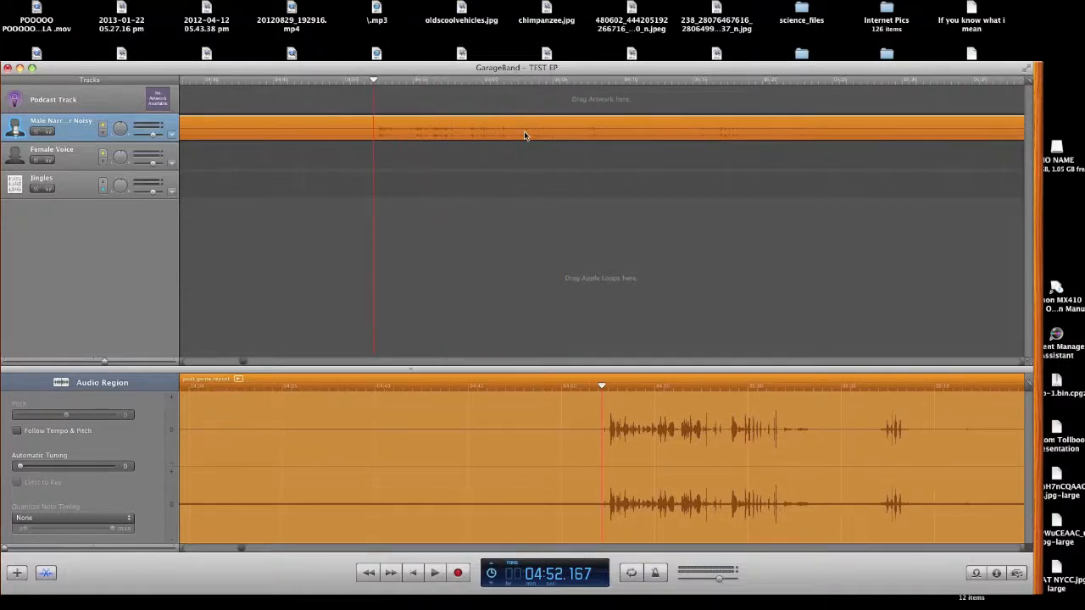
scroll(524, 134, right, 3)
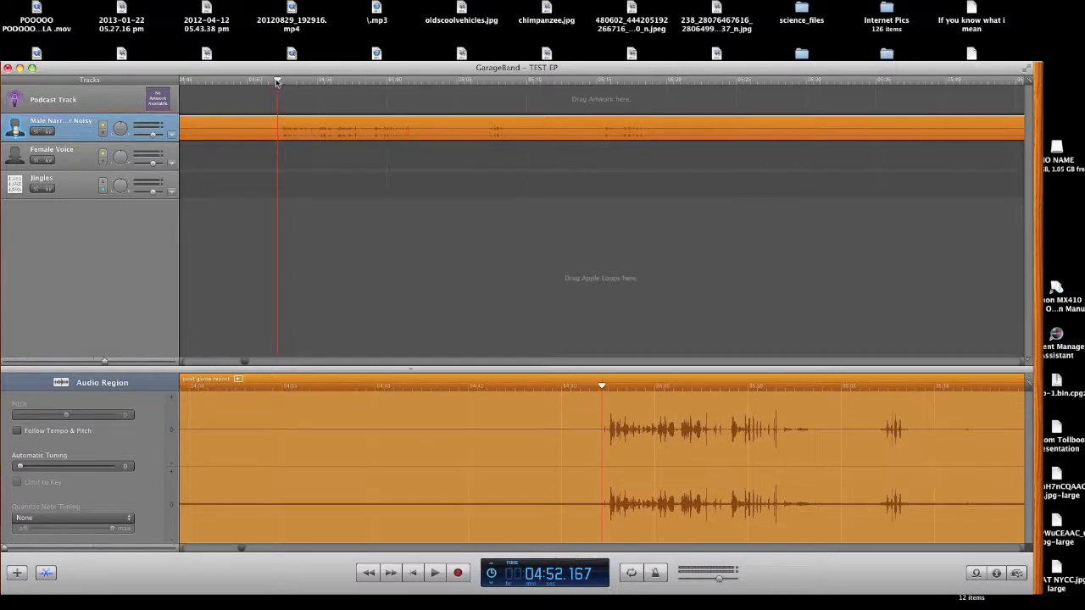
drag(276, 81, 276, 82)
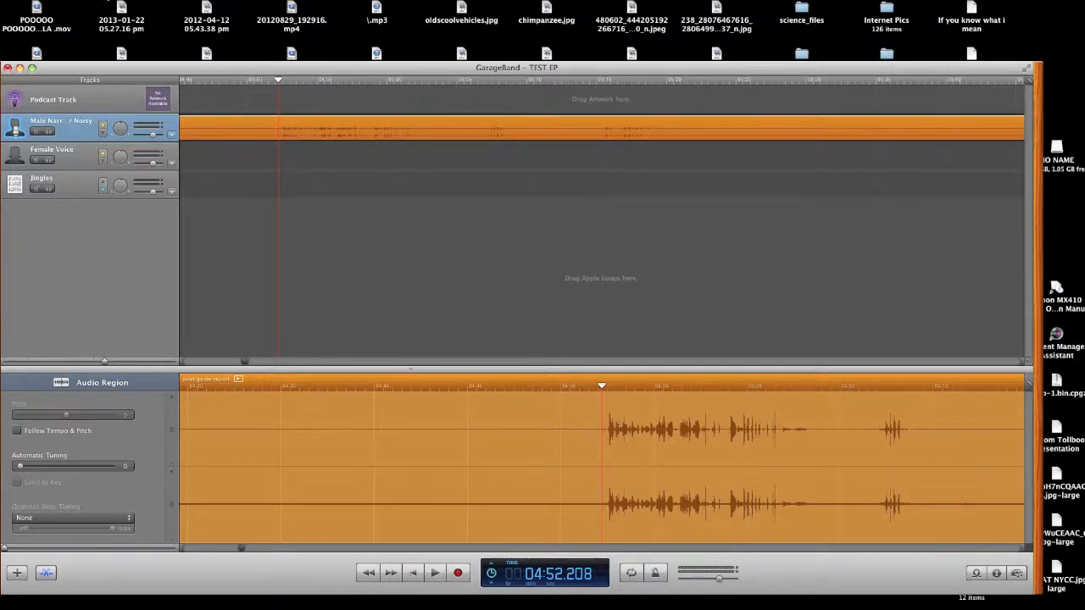
click(107, 0)
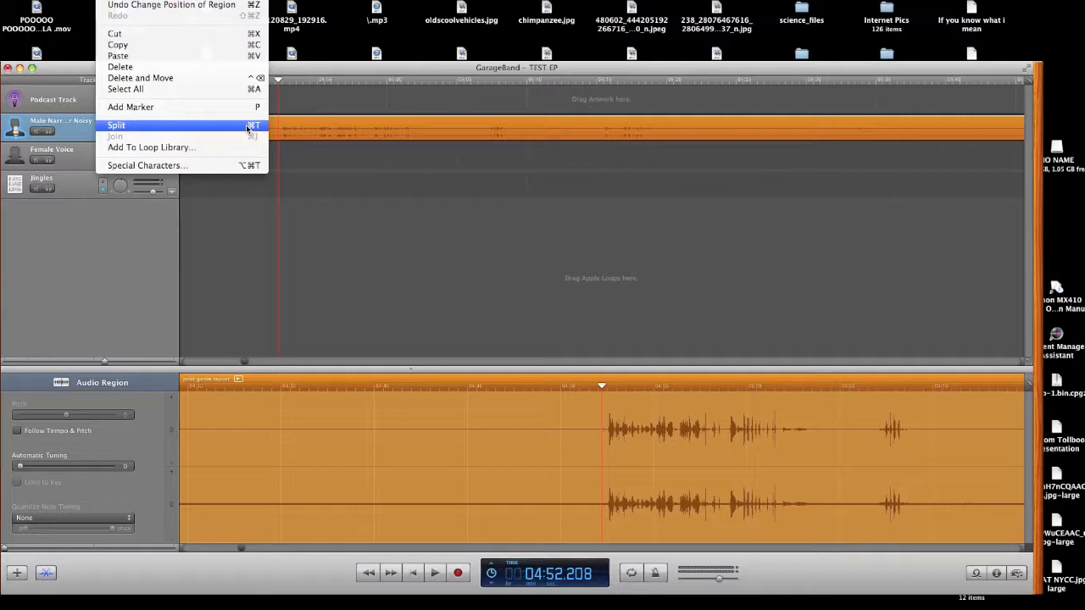
click(117, 126)
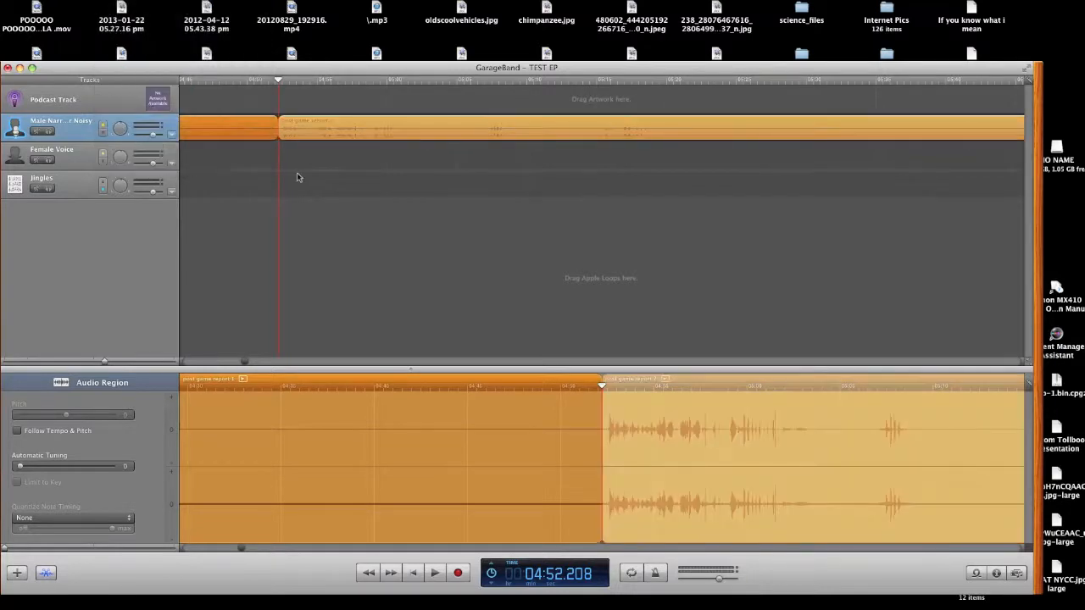
Raise the master volume slightly and delete the region before the split point on the Male Narrator Noisy track.
click(292, 133)
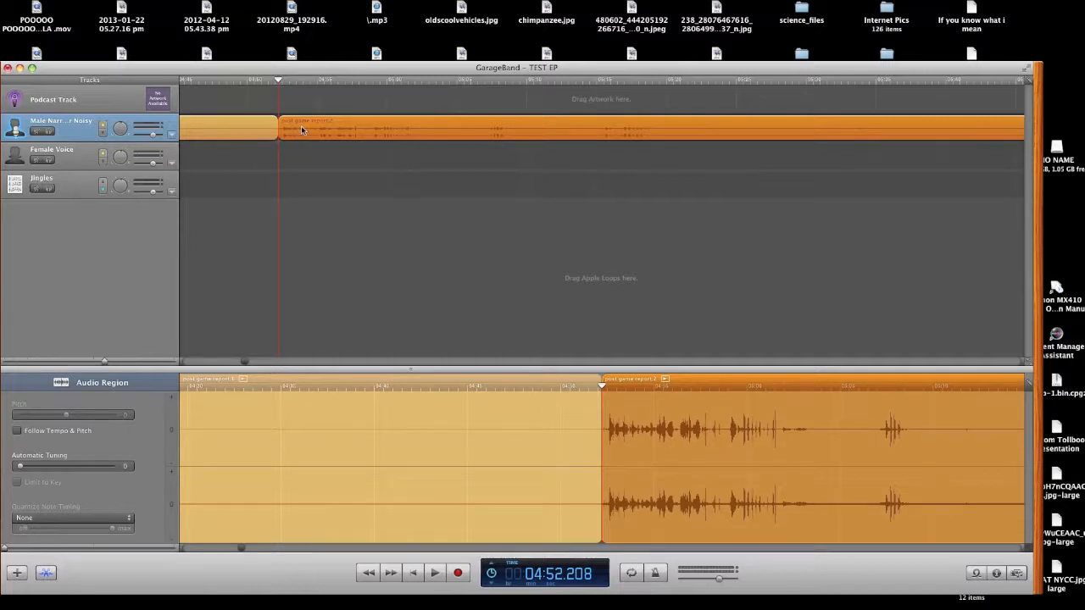
click(208, 131)
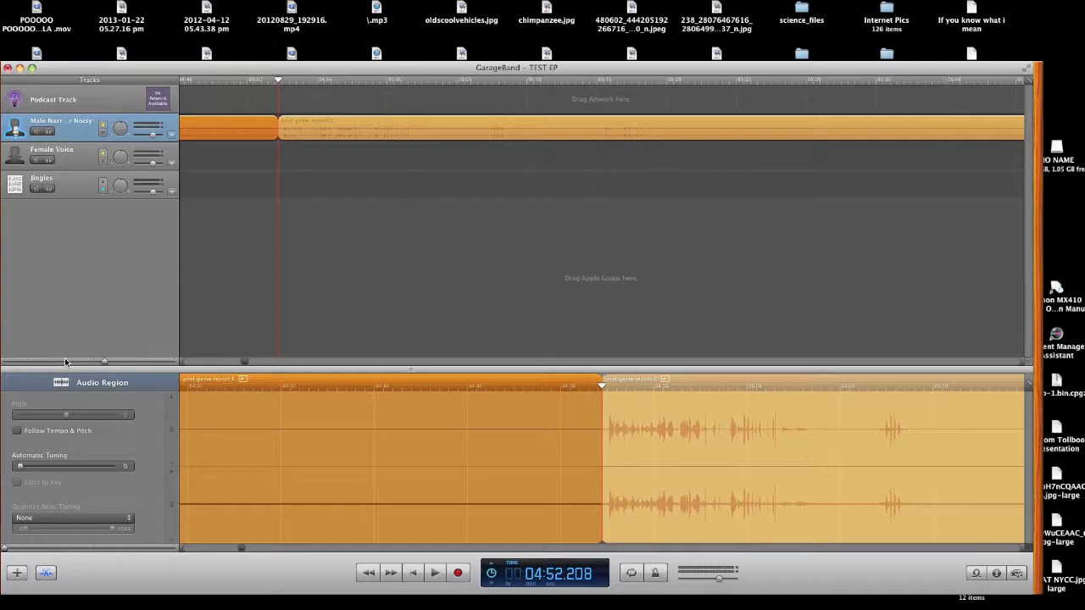
key(super+Up)
scroll(211, 153, left, 10)
scroll(205, 155, left, 5)
scroll(204, 154, right, 6)
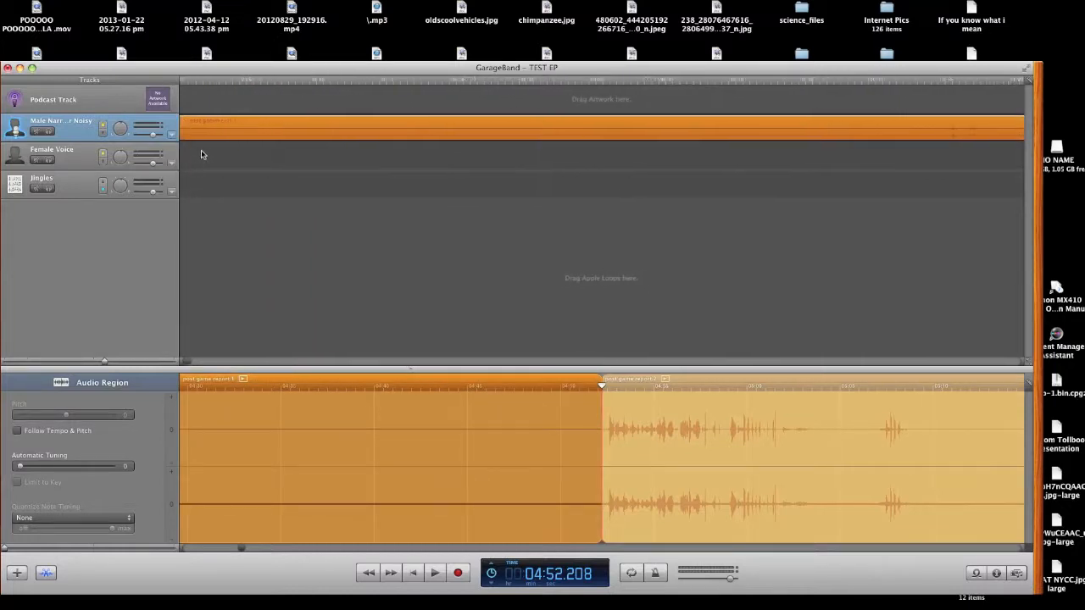
scroll(204, 154, right, 5)
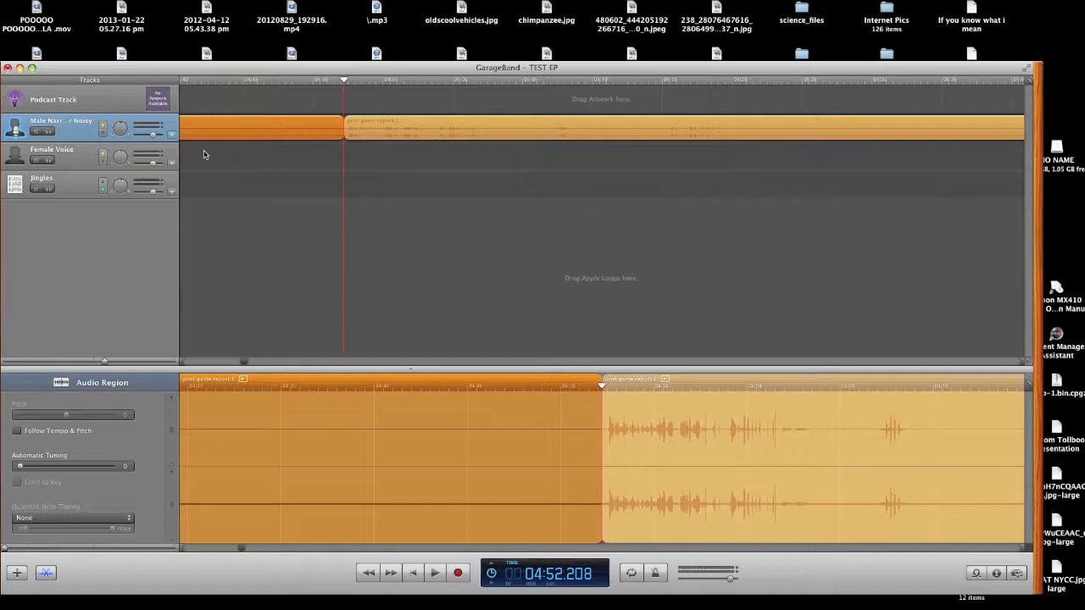
click(27, 362)
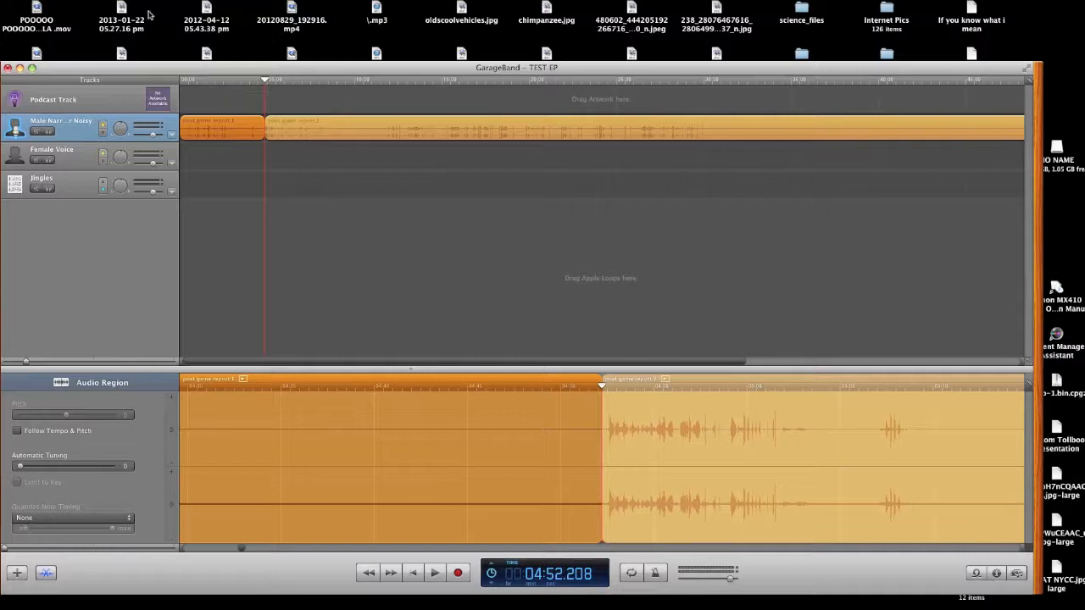
click(110, 1)
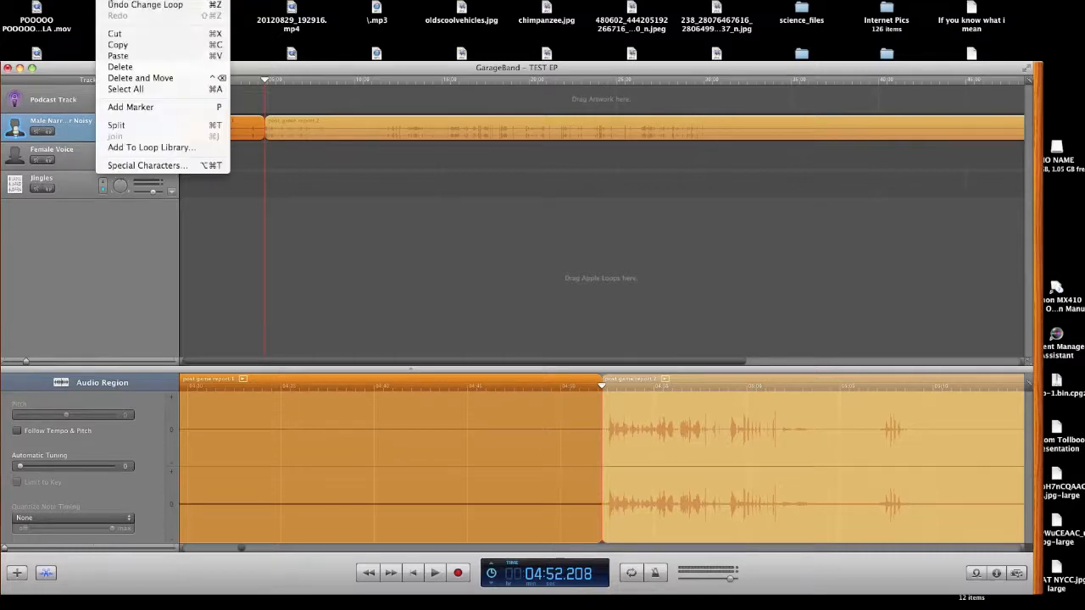
click(149, 68)
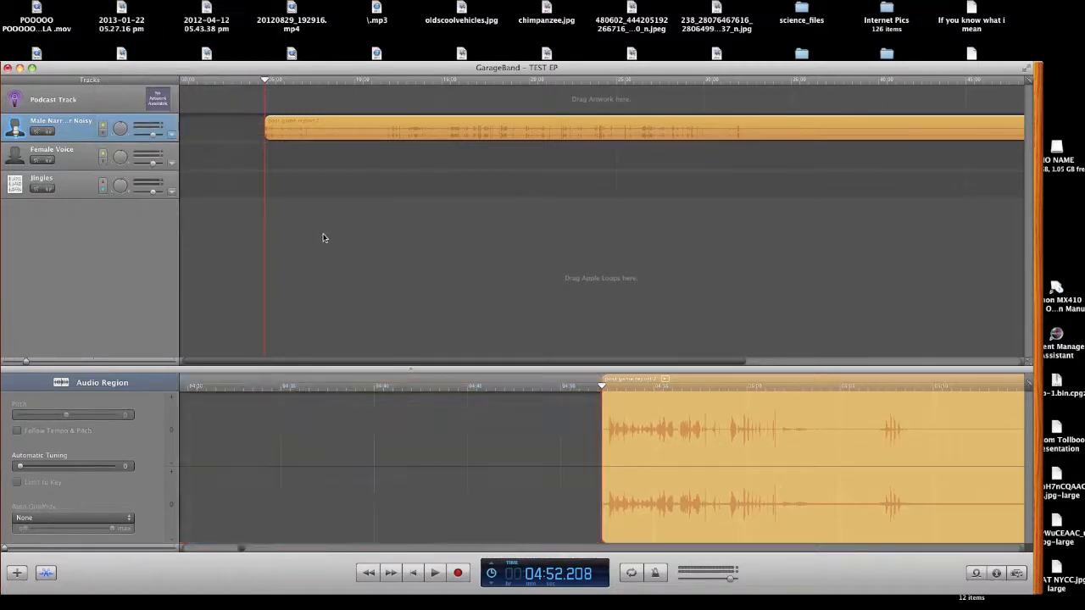
Move the remaining post game report region to the start of the timeline on its track.
drag(364, 136, 213, 138)
drag(236, 196, 201, 124)
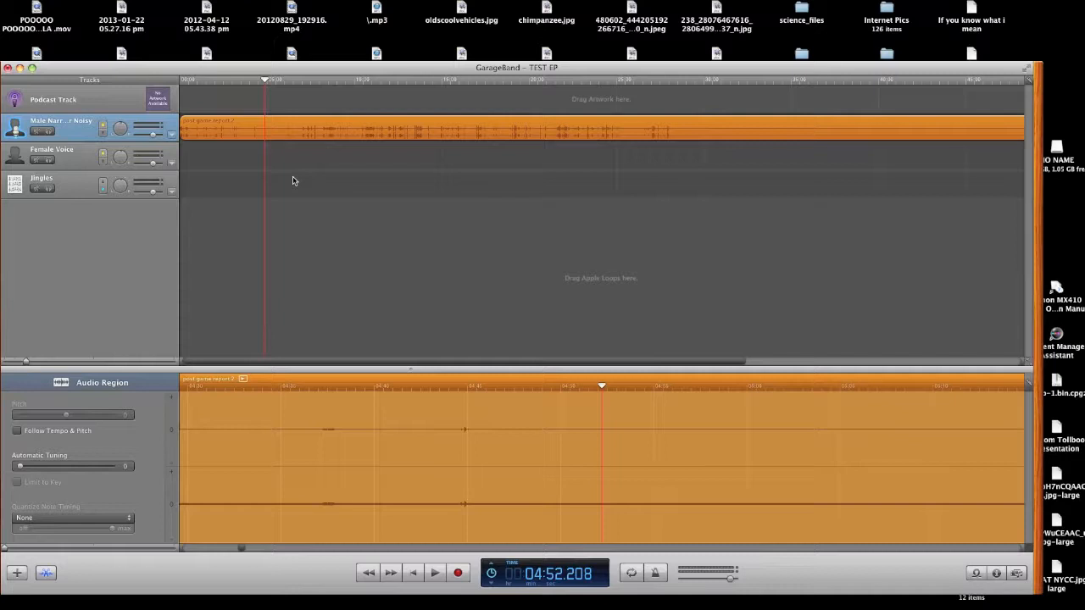
Play the post game report region from the timeline start and at points up to about 03:48, examining the waveform for speech and silence.
scroll(254, 142, left, 1)
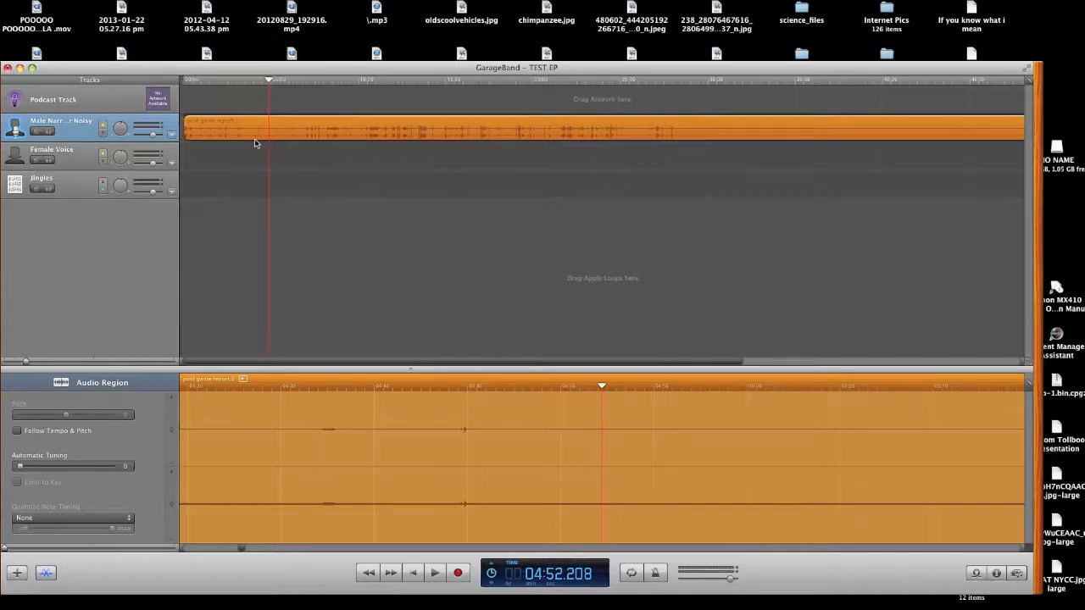
scroll(262, 153, right, 1)
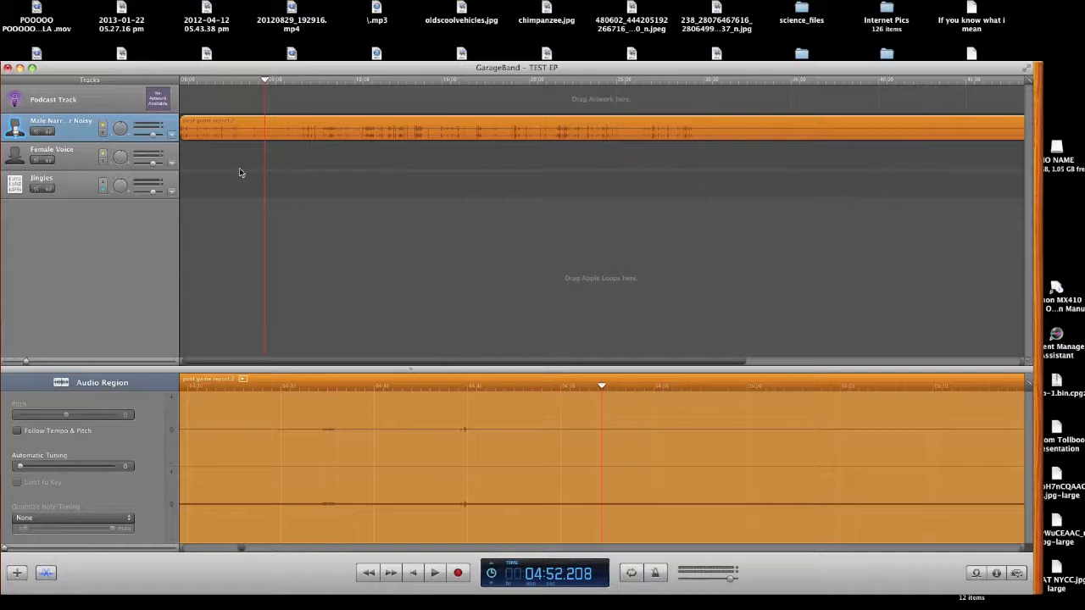
drag(266, 80, 144, 76)
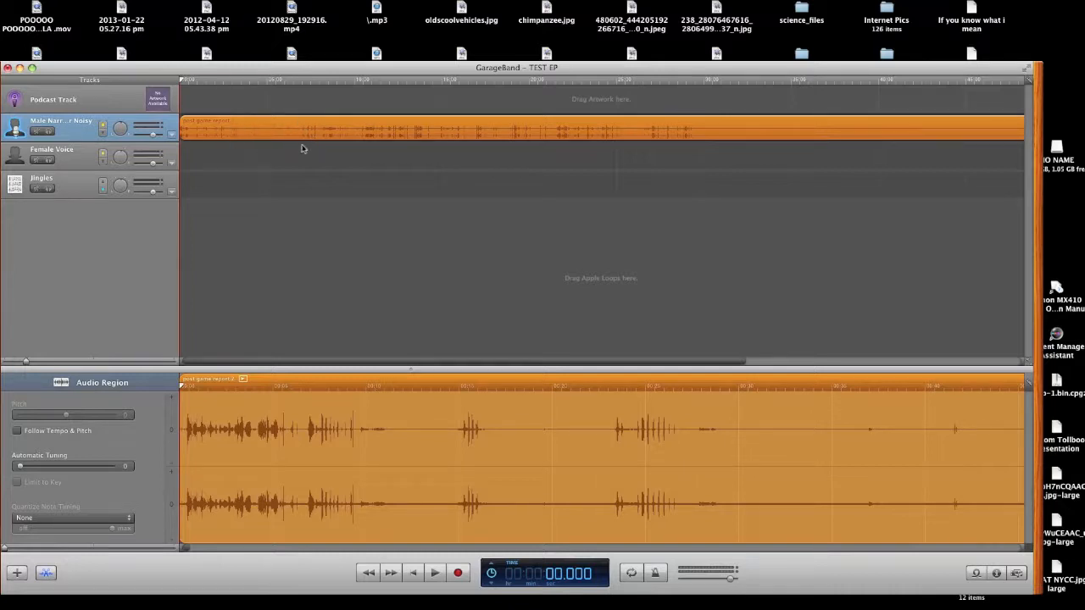
key(space)
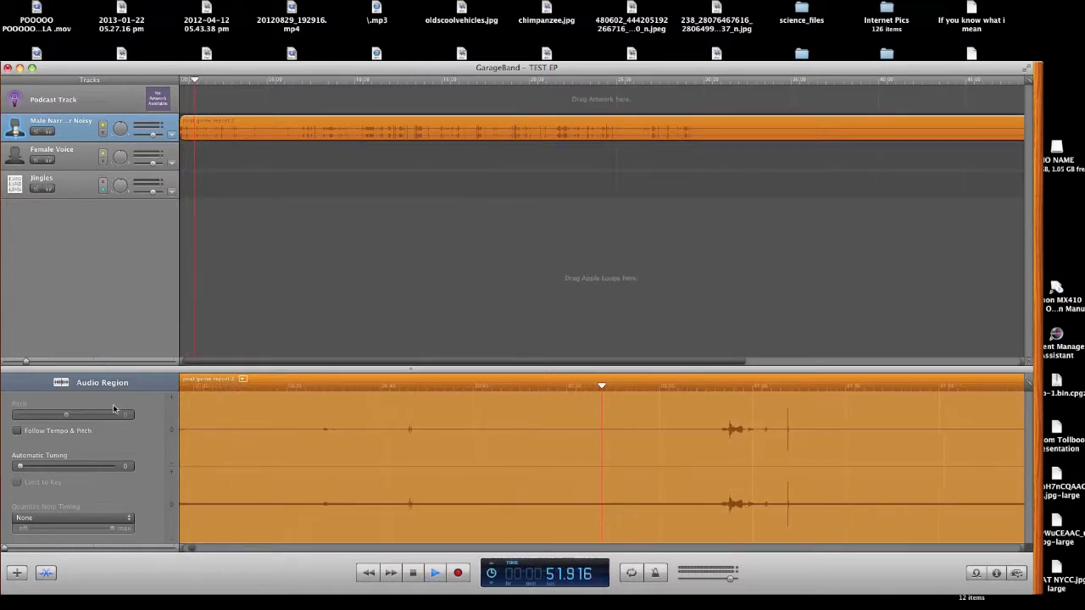
key(space)
click(213, 80)
drag(240, 83, 247, 84)
key(space)
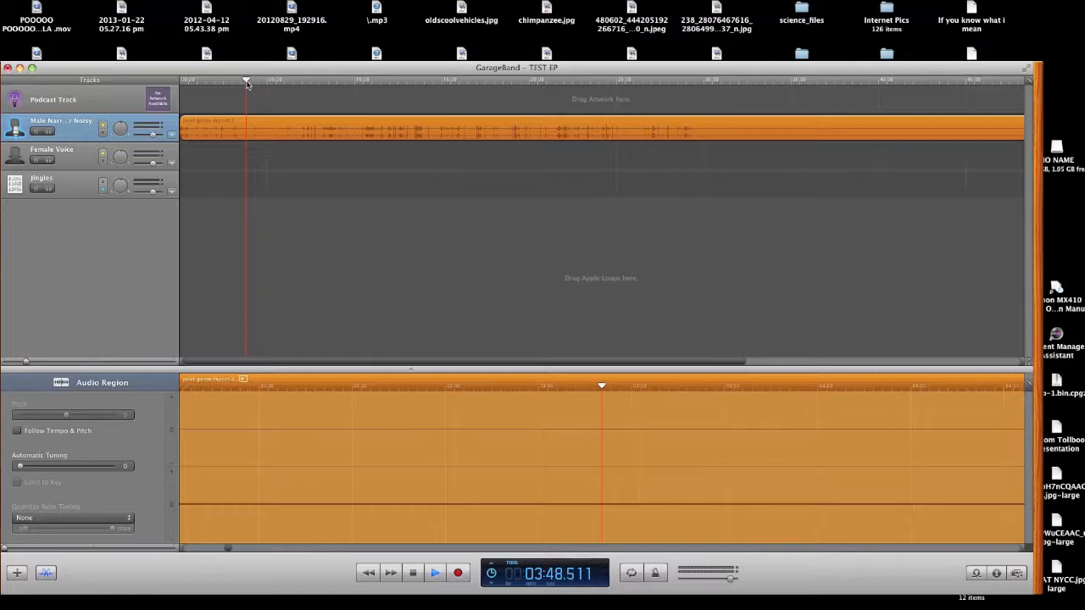
key(space)
drag(247, 81, 233, 86)
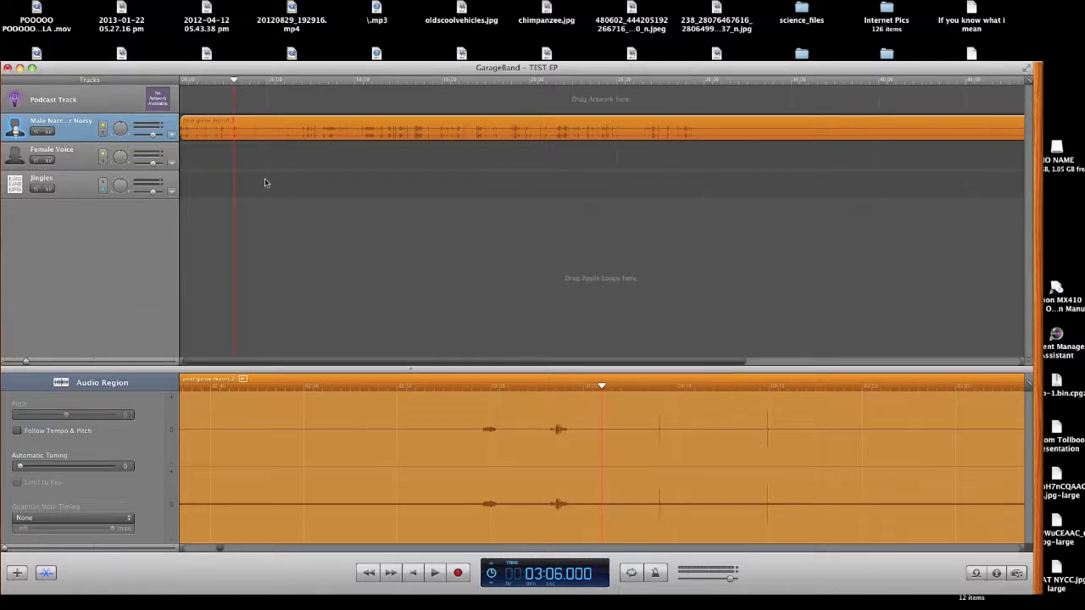
drag(234, 82, 231, 84)
Play the region briefly from 02:58 and examine the waveform around it for short bursts of speech.
click(109, 361)
scroll(570, 153, right, 15)
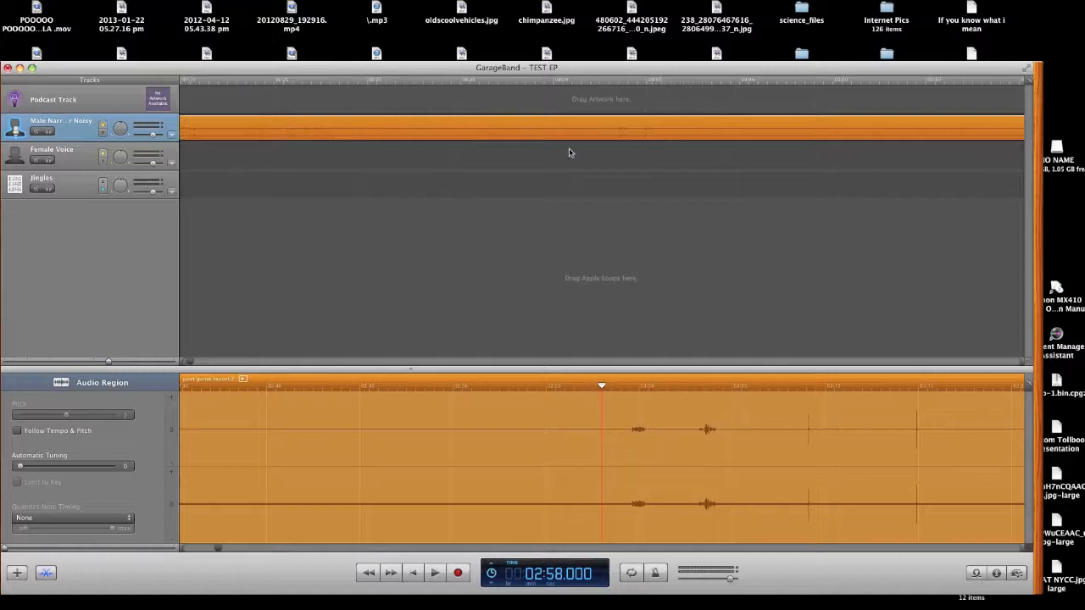
key(space)
scroll(570, 156, right, 3)
key(Return)
scroll(569, 153, right, 15)
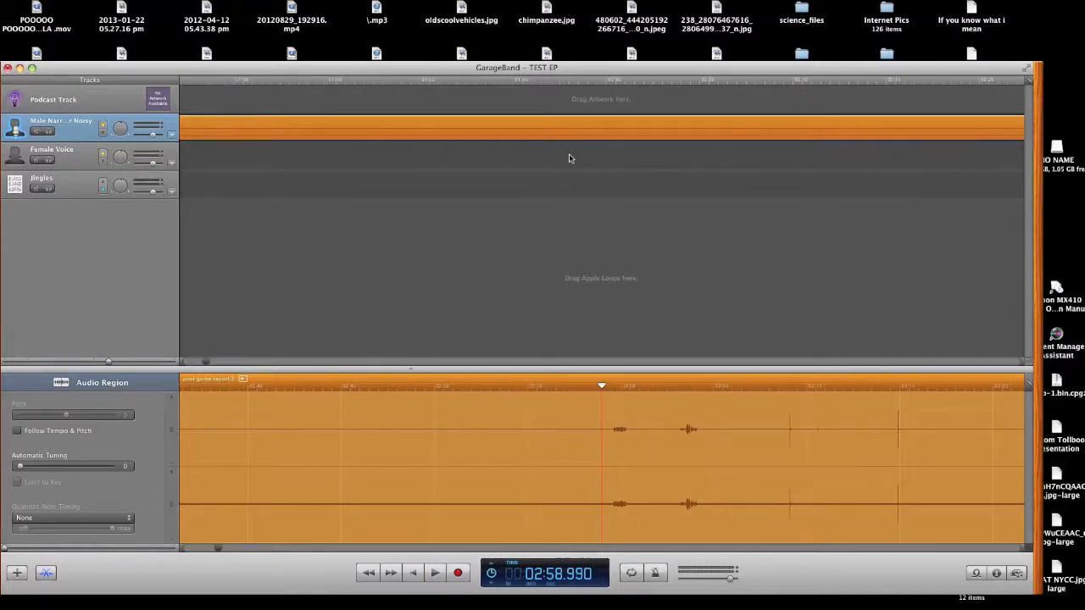
scroll(578, 157, right, 3)
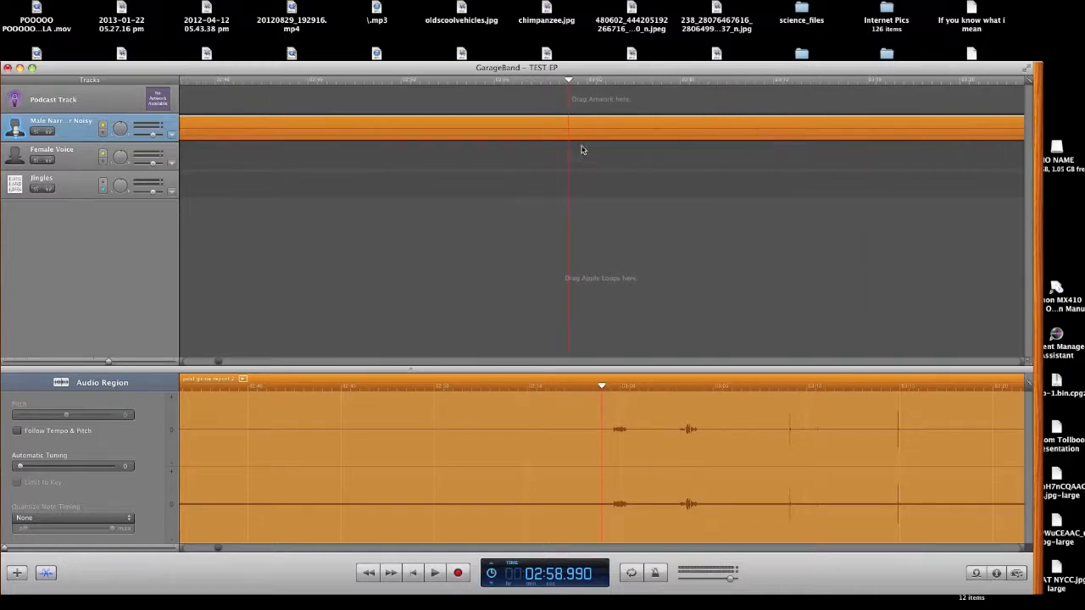
Place the playhead at 02:26.094, just after the burst of speech, and split the post game report region there.
drag(568, 82, 468, 91)
scroll(469, 91, left, 10)
scroll(471, 93, right, 4)
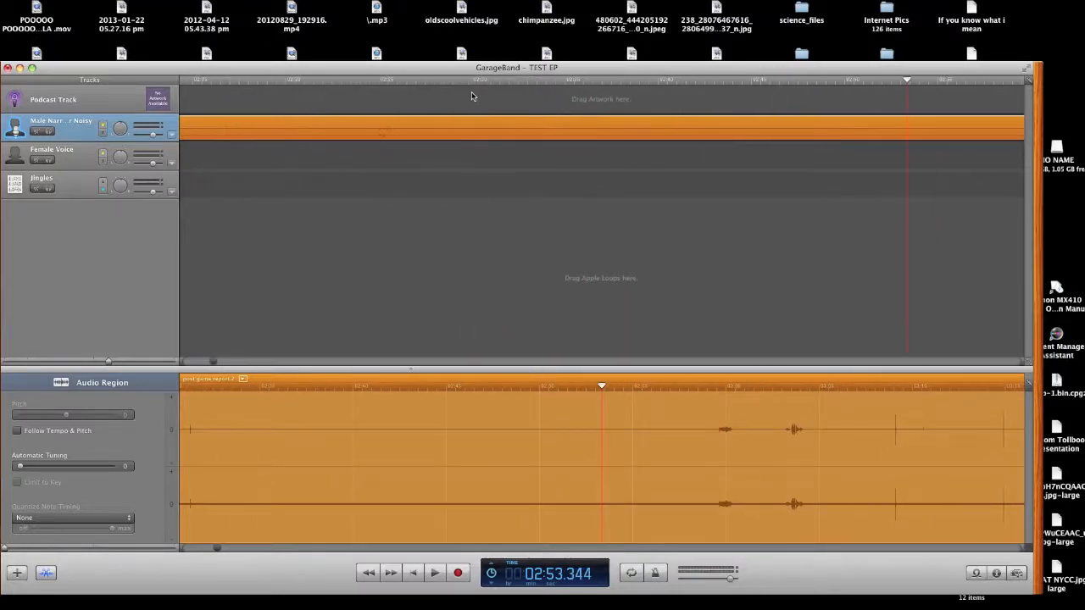
click(401, 82)
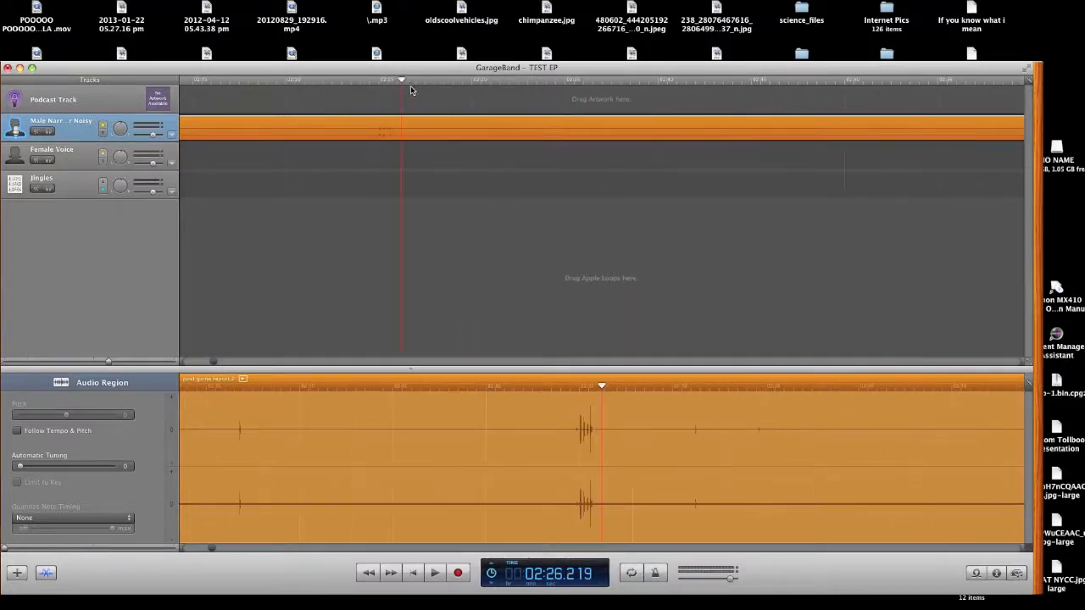
drag(403, 82, 400, 82)
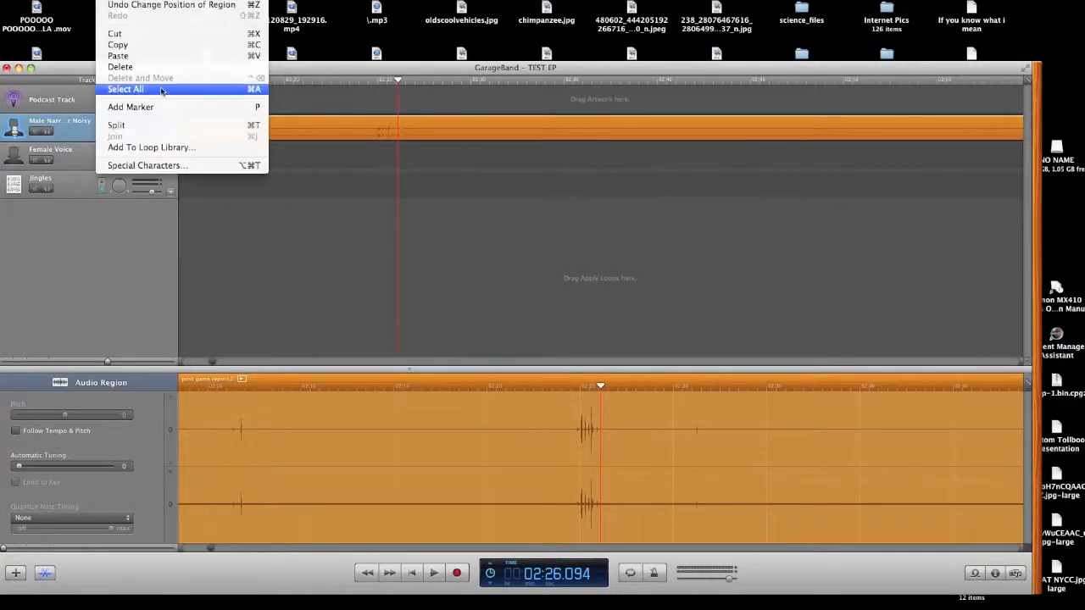
click(147, 128)
Select the region after the split and split it at 07:04.406, just before the short speech bursts.
scroll(428, 124, right, 5)
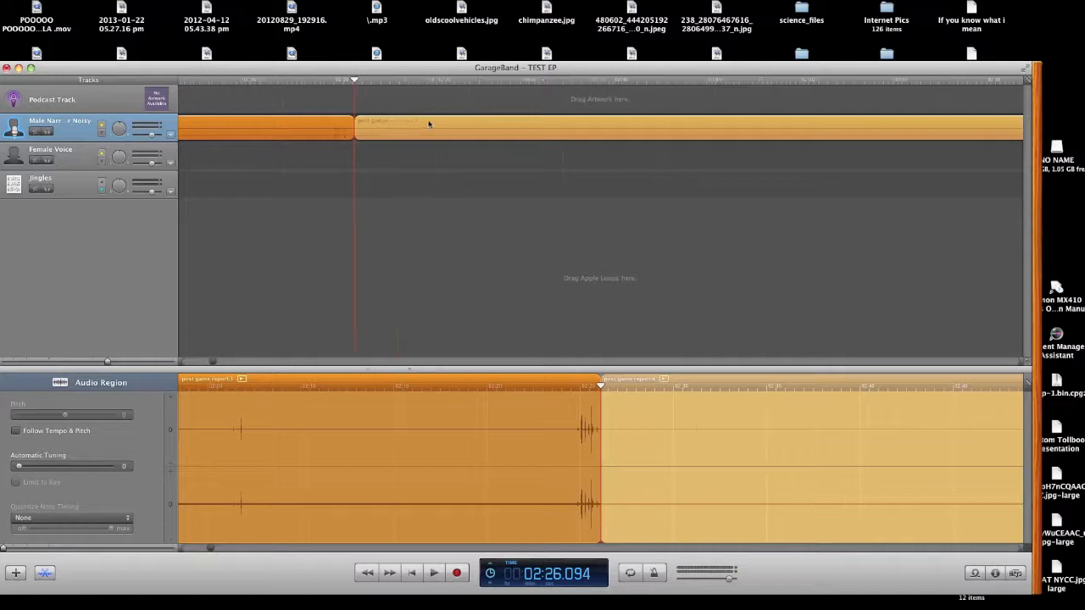
scroll(429, 123, right, 10)
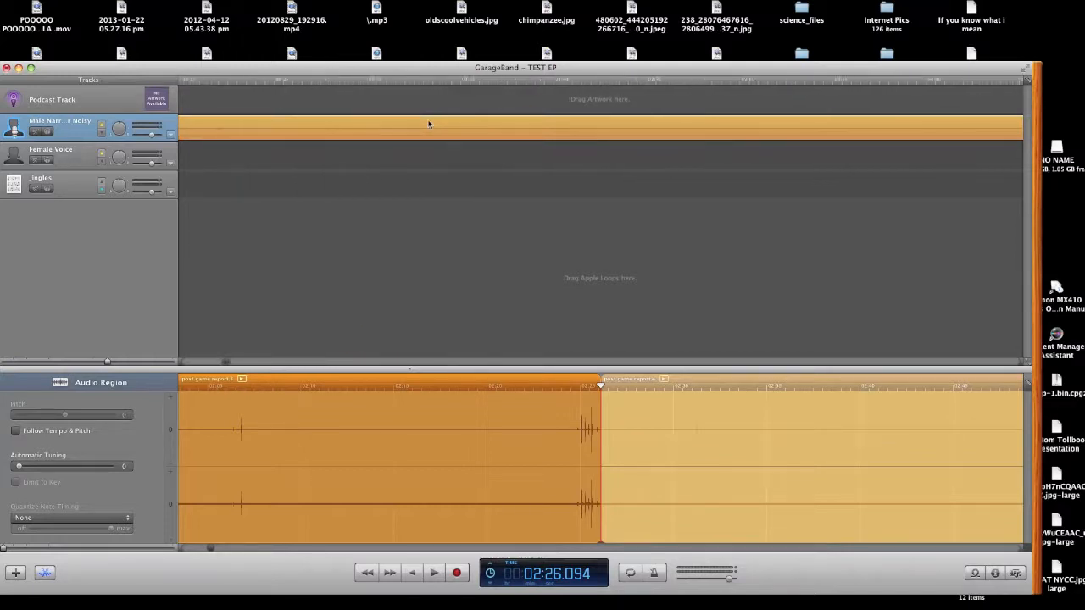
scroll(428, 124, right, 10)
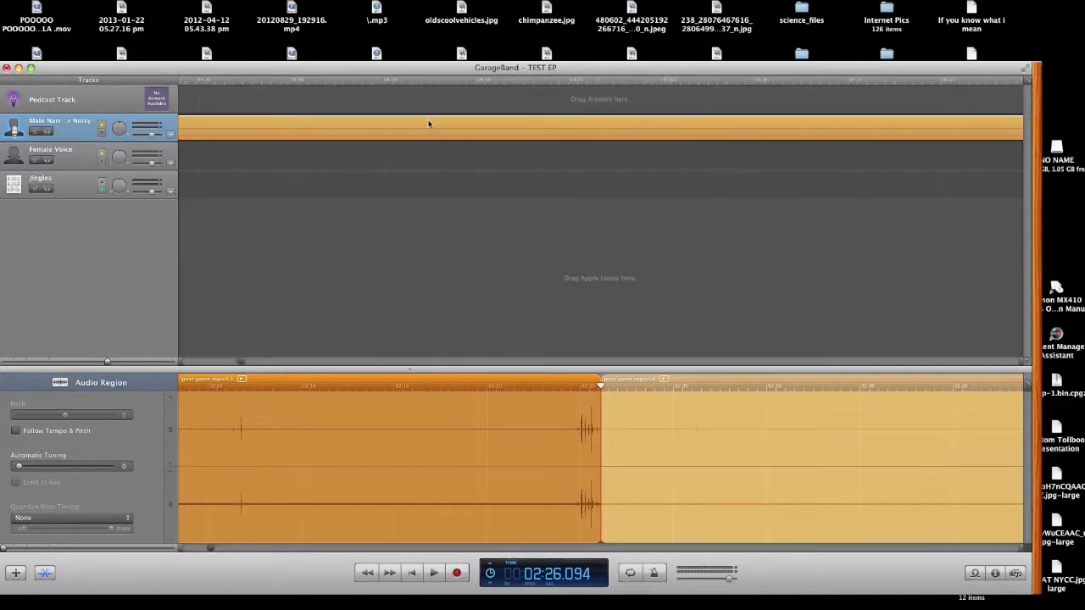
scroll(428, 124, right, 10)
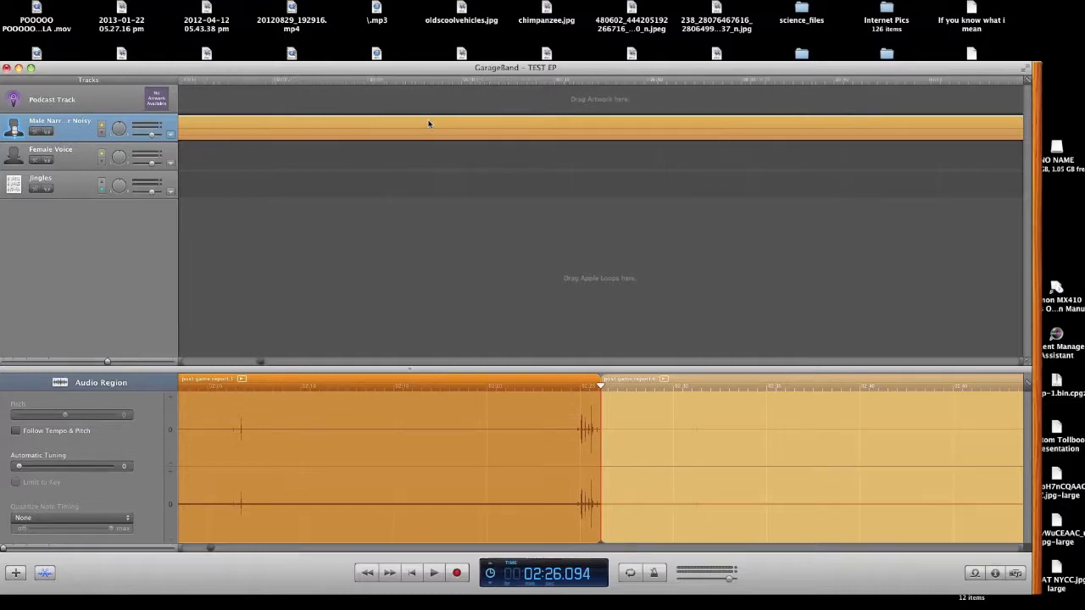
scroll(537, 124, right, 3)
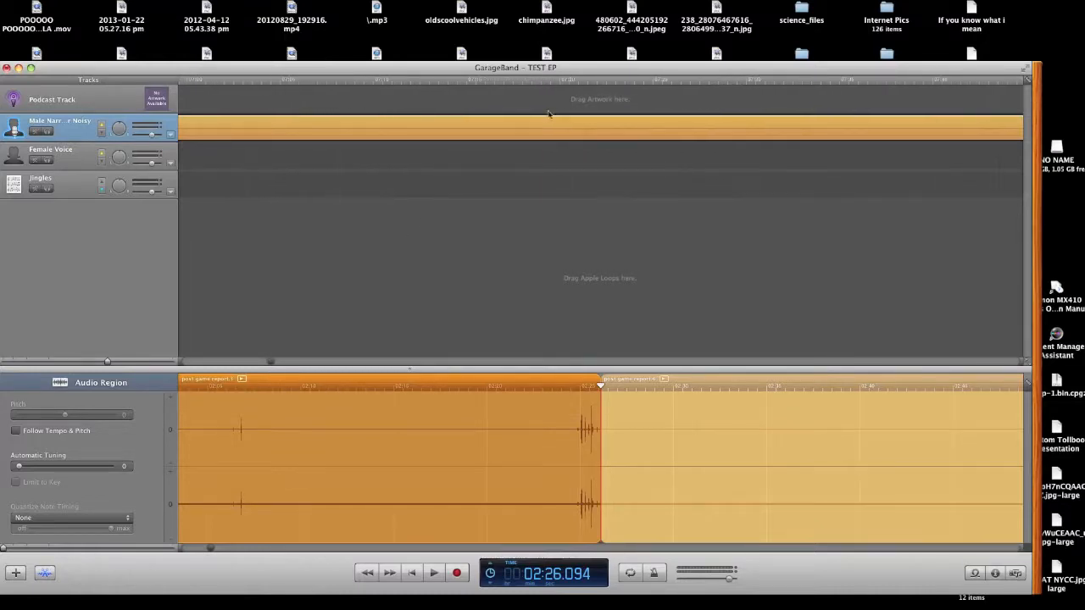
click(554, 82)
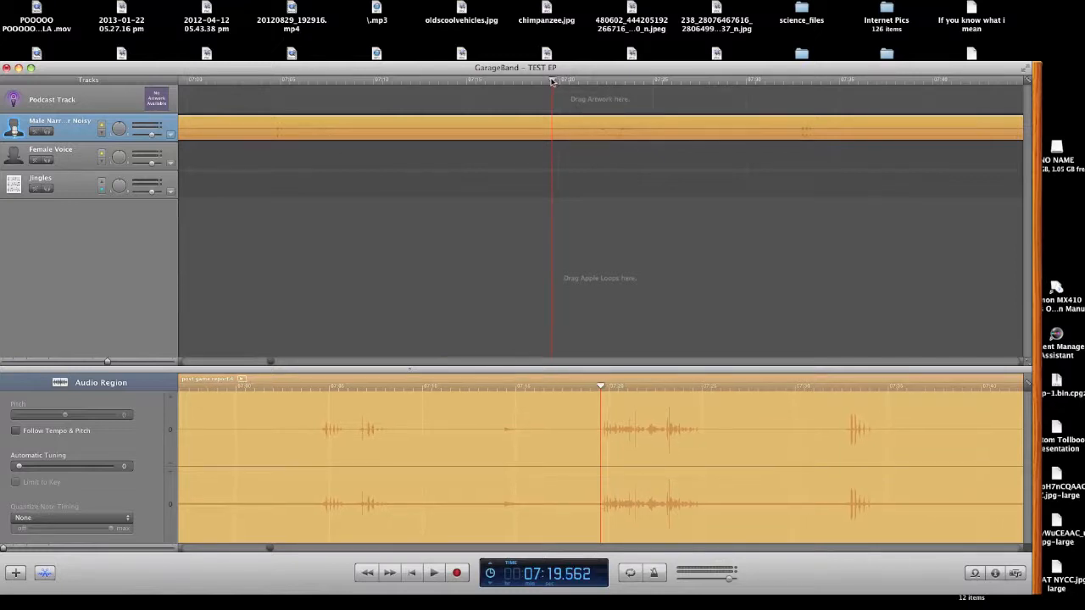
click(573, 139)
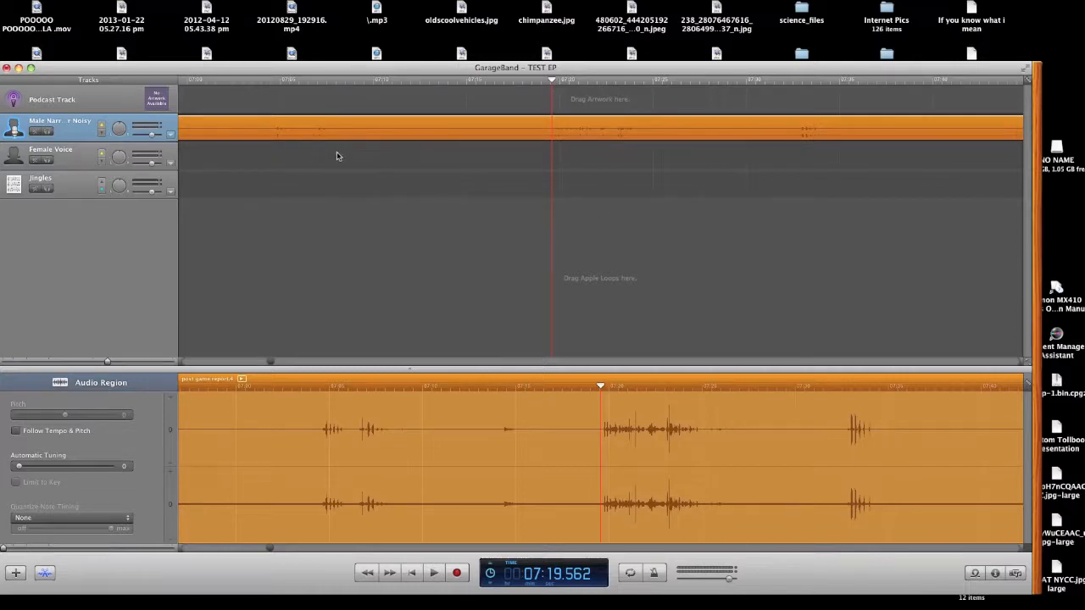
drag(551, 82, 268, 89)
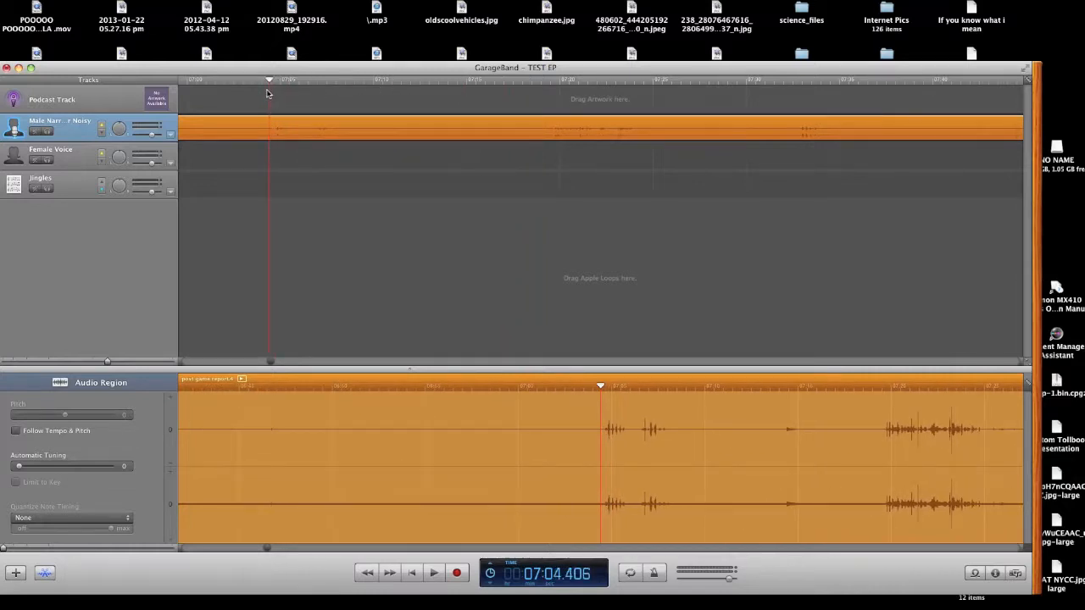
key(super+t)
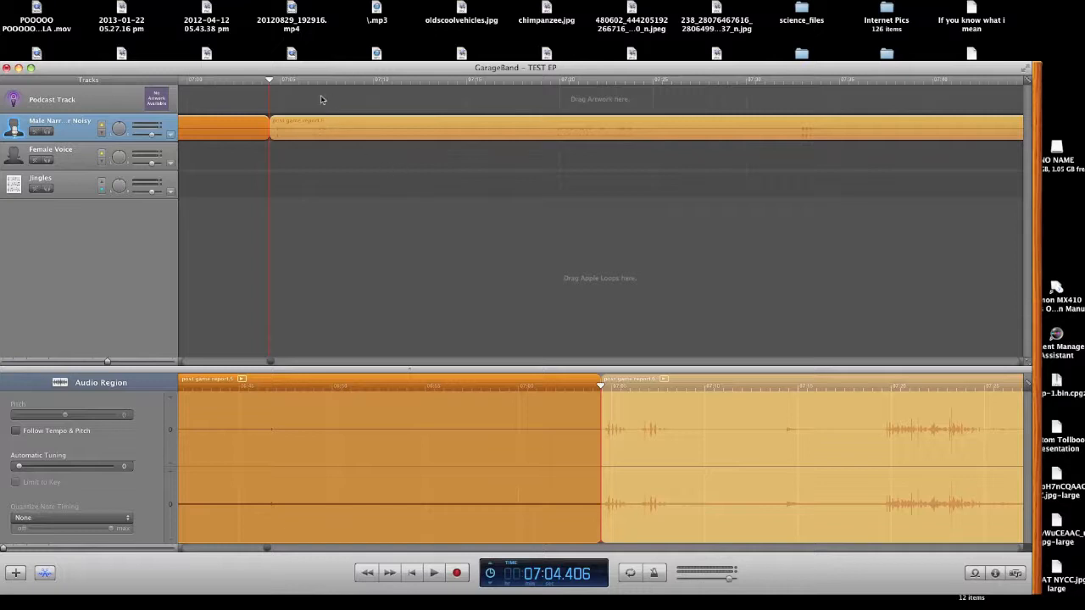
Split the region at 07:08.219, after the short speech bursts, and trim the start of the following region to about 07:19.
drag(269, 81, 340, 88)
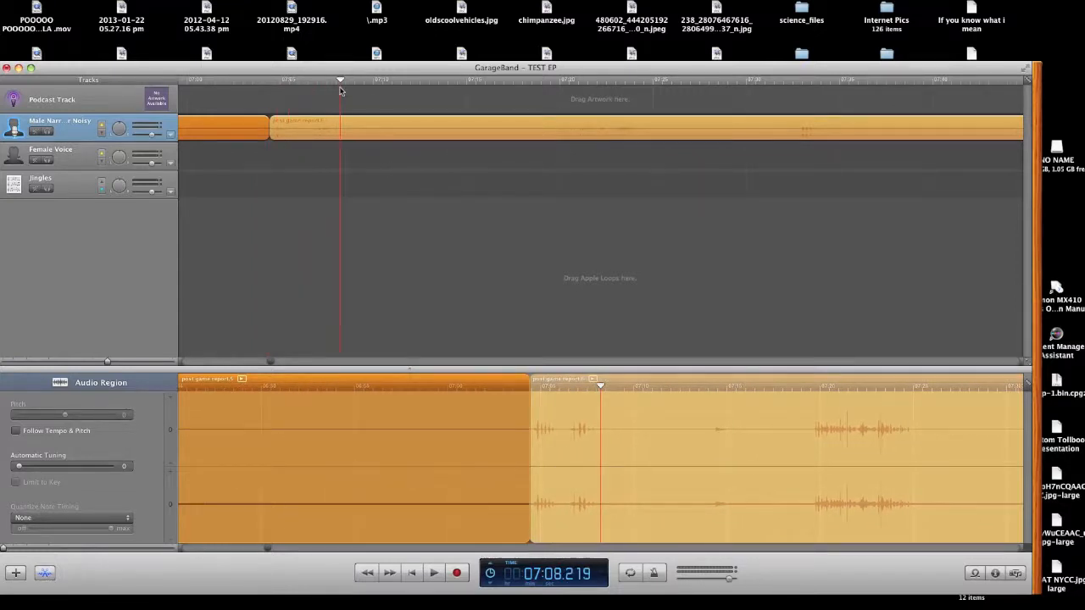
click(356, 136)
key(super+t)
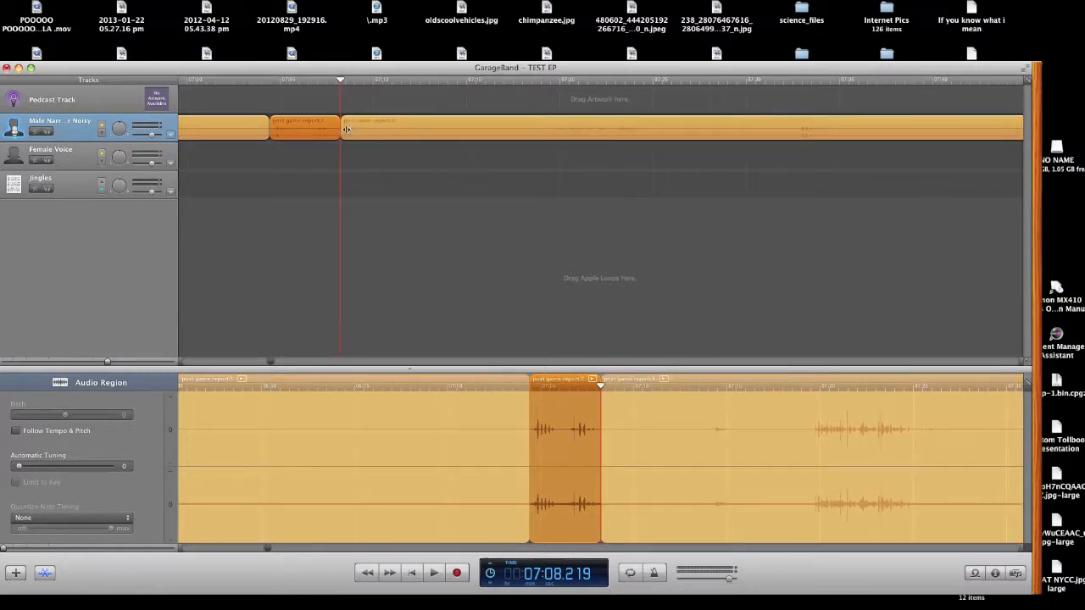
drag(346, 128, 561, 135)
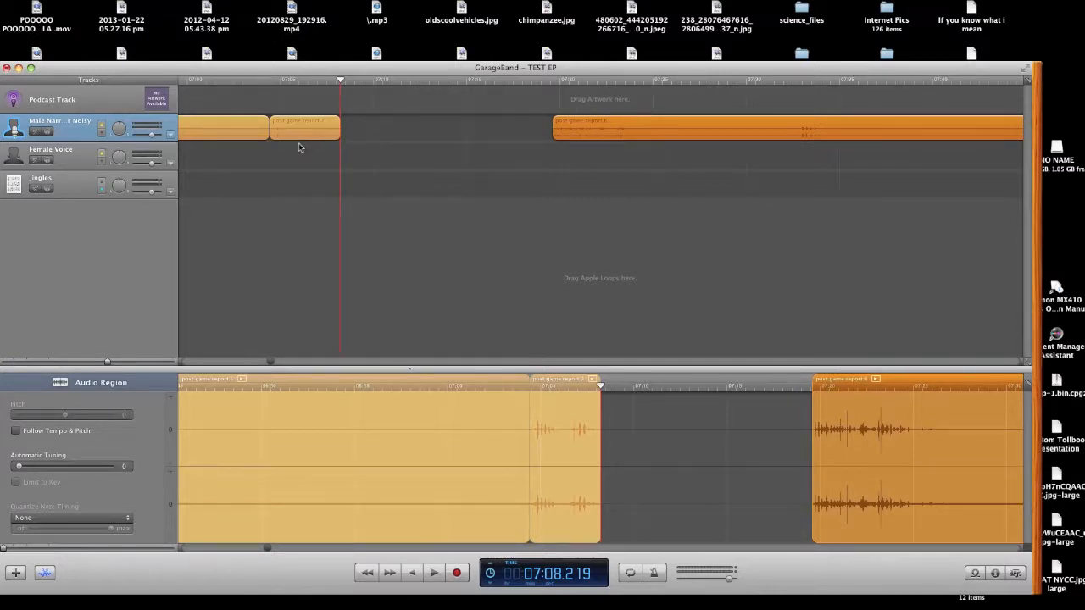
Shorten the long region that starts at 02:26 by trimming its end to about 03:04, just after the speech.
scroll(298, 147, left, 5)
drag(107, 362, 64, 361)
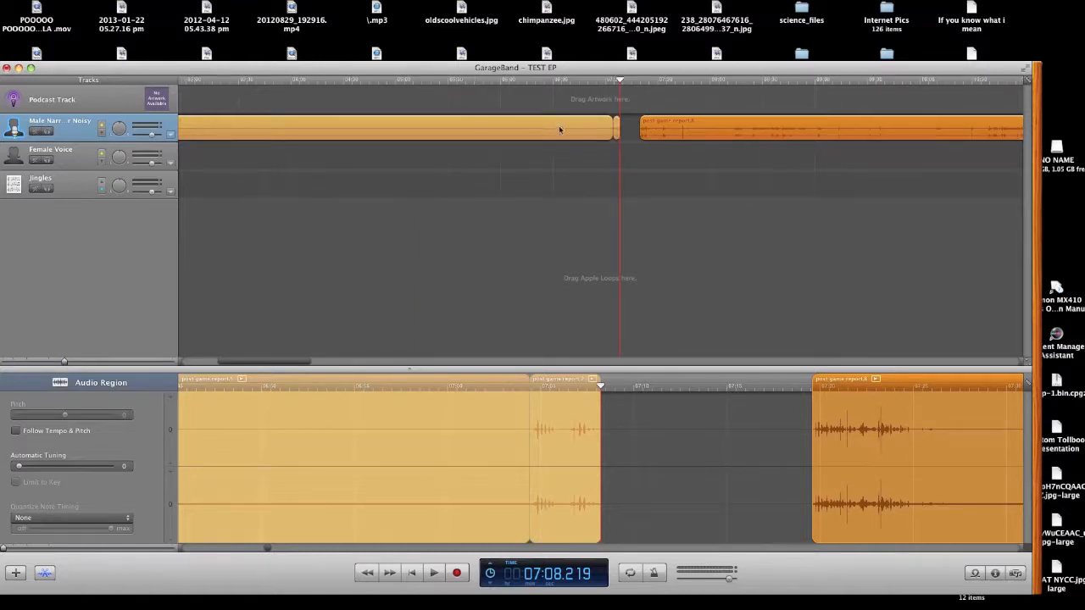
drag(607, 129, 288, 132)
scroll(255, 131, left, 5)
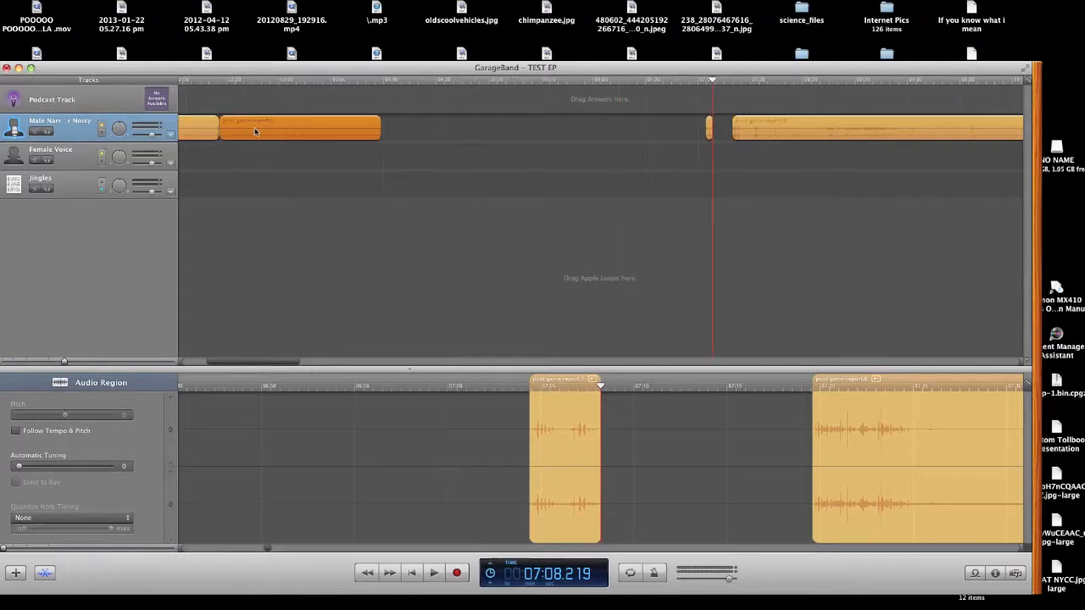
click(350, 82)
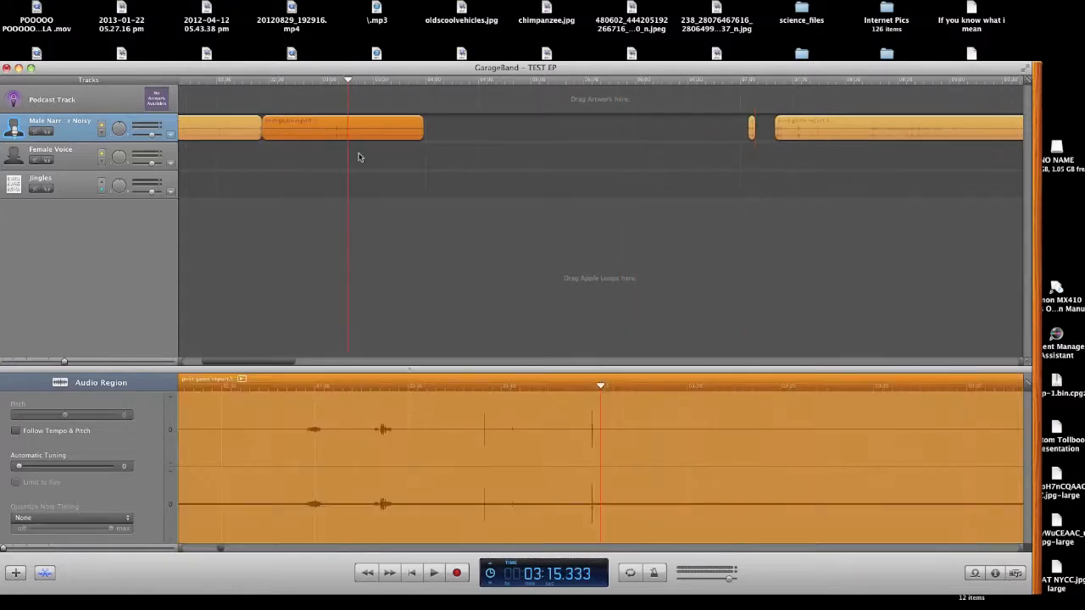
drag(420, 129, 323, 133)
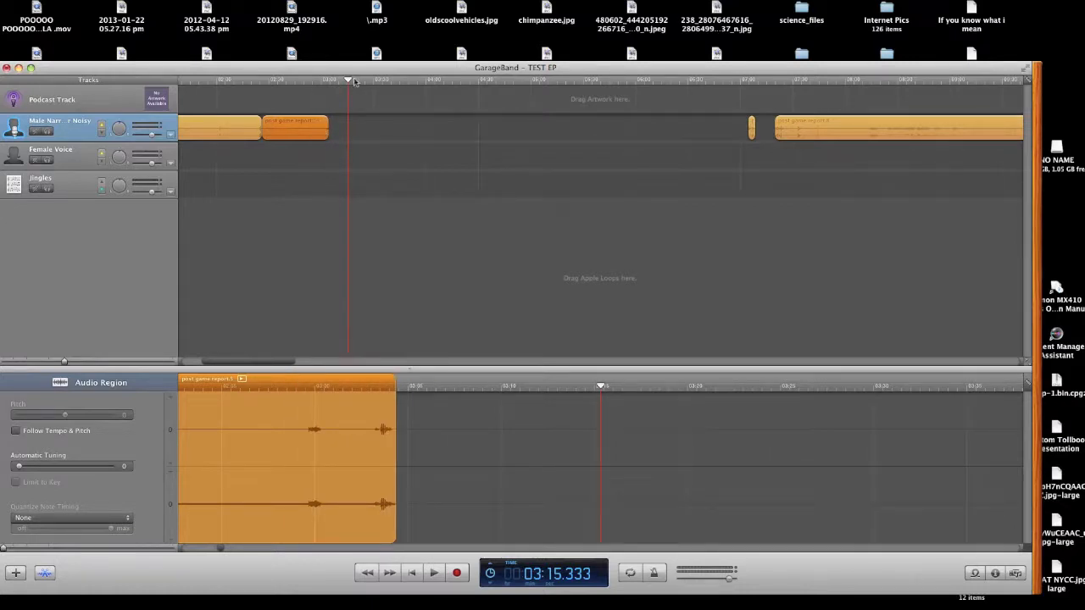
Split the shortened region at 02:59.333, just before its speech, and select the short piece after the split.
drag(350, 81, 321, 88)
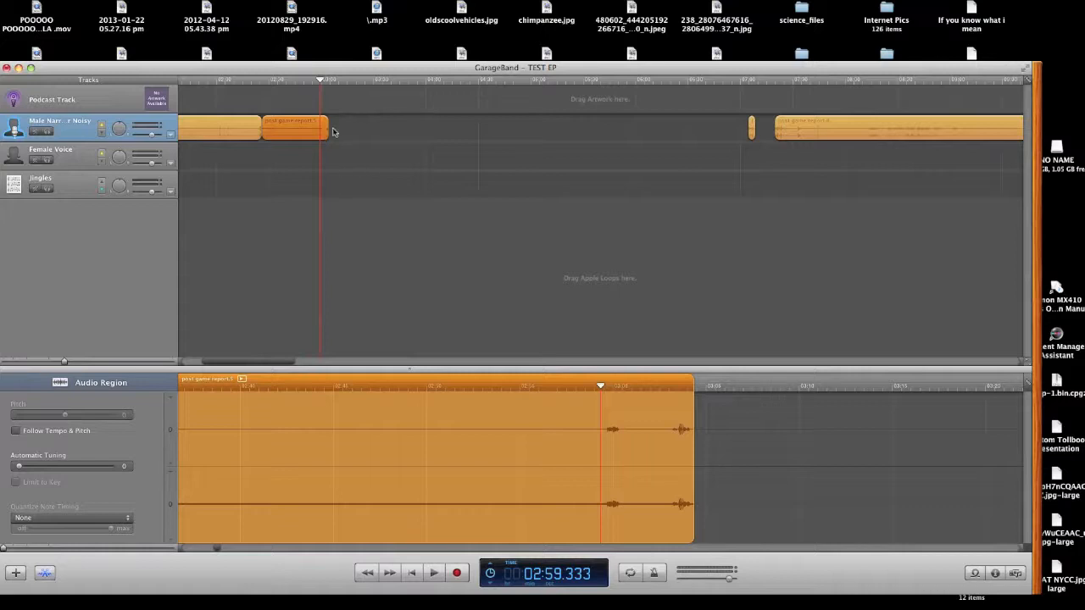
key(super+t)
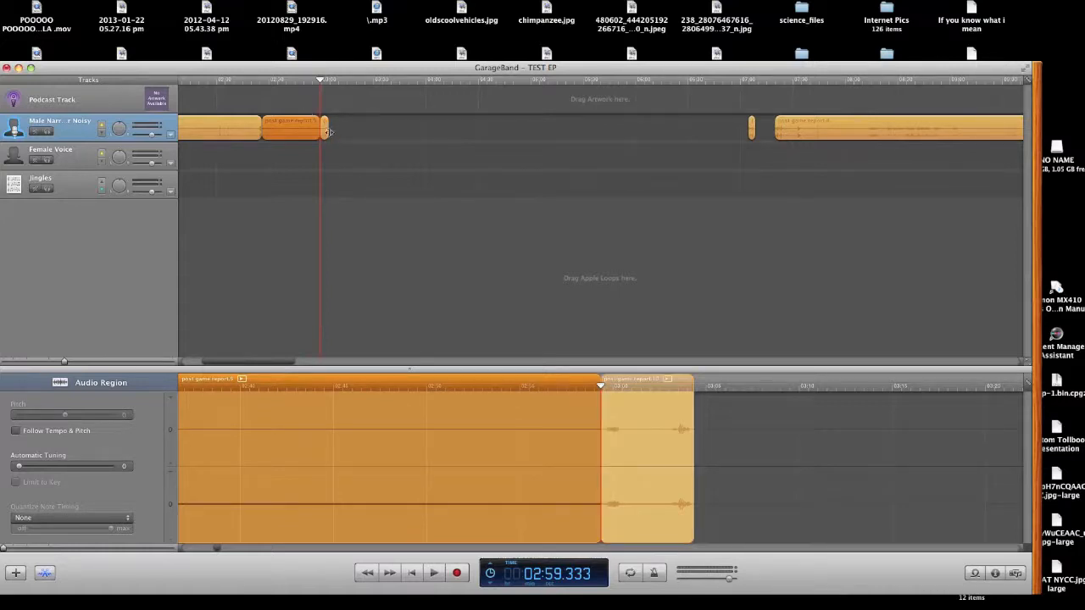
click(325, 129)
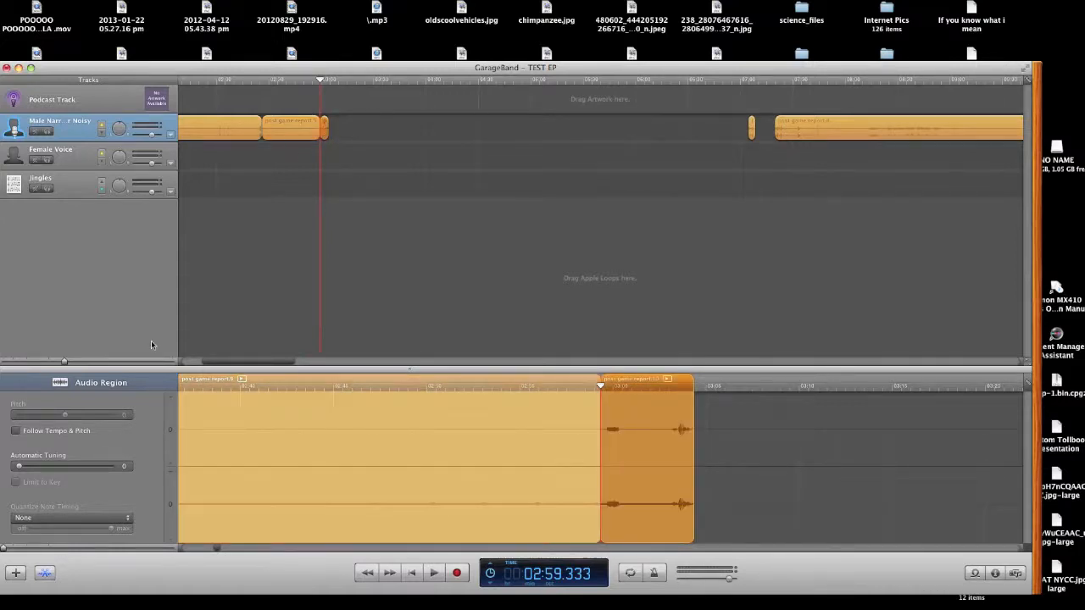
Trim the end of the silent region before the 02:59.333 split to about 02:36.
click(121, 362)
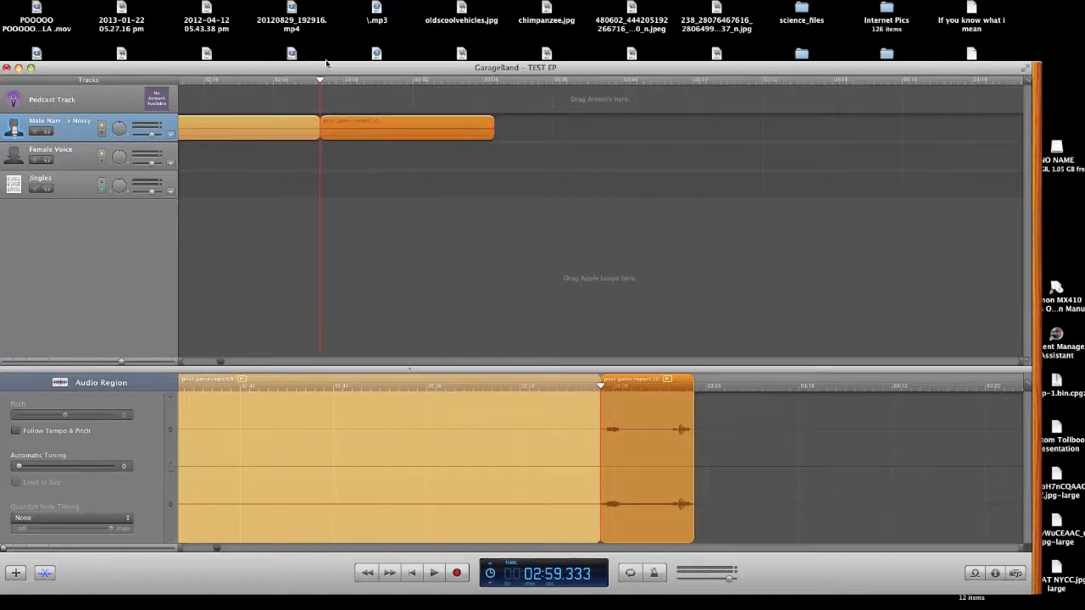
drag(315, 132, 236, 119)
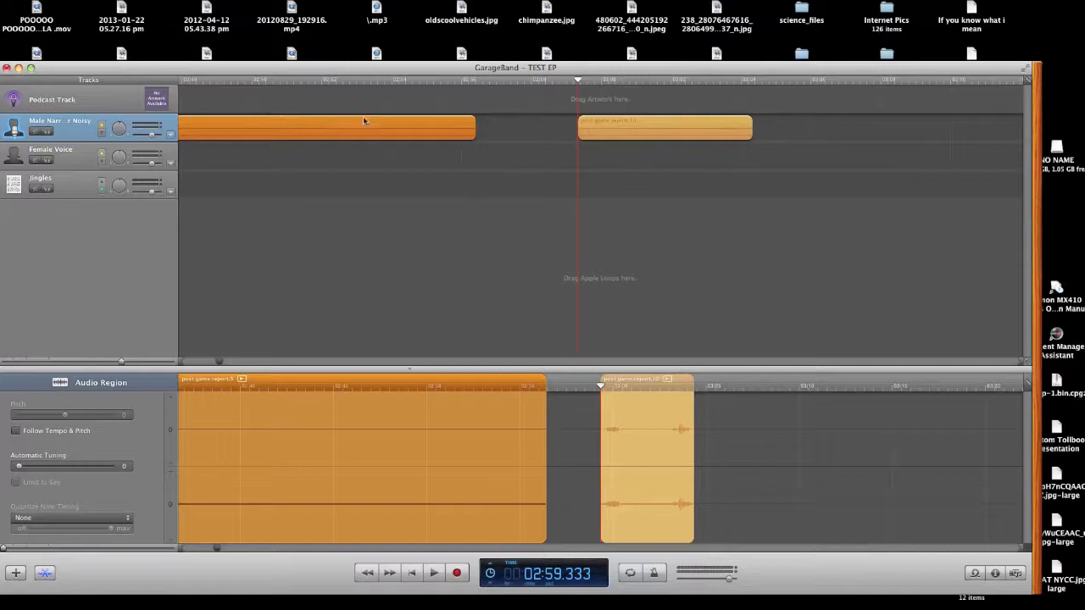
drag(472, 131, 197, 131)
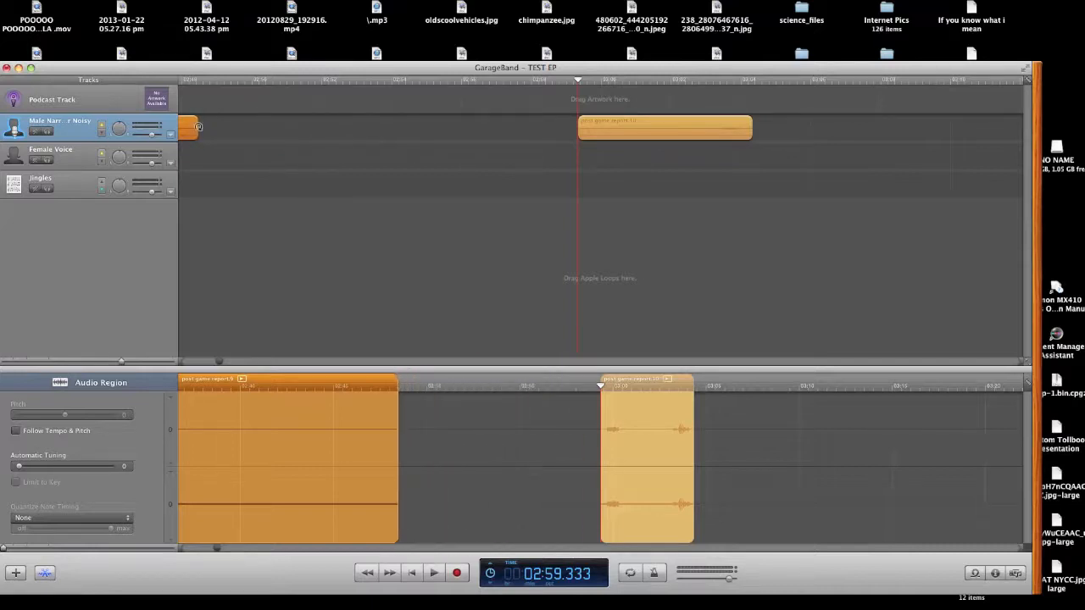
drag(627, 130, 202, 135)
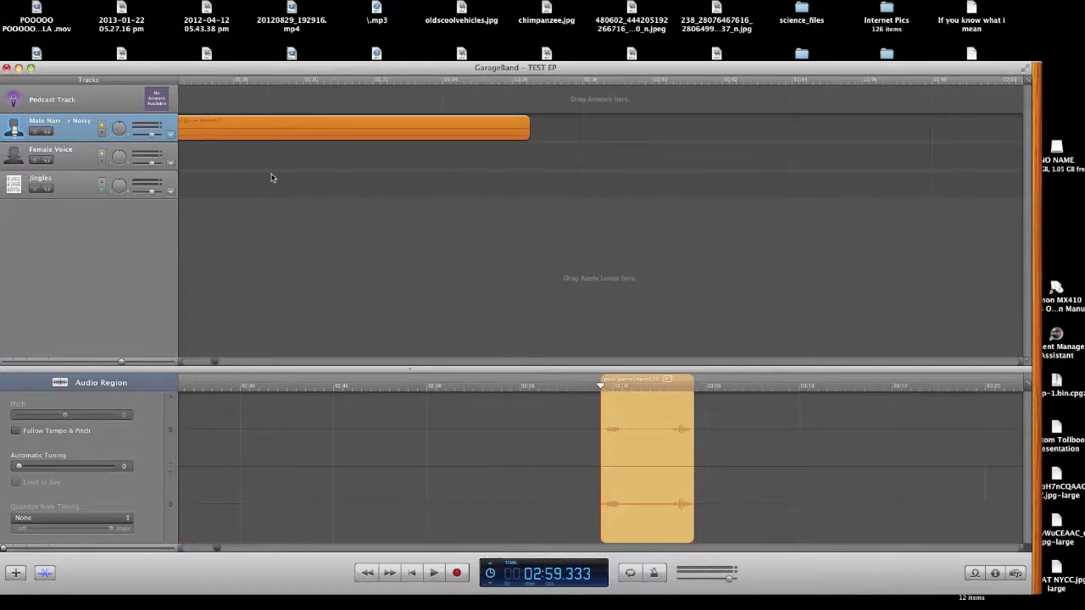
Shorten the silent region that follows the speech at 02:26 to end just past 02:31, and delete it.
scroll(277, 107, left, 6)
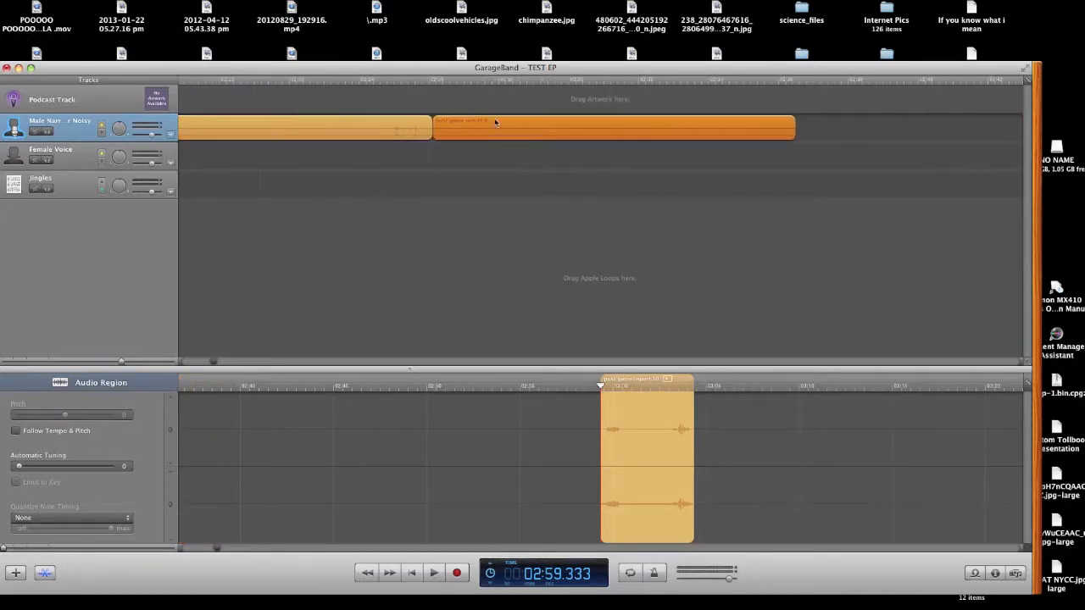
click(609, 77)
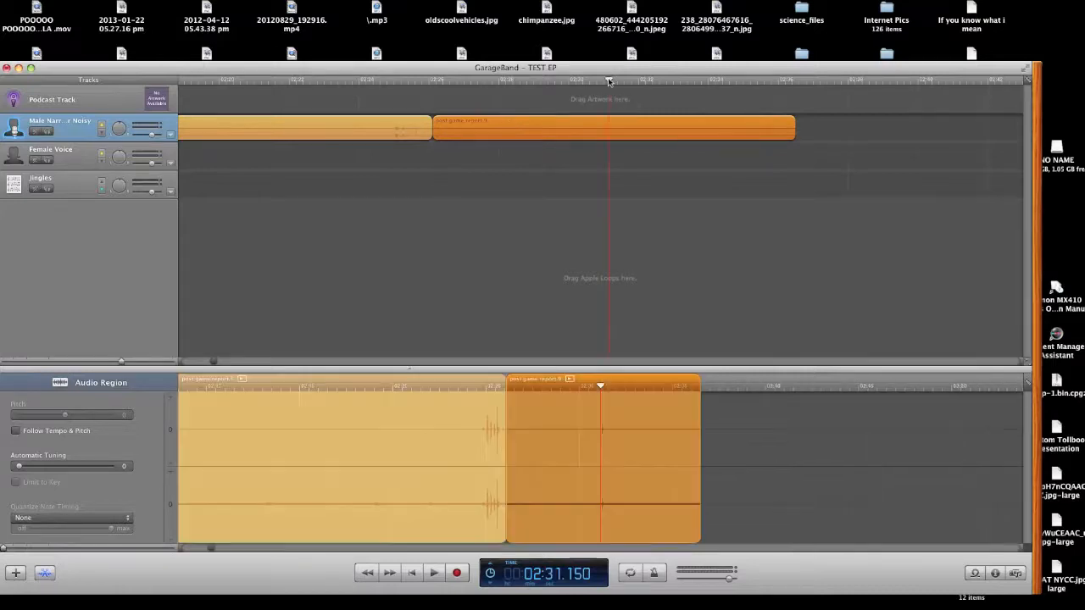
drag(790, 131, 625, 137)
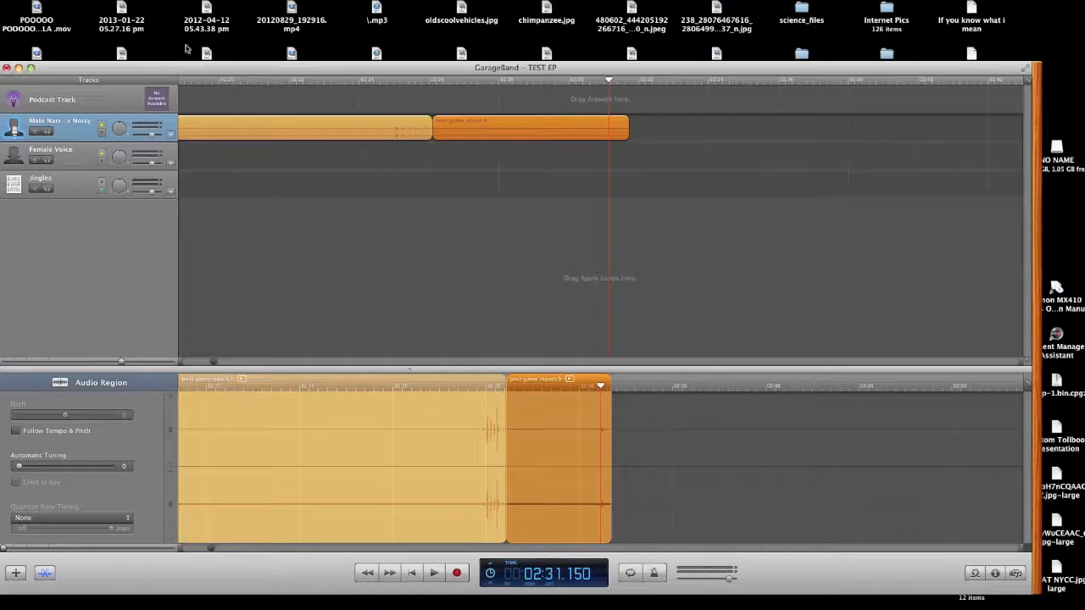
click(118, 1)
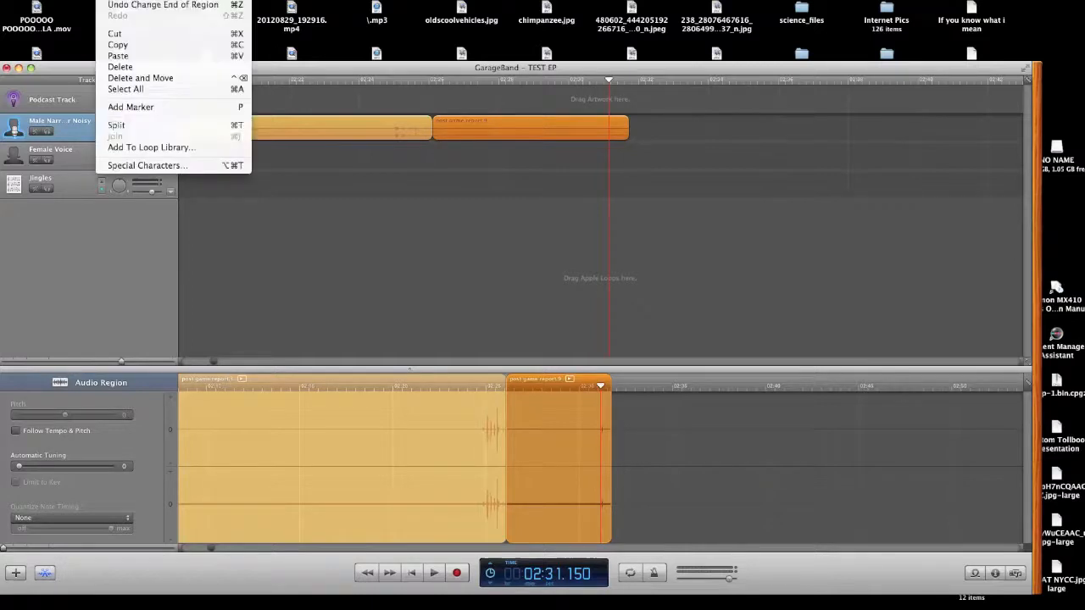
click(144, 67)
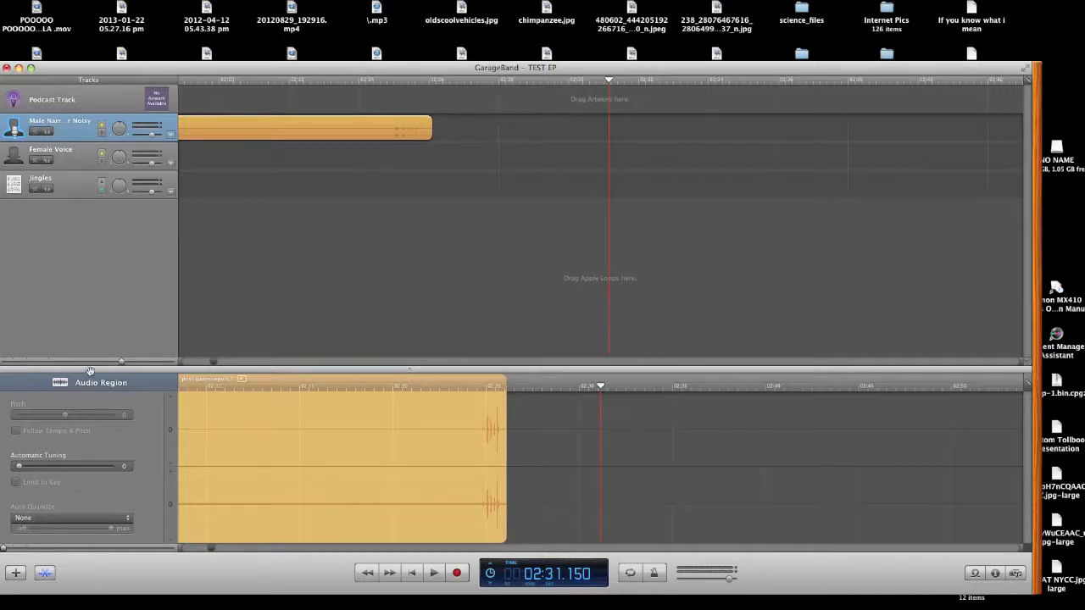
Split the short region near 03:00 at 03:01.333, in the silence between its two speech bursts.
click(51, 361)
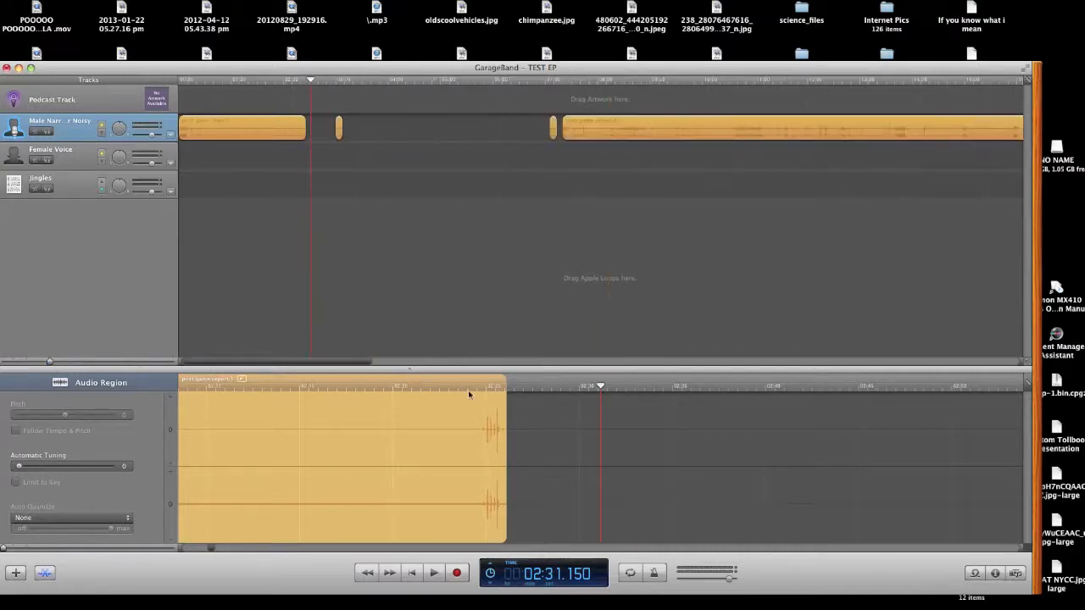
click(552, 132)
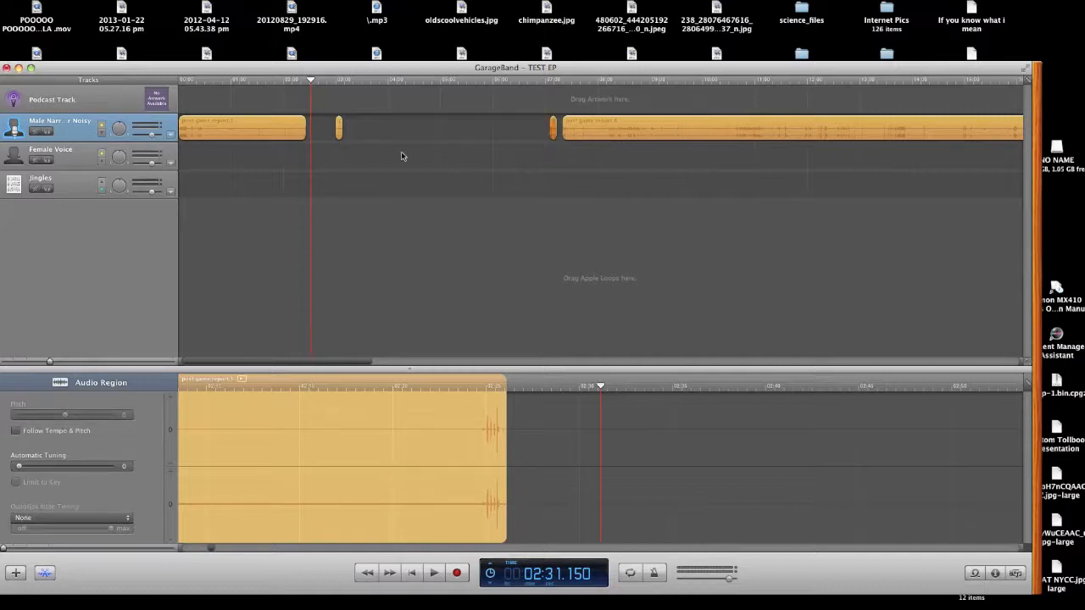
click(554, 82)
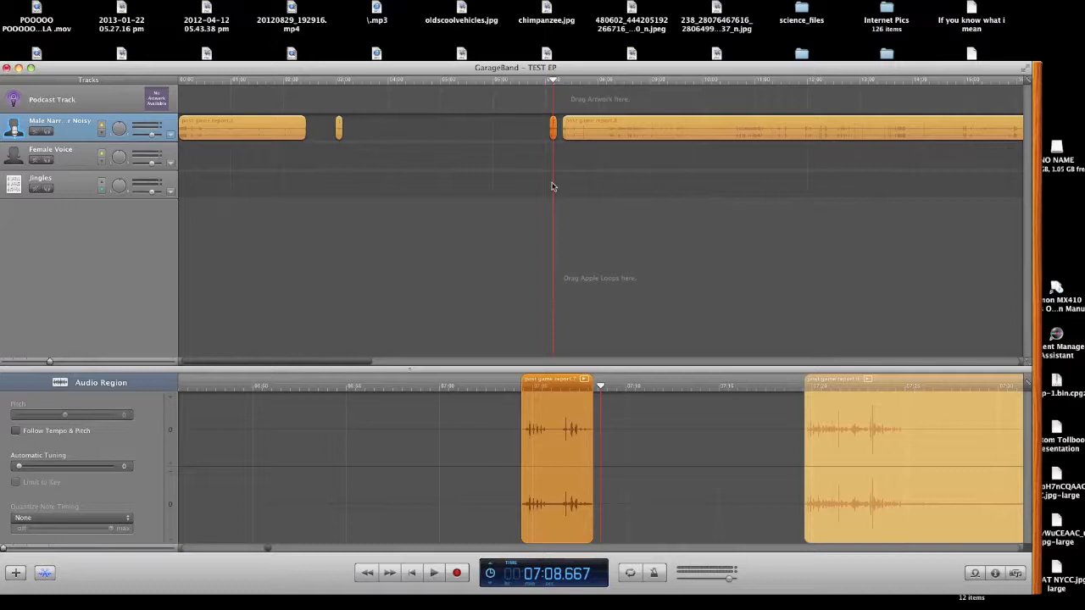
click(339, 131)
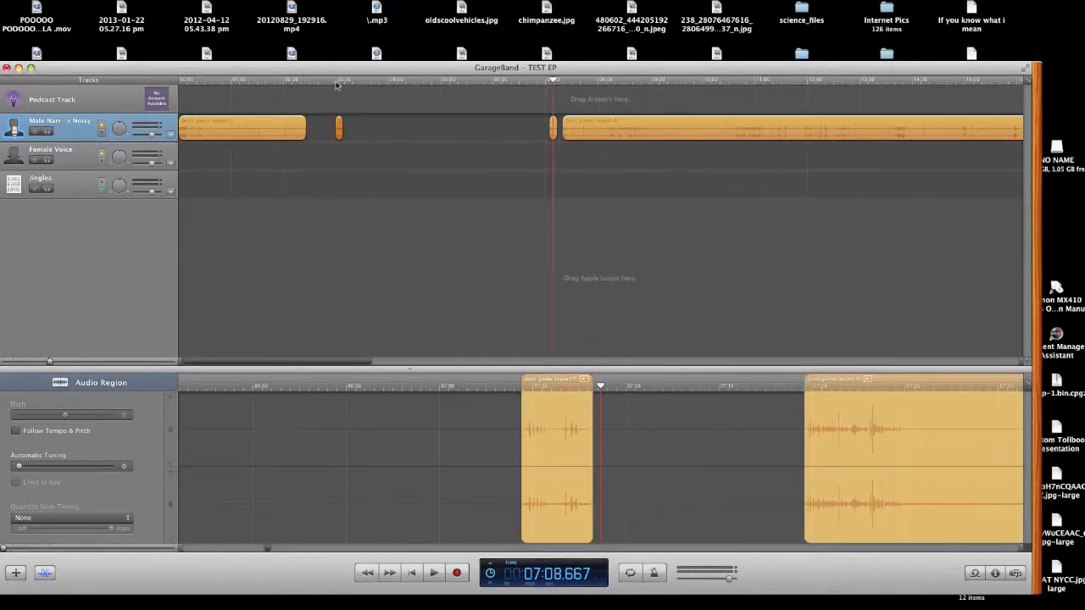
click(338, 80)
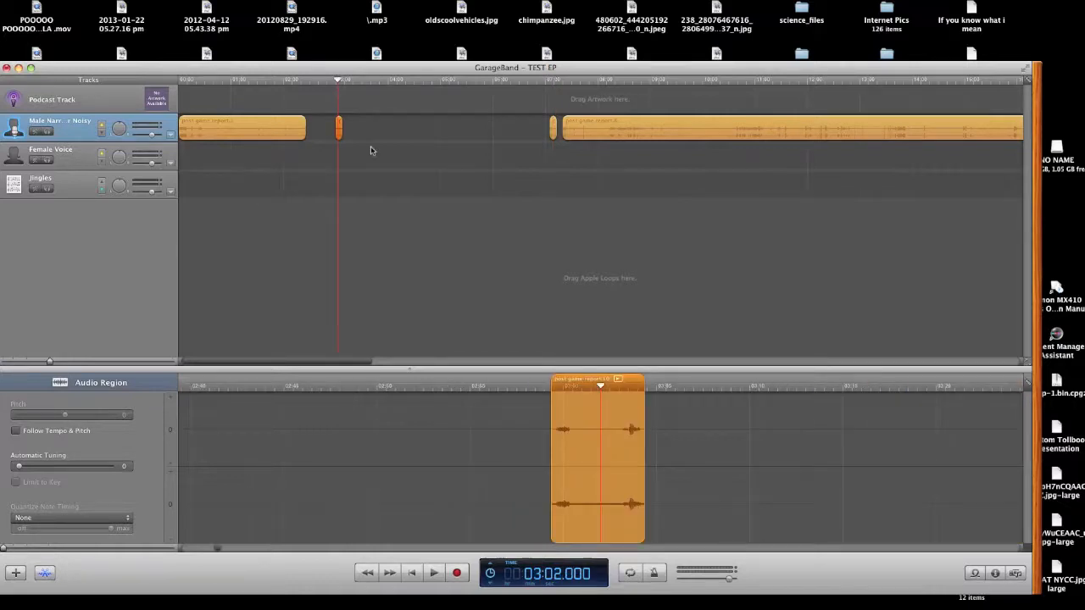
drag(338, 81, 336, 82)
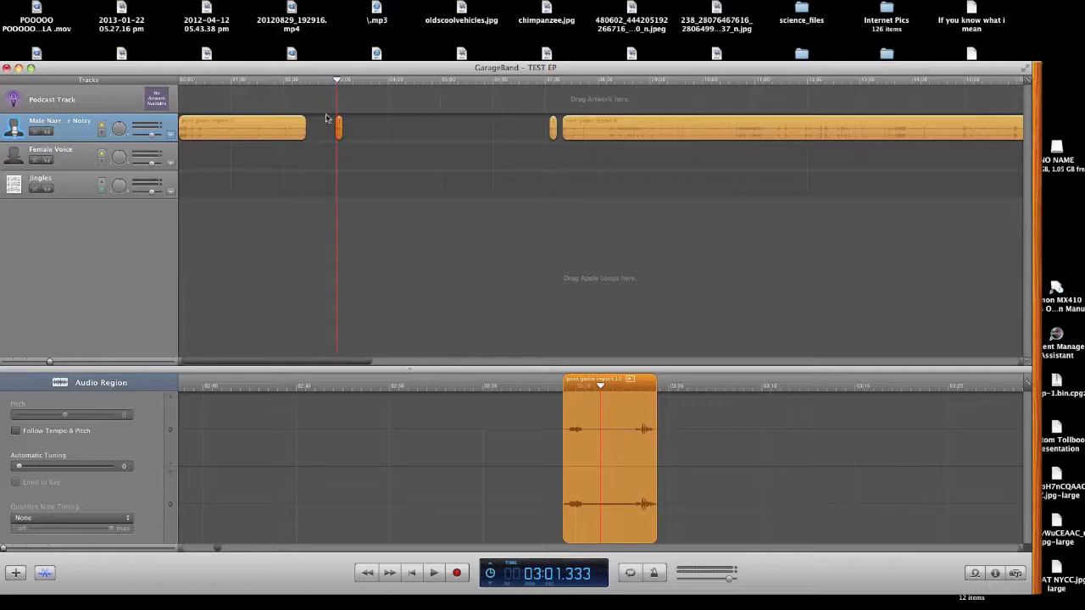
click(95, 362)
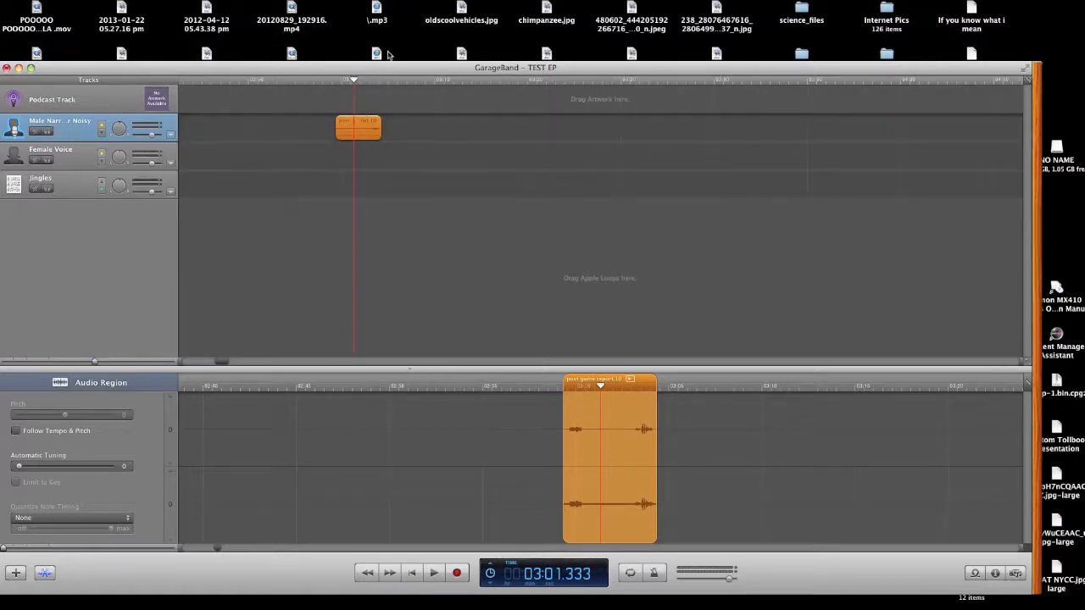
key(super+t)
Trim the silent start of the piece after the 03:01.333 split and move it back over the silent end of the first piece.
drag(361, 130, 374, 129)
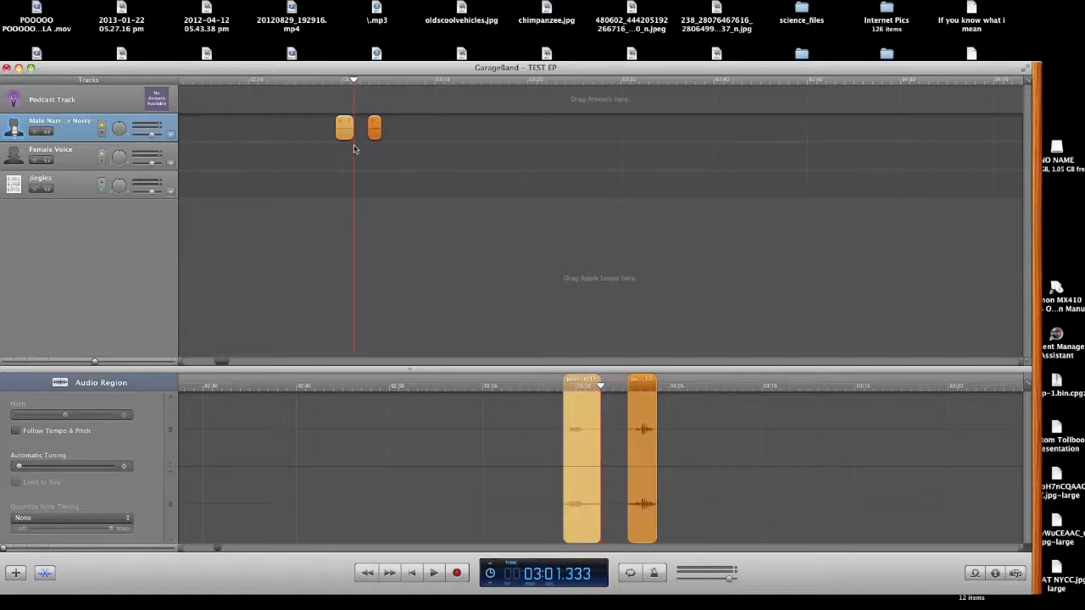
drag(377, 130, 357, 131)
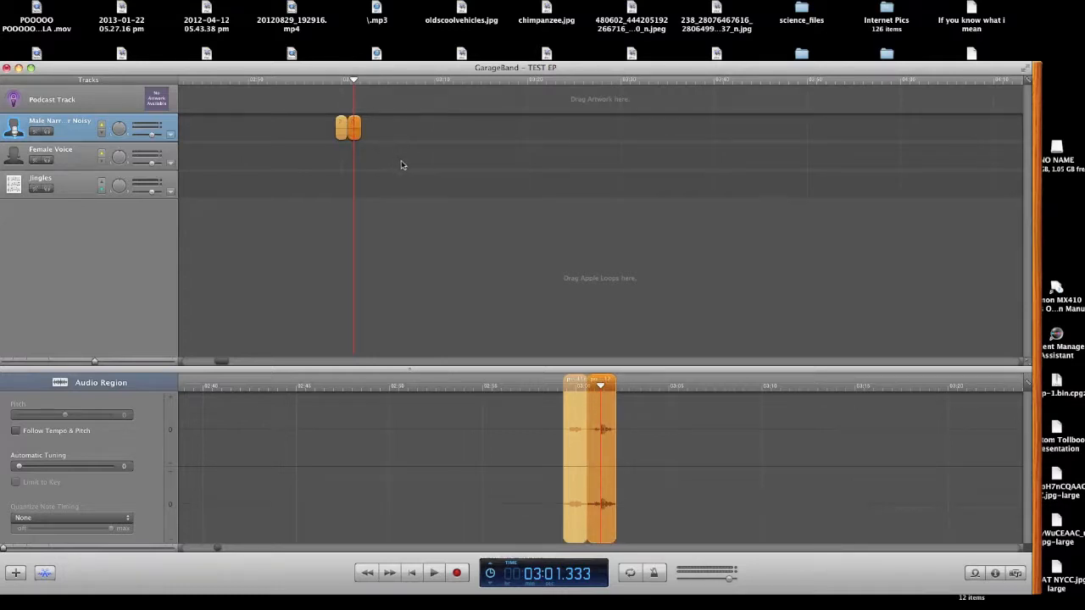
Look through the narration track's regions from the long opening region to the one starting near 07:19.
scroll(353, 146, left, 10)
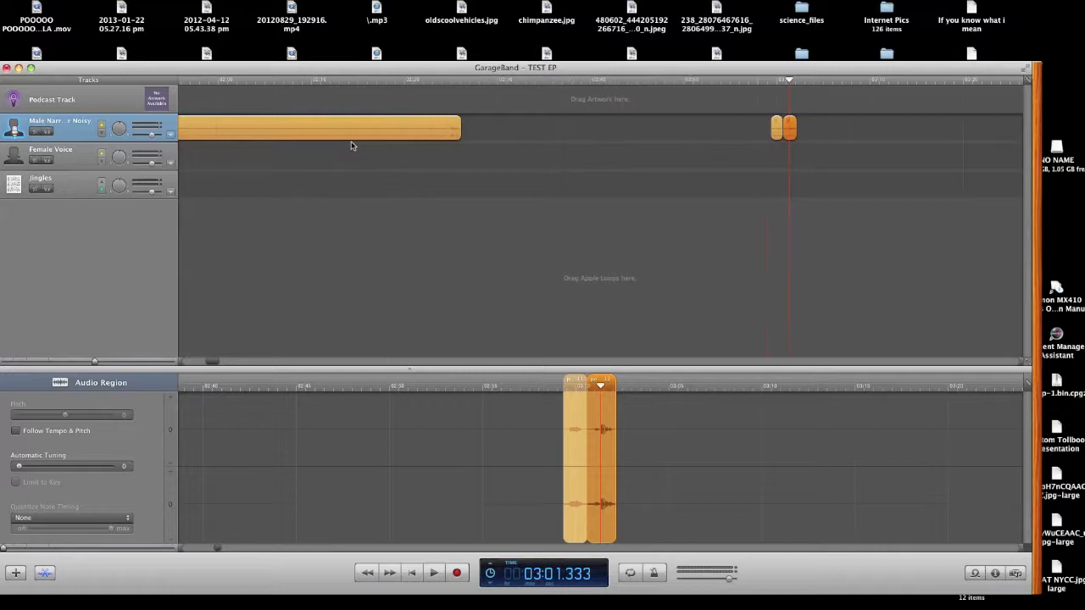
scroll(352, 146, left, 10)
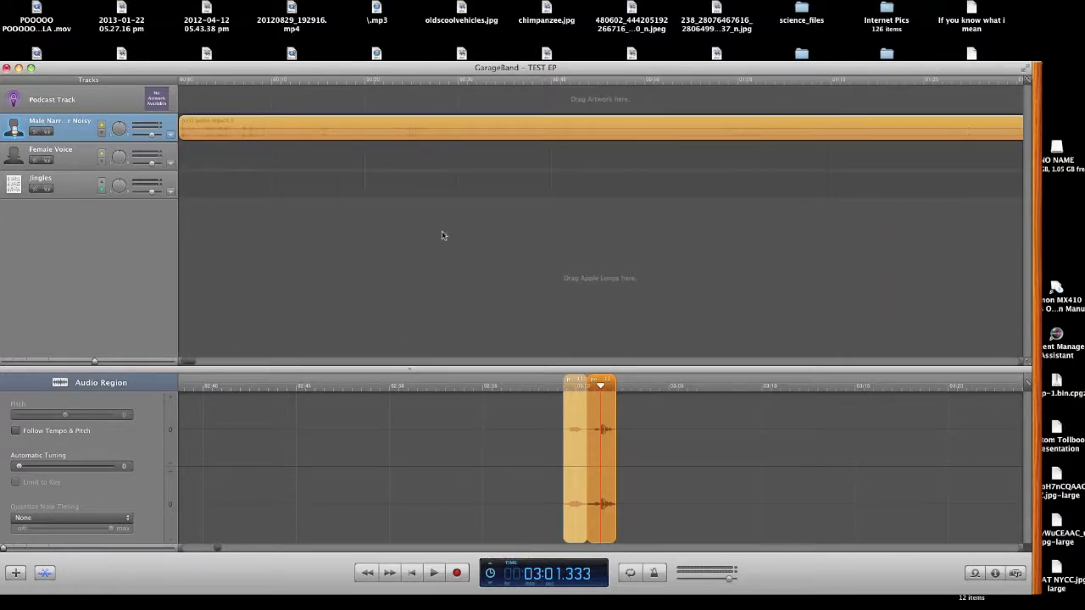
click(354, 134)
scroll(354, 134, right, 5)
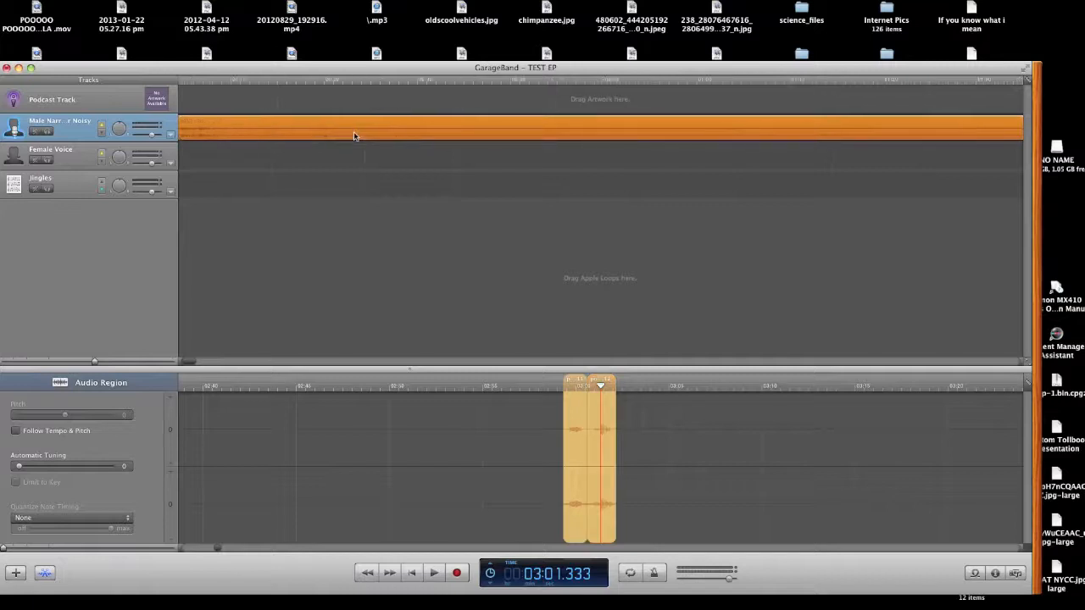
scroll(345, 142, right, 5)
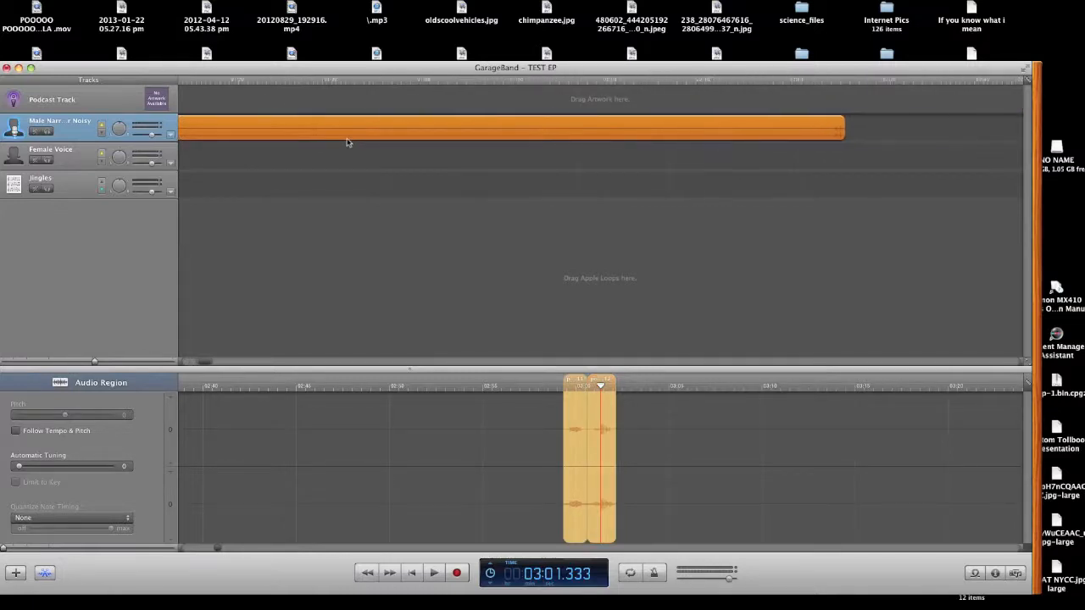
scroll(575, 145, right, 3)
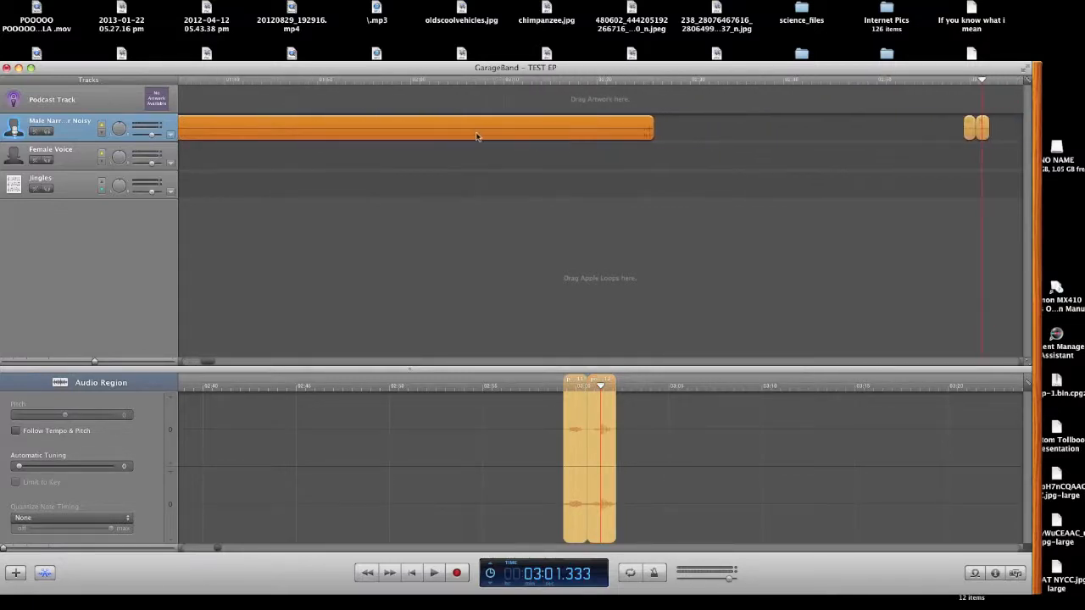
scroll(476, 136, right, 5)
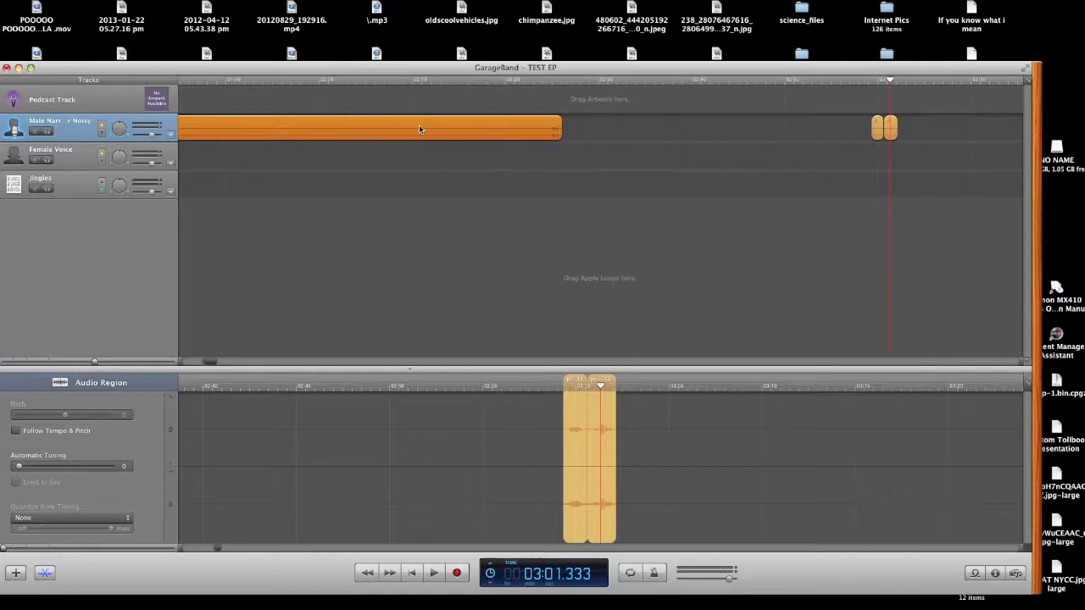
scroll(563, 150, right, 3)
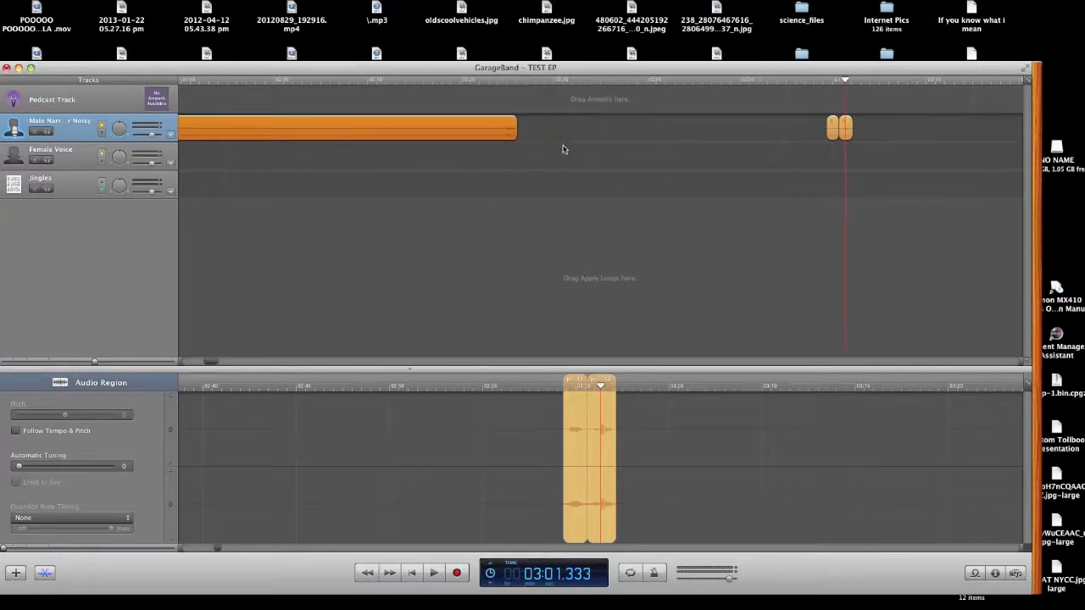
scroll(657, 148, right, 5)
scroll(662, 147, right, 10)
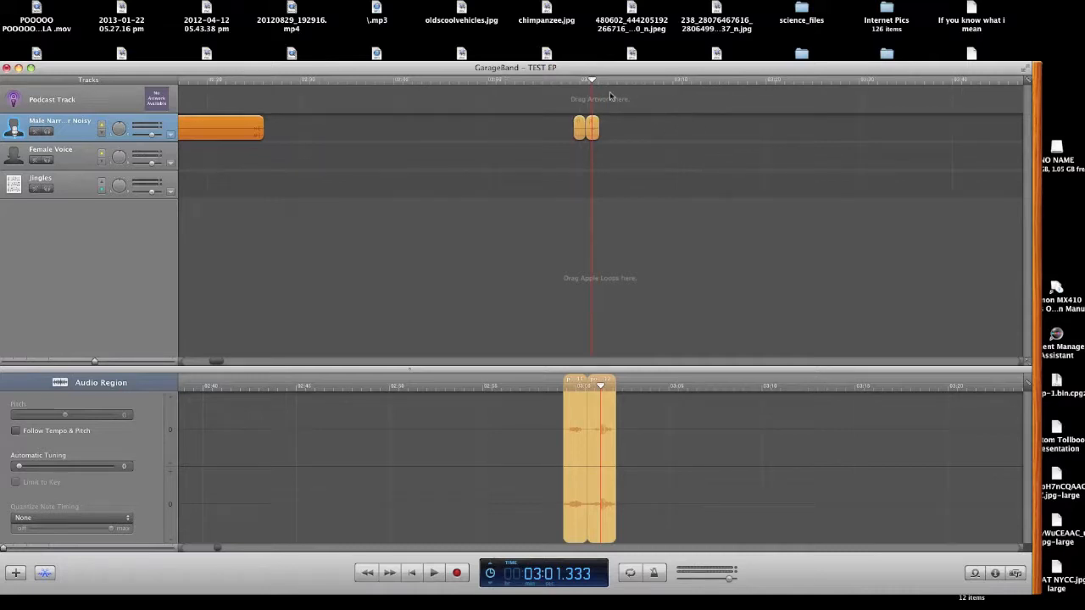
scroll(618, 133, right, 20)
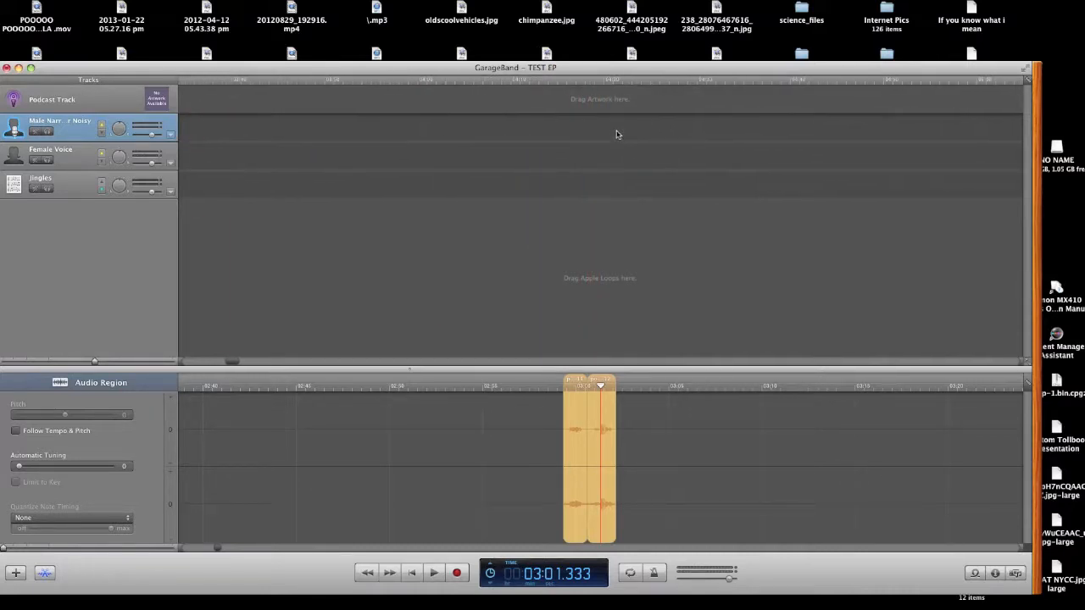
scroll(618, 133, right, 15)
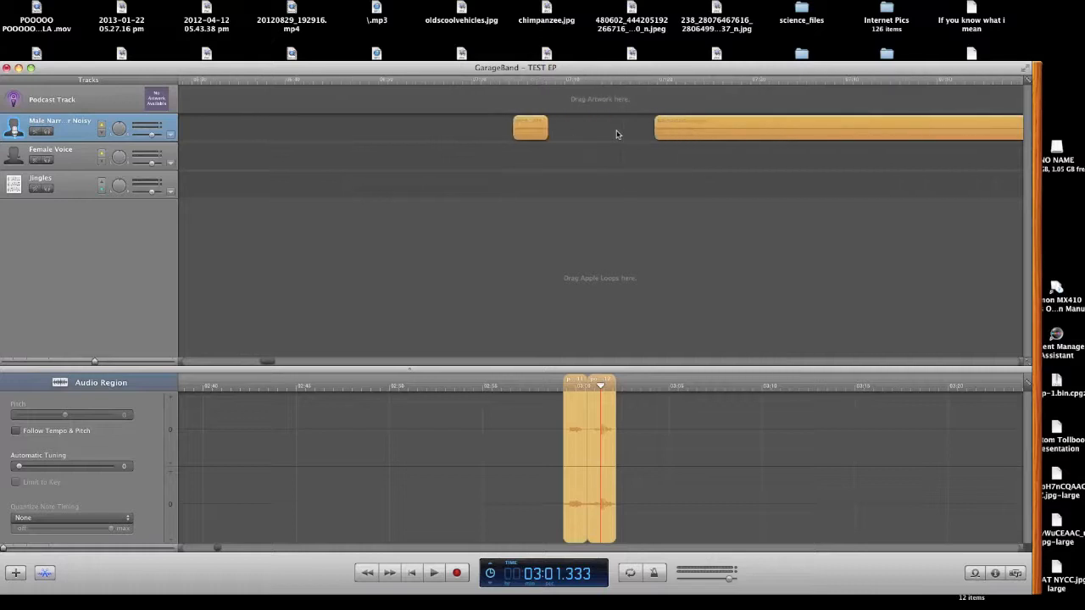
scroll(618, 133, right, 20)
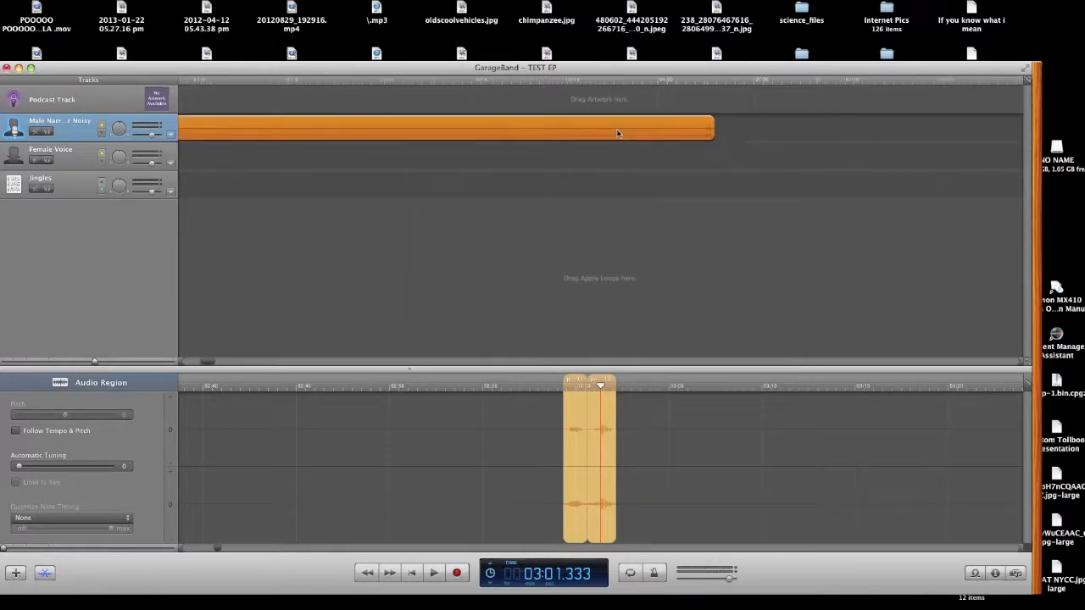
scroll(618, 133, right, 15)
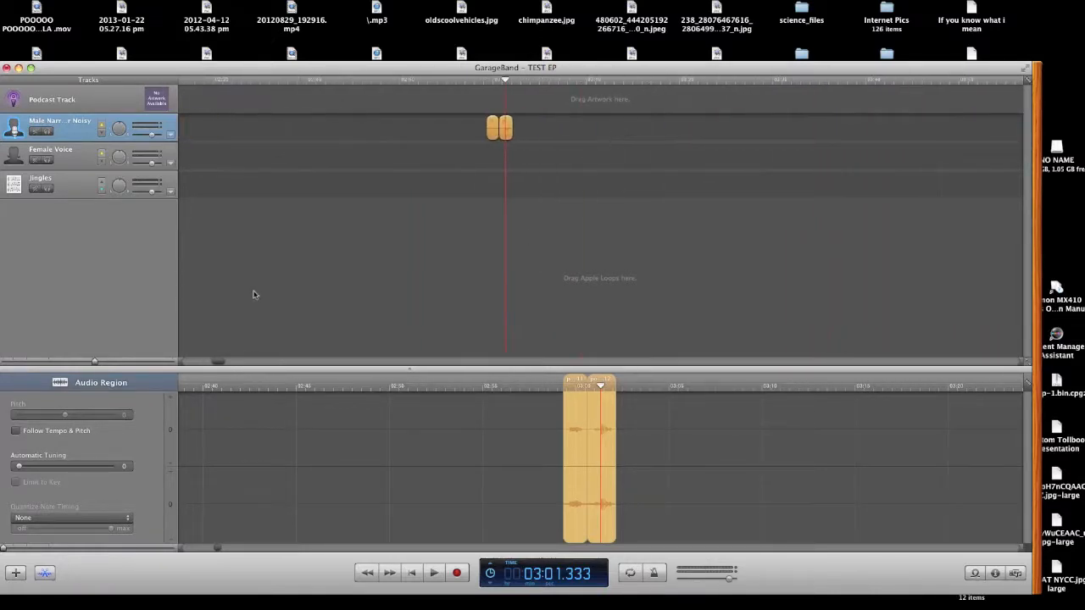
Move the short speech region near 07:08 to directly follow the two pieces near 03:00, and play the sequence back.
click(51, 362)
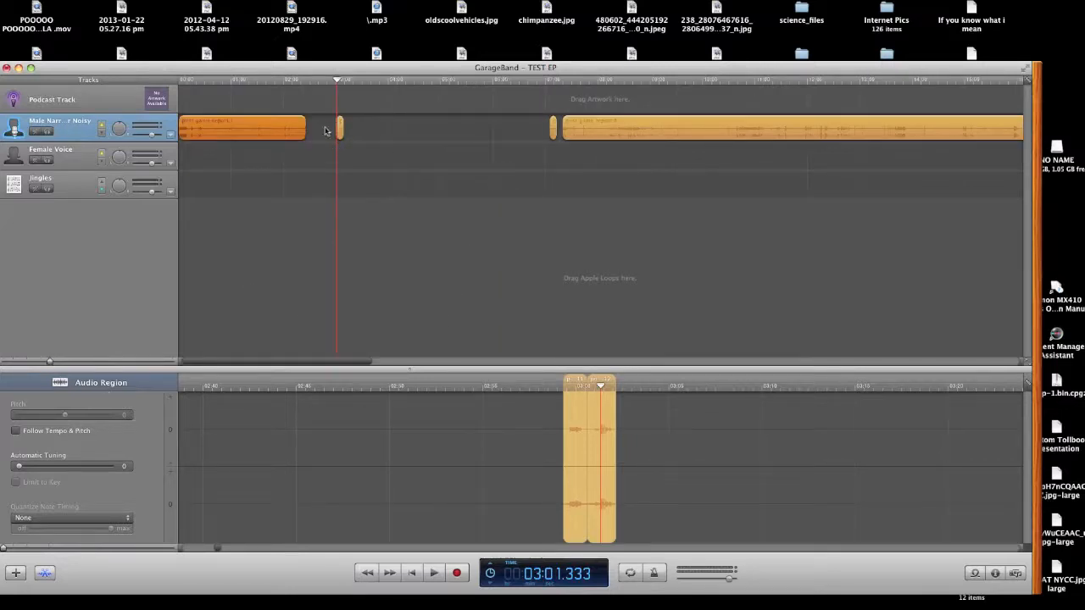
drag(553, 129, 343, 136)
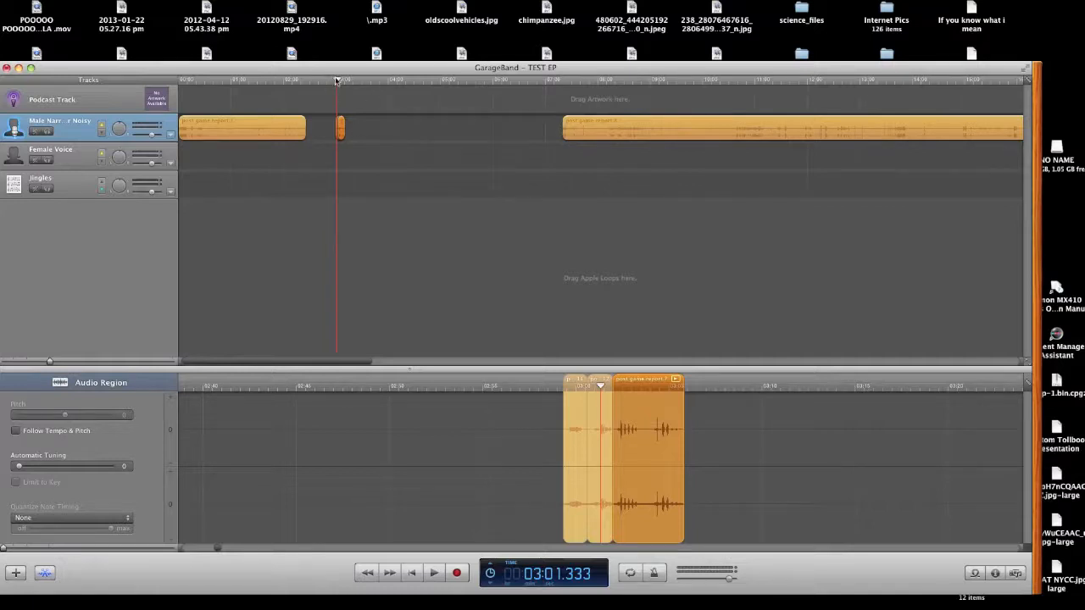
drag(336, 81, 332, 80)
key(space)
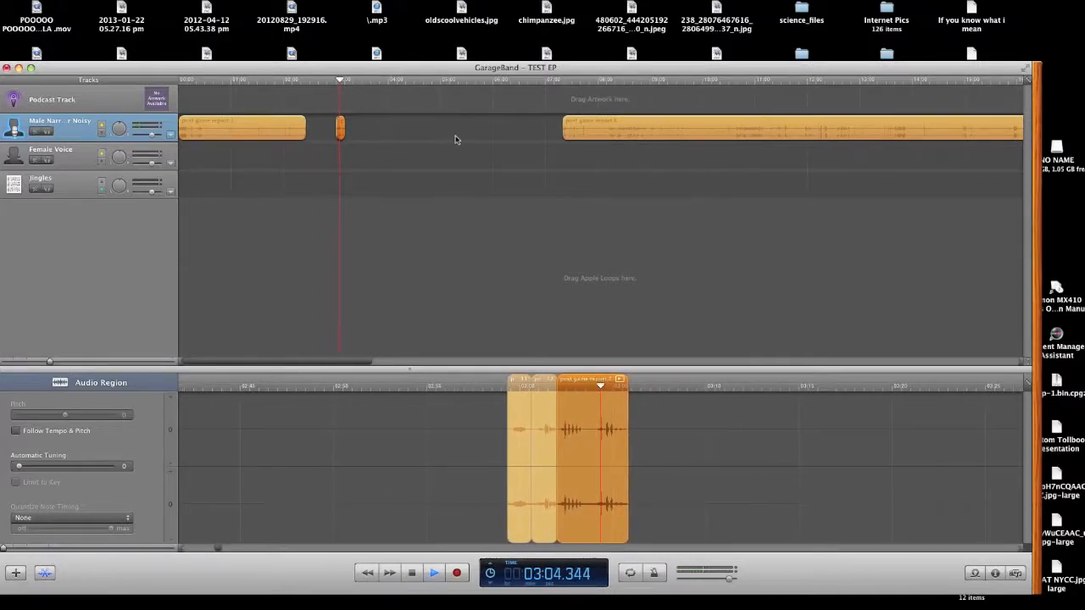
key(space)
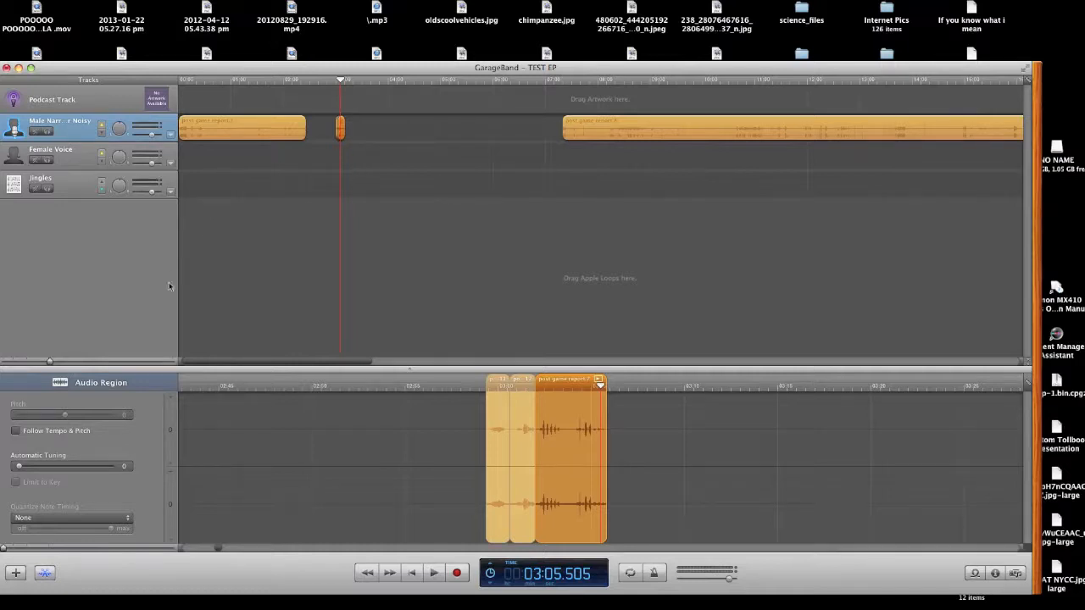
Select the three adjacent speech pieces near 03:00 and join them into one region.
click(109, 361)
scroll(342, 179, left, 5)
scroll(341, 179, right, 6)
drag(442, 120, 284, 158)
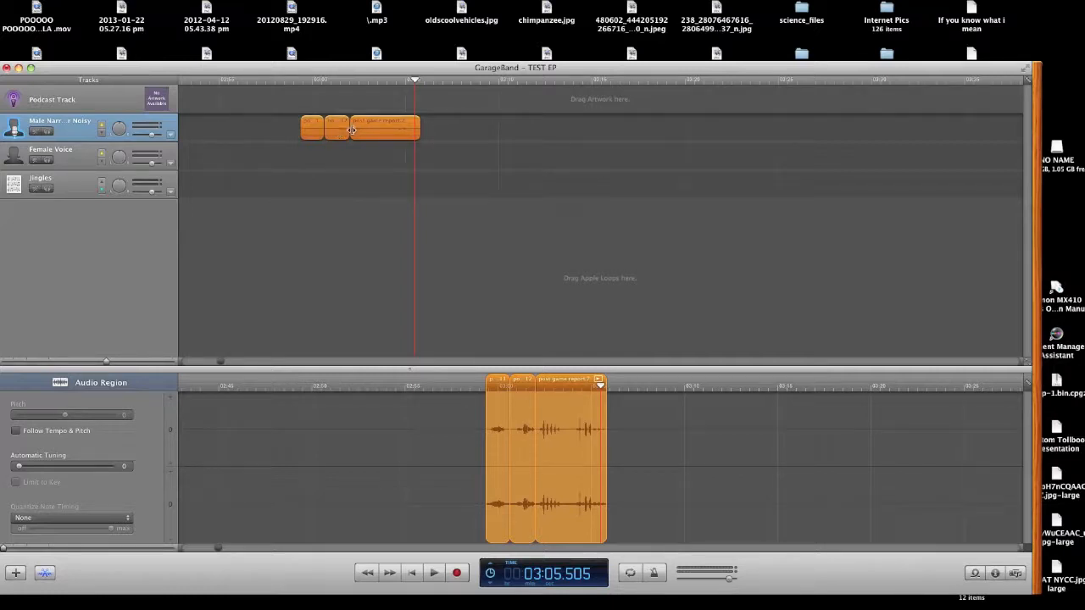
click(110, 0)
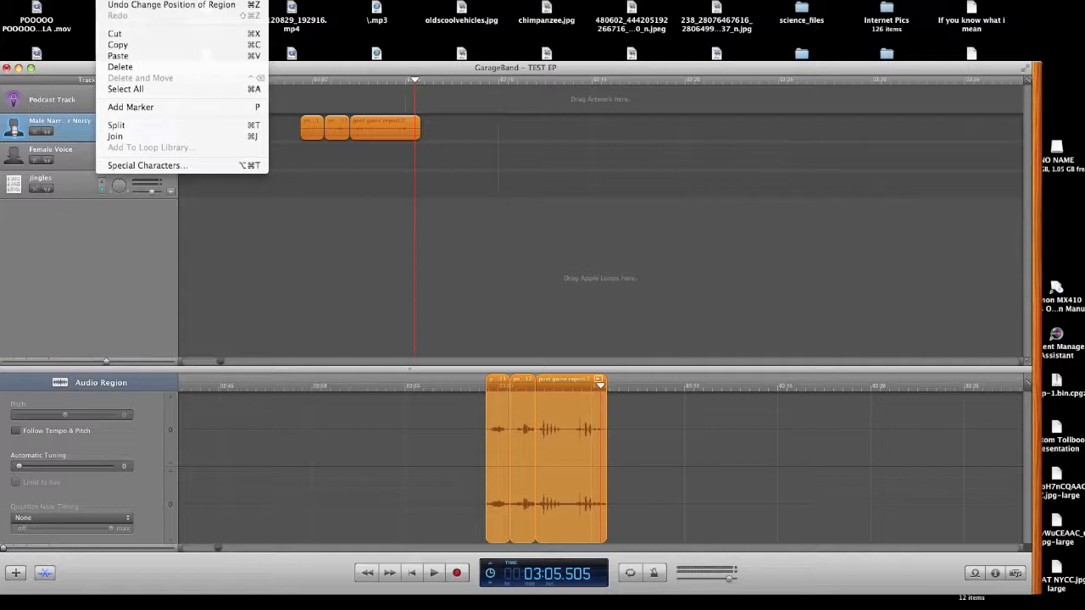
click(171, 136)
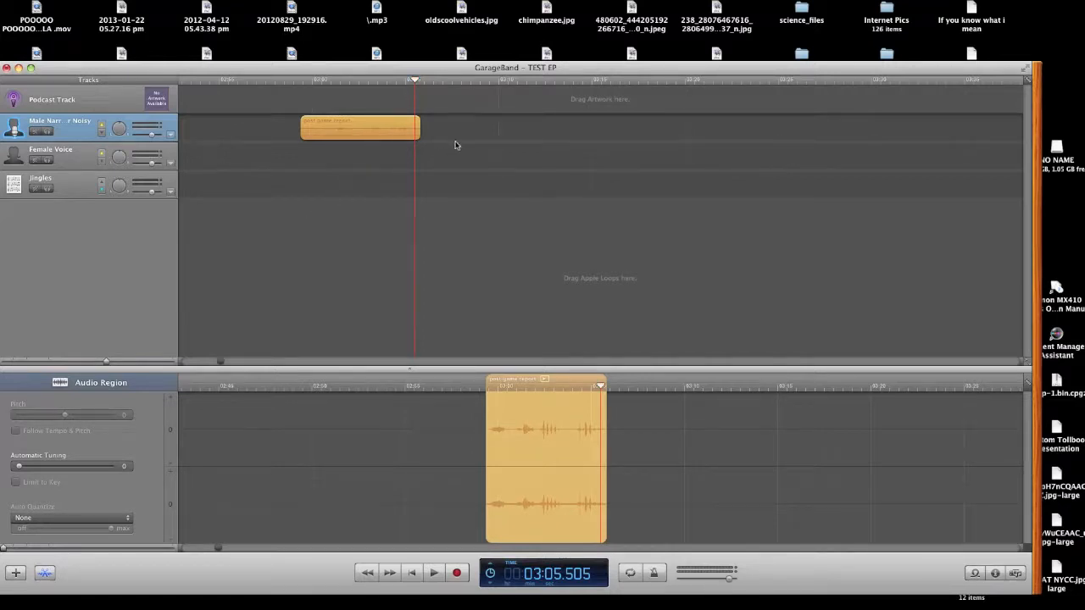
Move the joined speech region from near 03:00 back to the end of the long opening region.
click(386, 150)
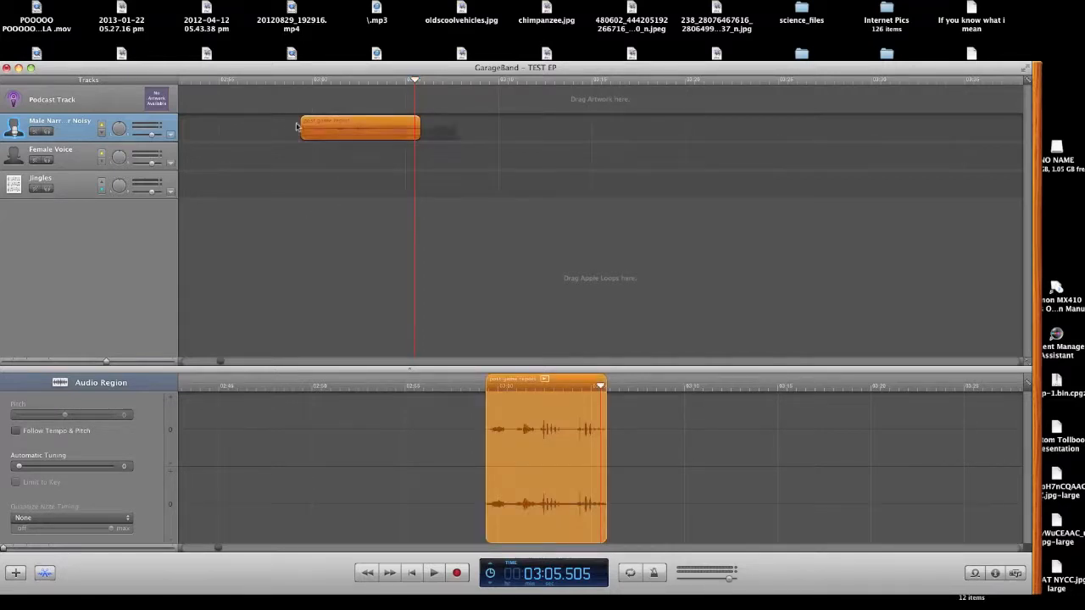
click(402, 80)
mouse_move(403, 81)
mouse_down()
mouse_move(307, 80)
mouse_move(409, 89)
mouse_up()
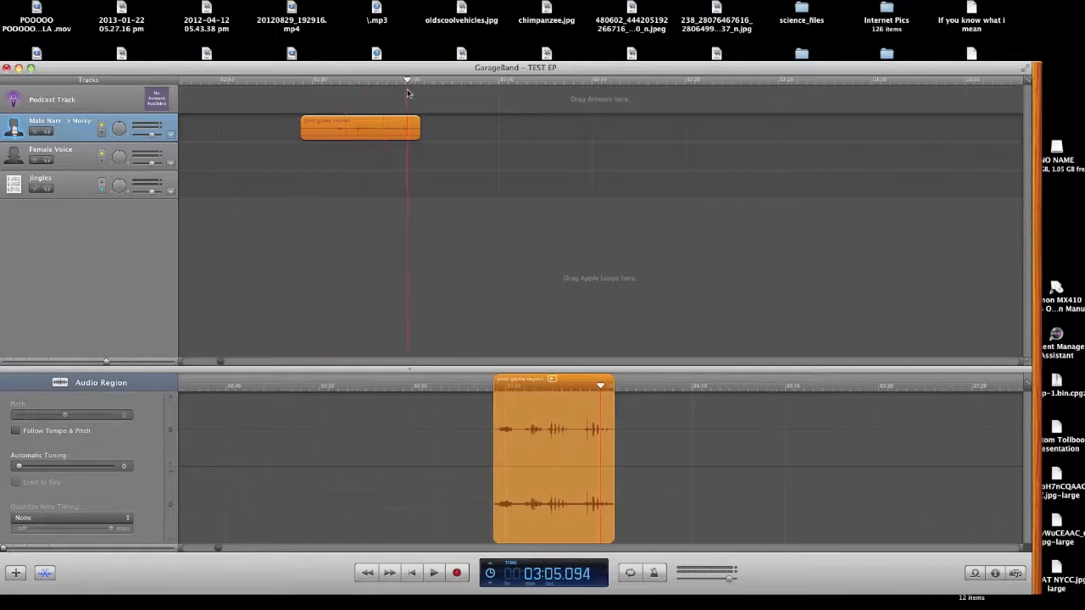
drag(108, 362, 68, 361)
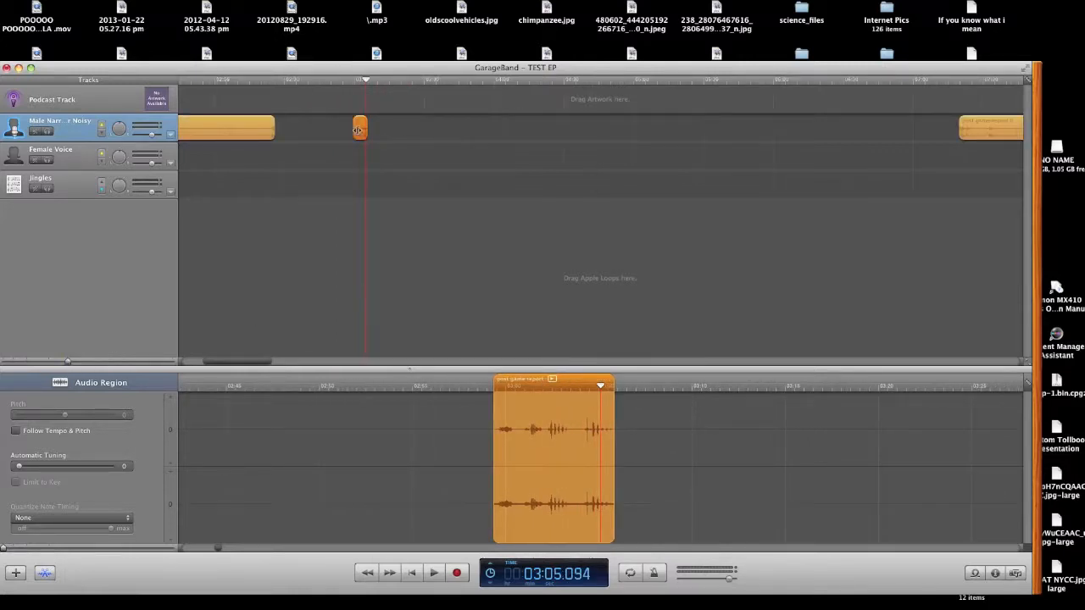
drag(362, 130, 334, 130)
click(271, 81)
click(266, 136)
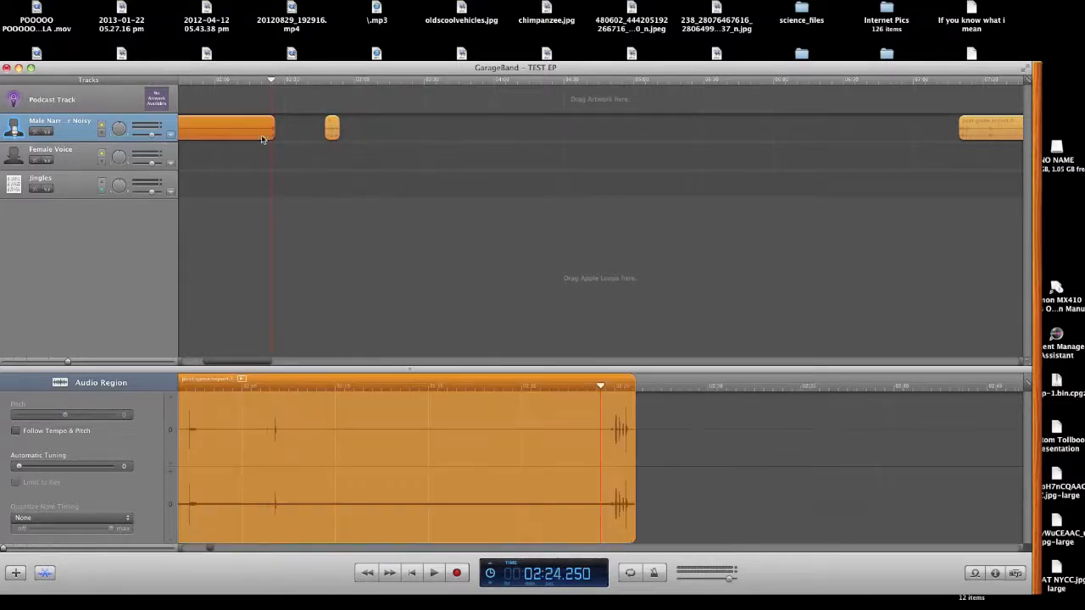
drag(330, 131, 282, 128)
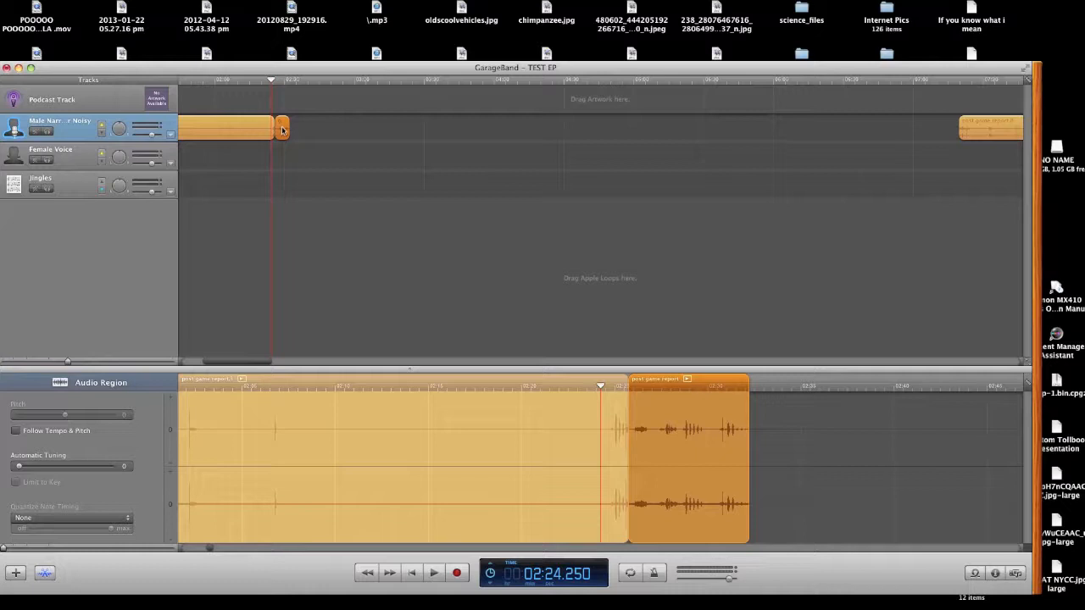
Pull the short region away, extend the opening region's end slightly, and set the short region directly against it.
drag(283, 129, 285, 129)
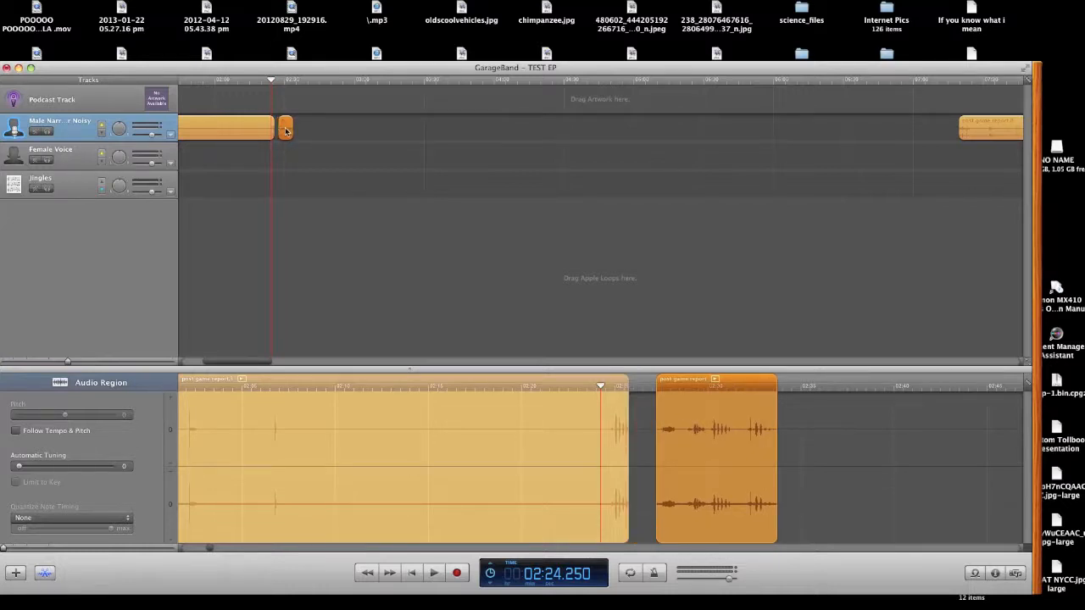
drag(286, 129, 288, 128)
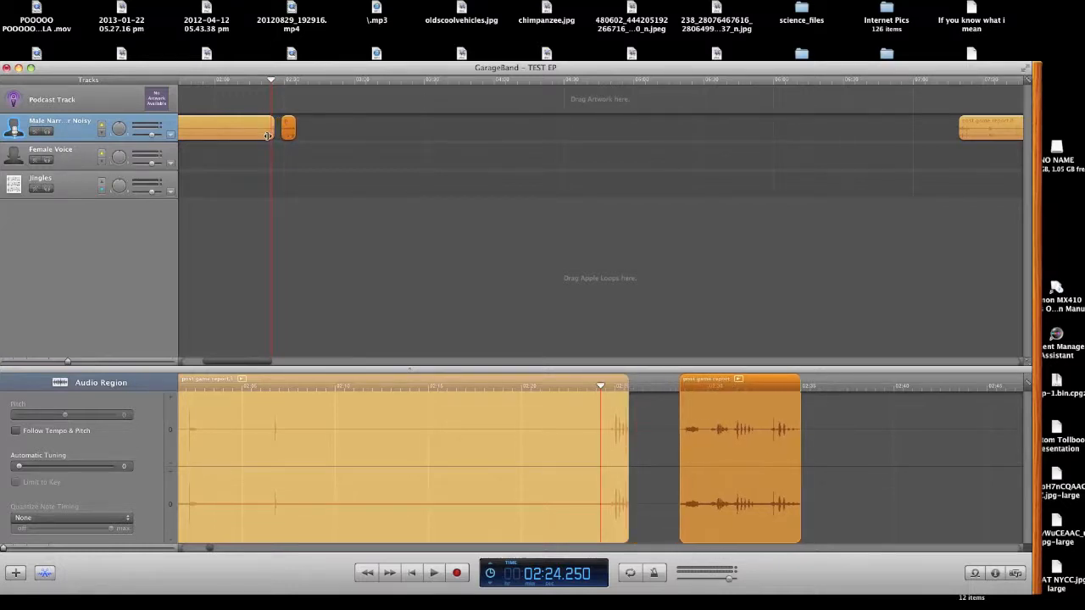
click(246, 133)
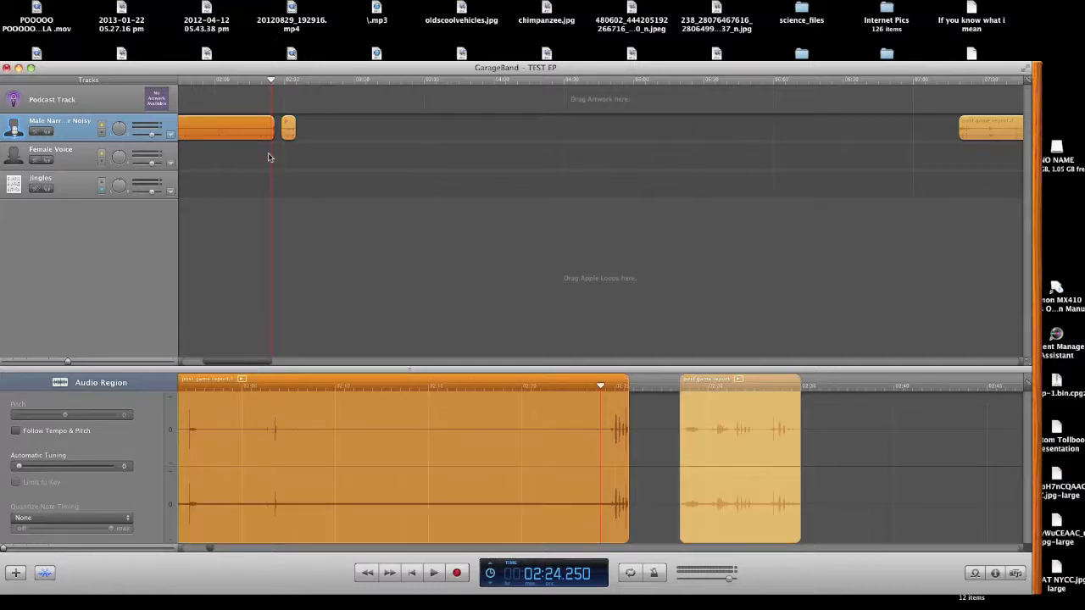
click(293, 121)
key(super+e)
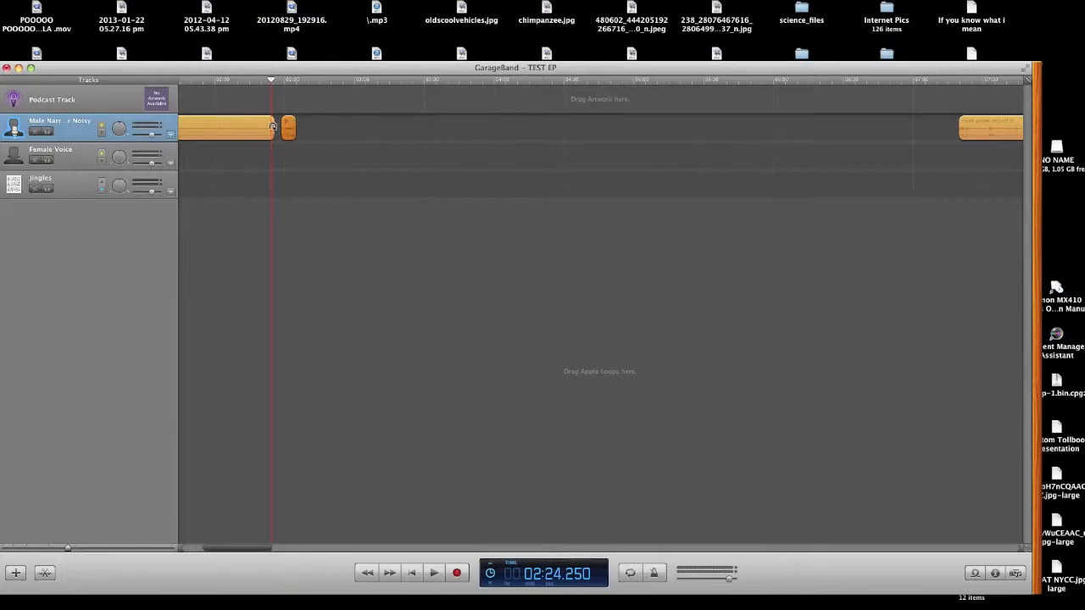
click(267, 130)
key(super+e)
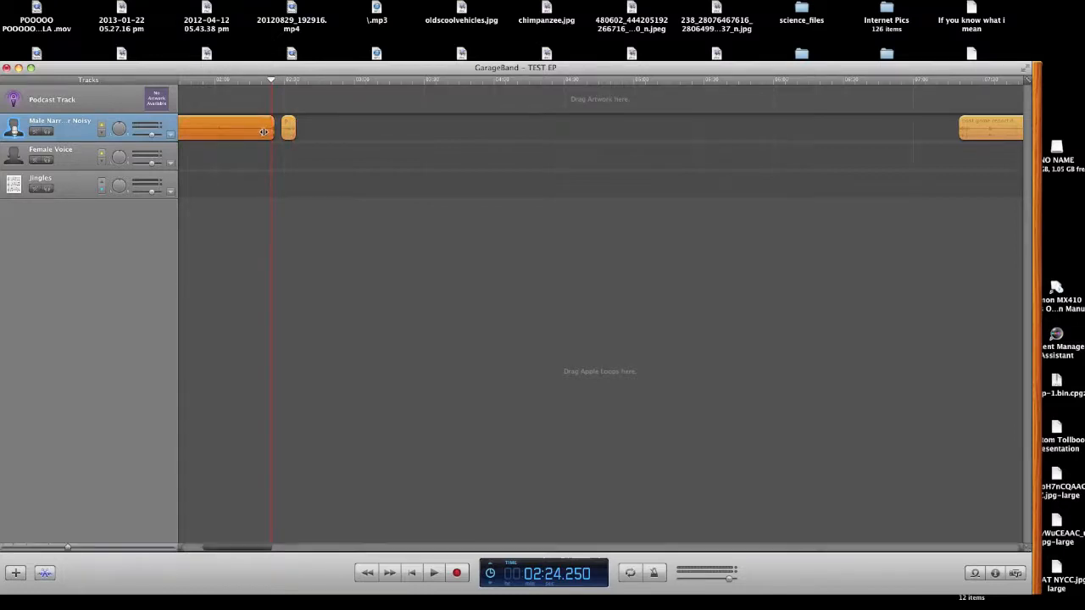
drag(266, 130, 271, 129)
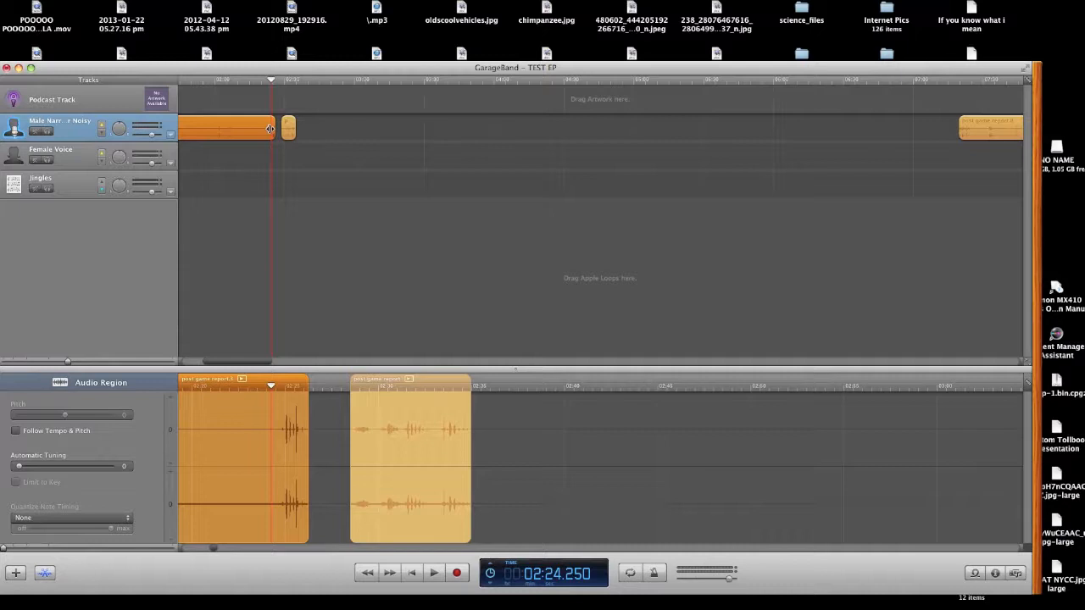
drag(288, 129, 284, 131)
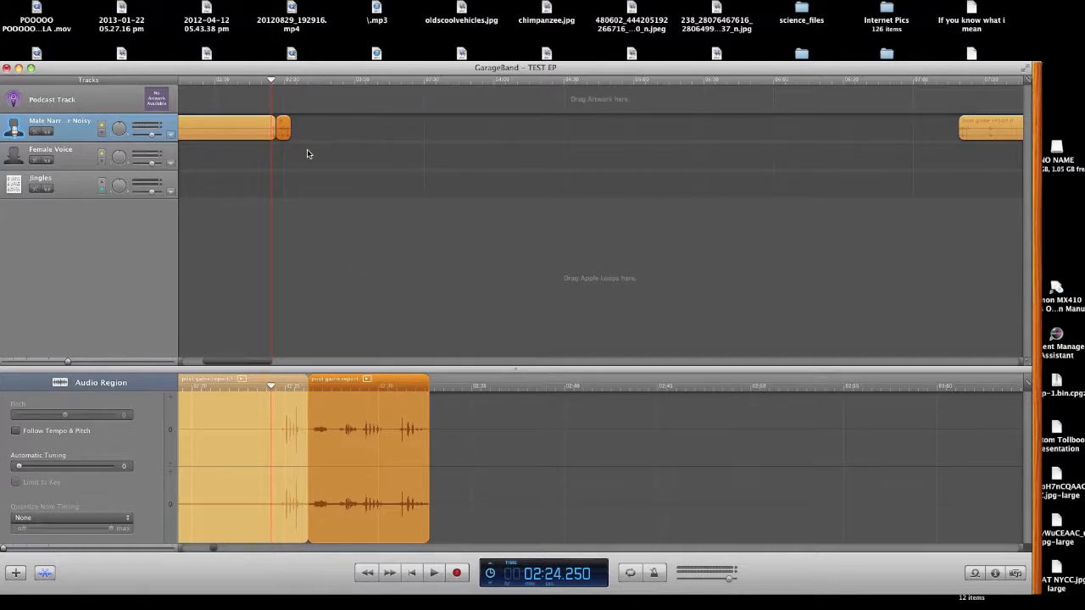
Select the long opening region and the short one after it, and join them into one region.
scroll(312, 152, left, 4)
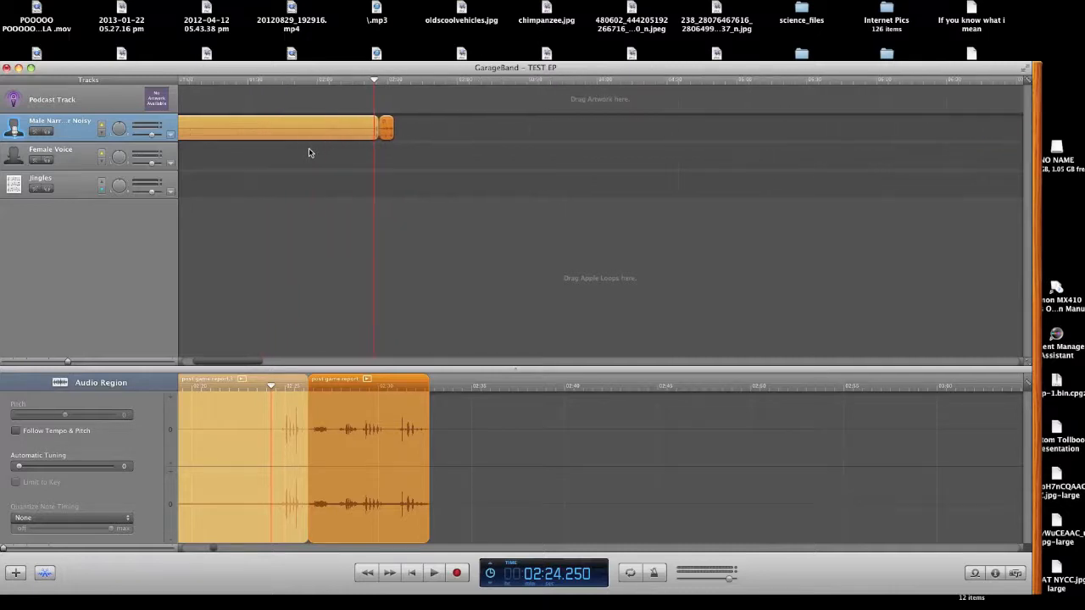
drag(413, 147, 231, 105)
scroll(288, 128, left, 5)
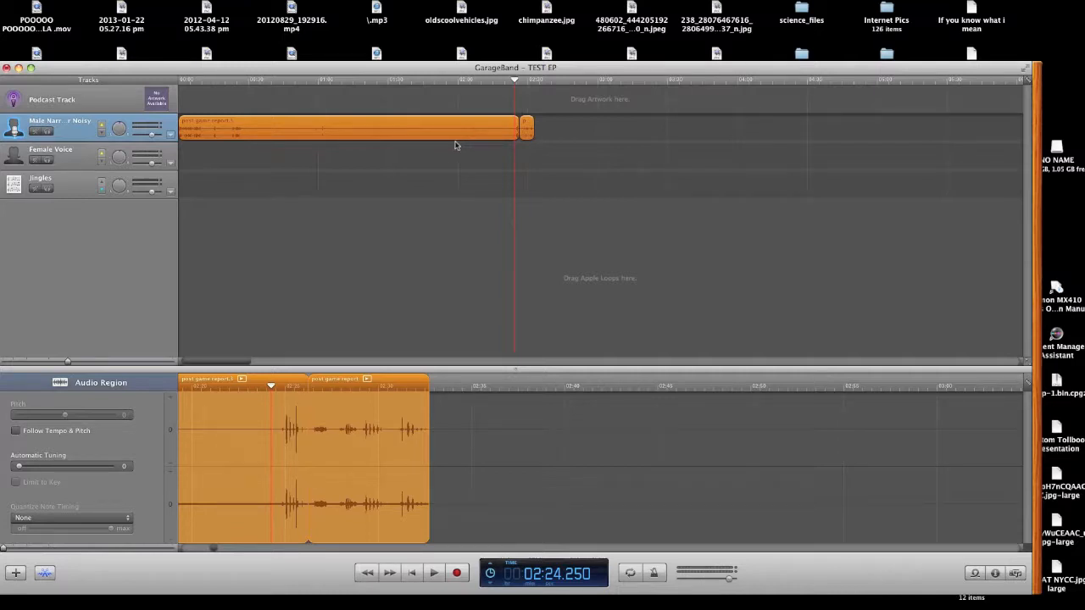
key(super+j)
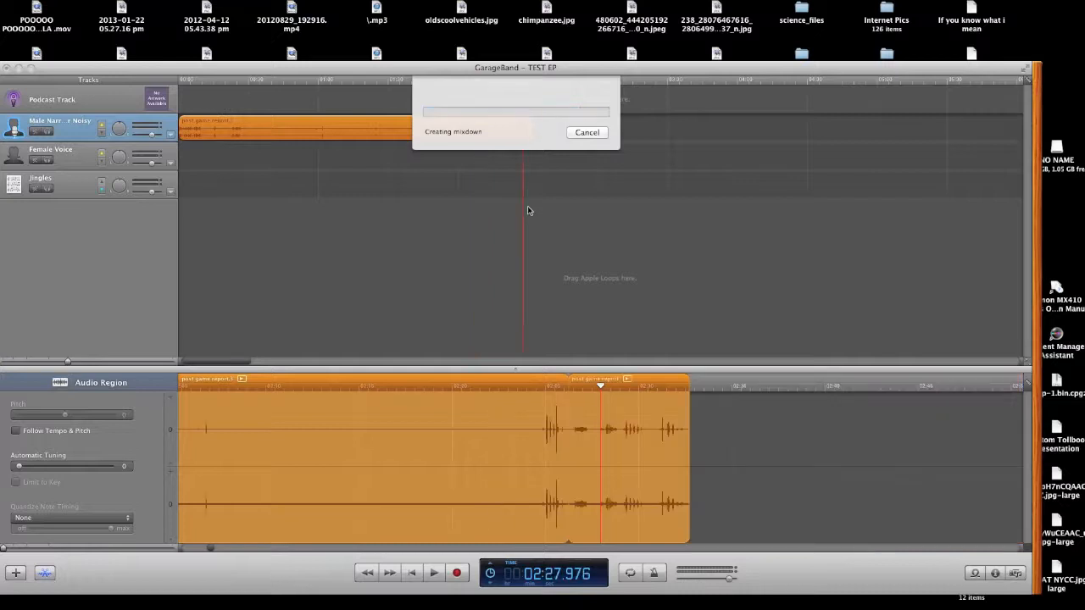
click(390, 129)
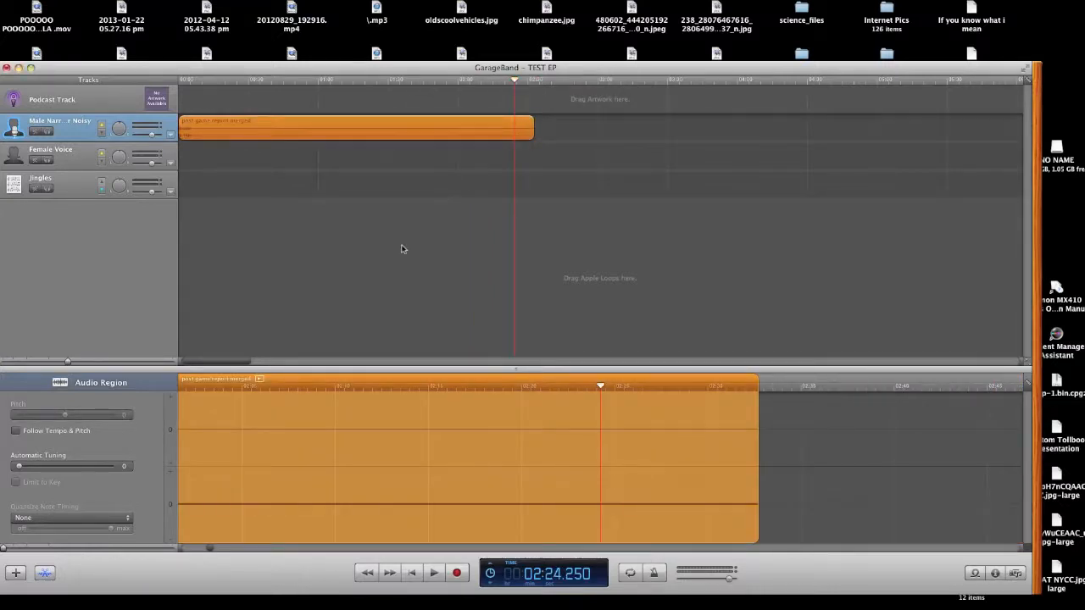
Try to move the large following region back so it overlaps the second half of the merged region.
key(ctrl+Left)
key(ctrl+Left)
drag(407, 135, 345, 137)
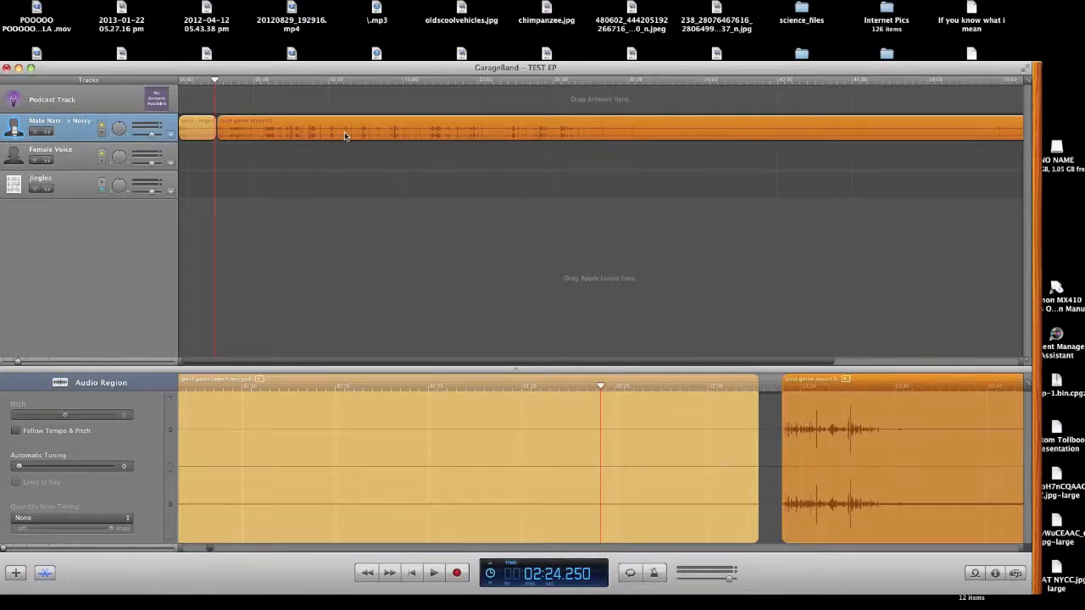
drag(345, 137, 200, 127)
click(196, 81)
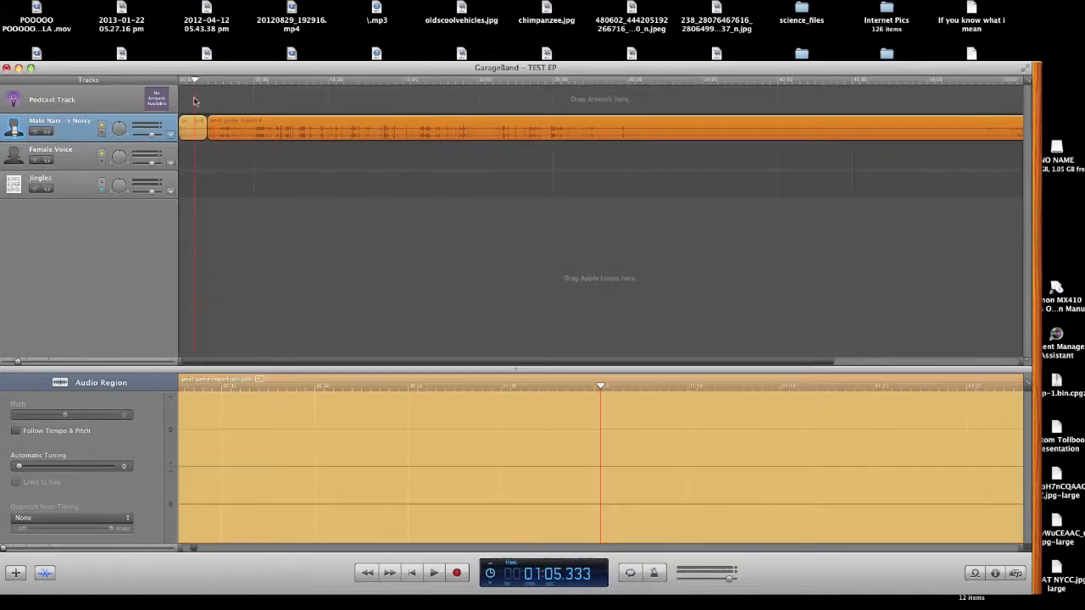
click(76, 362)
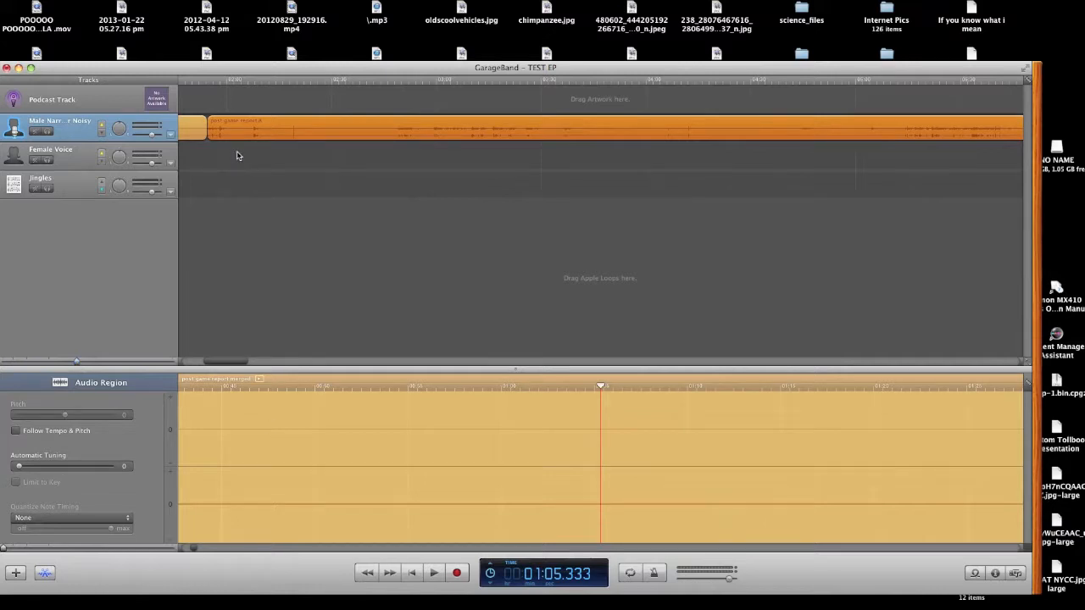
scroll(237, 156, left, 5)
click(390, 82)
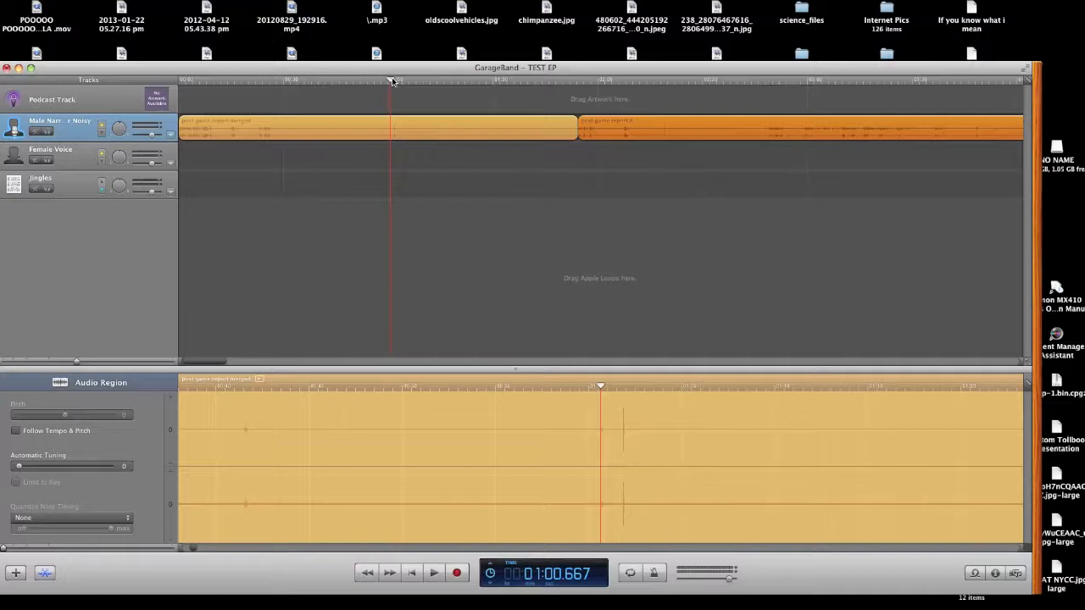
drag(392, 82, 479, 107)
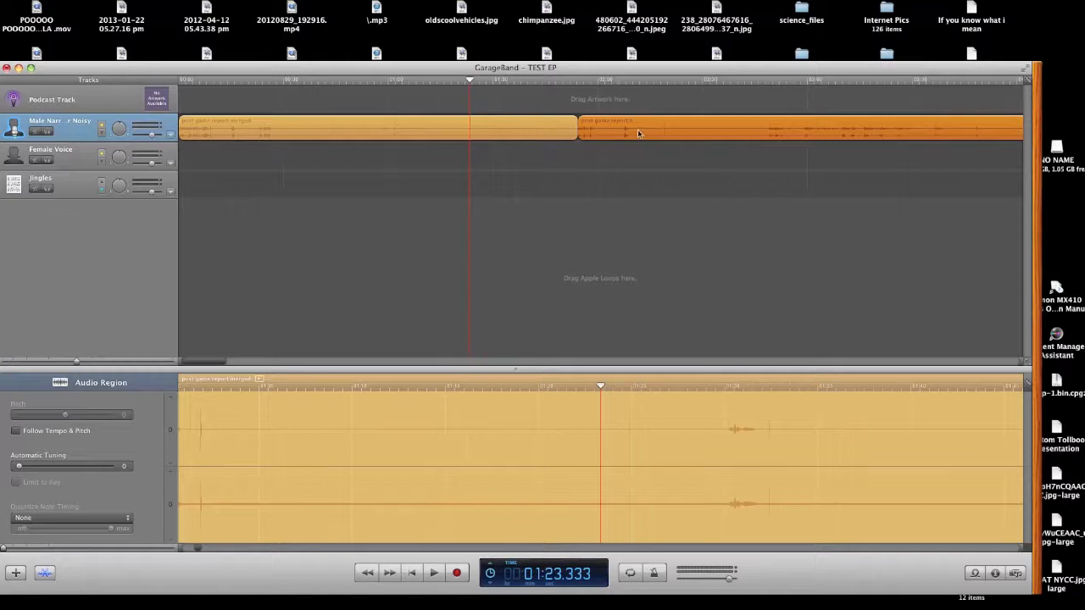
Move the large region further over the merged one, and undo its overlapping moves.
drag(651, 136, 323, 127)
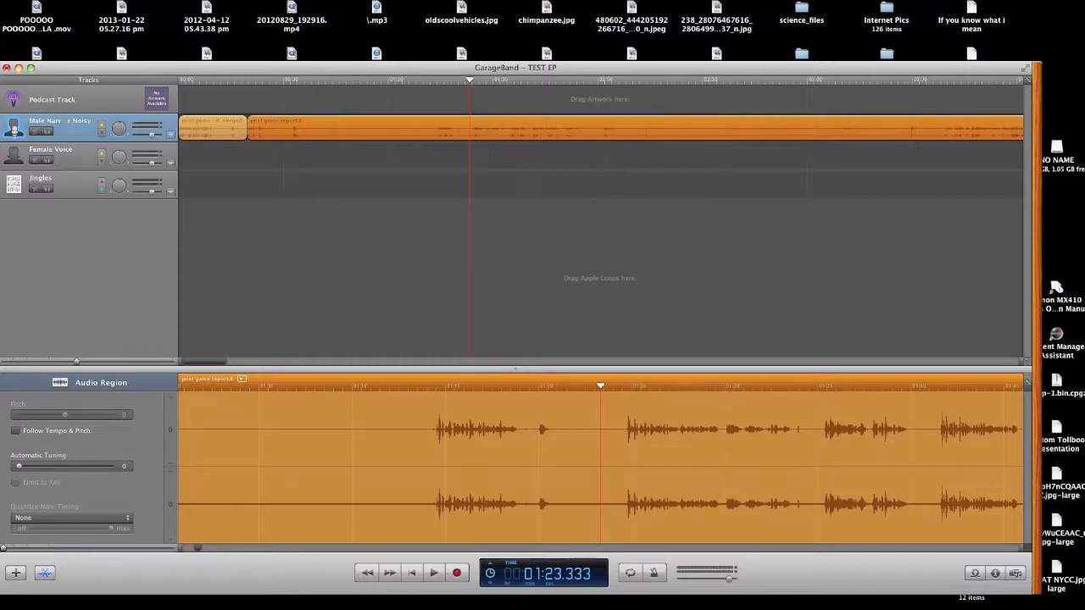
click(111, 0)
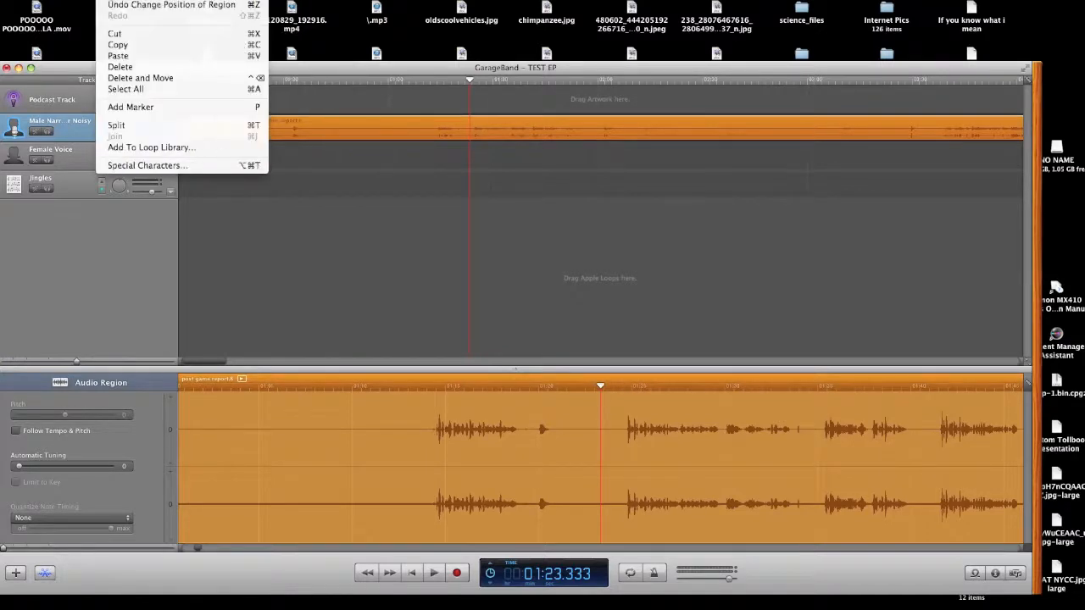
click(121, 9)
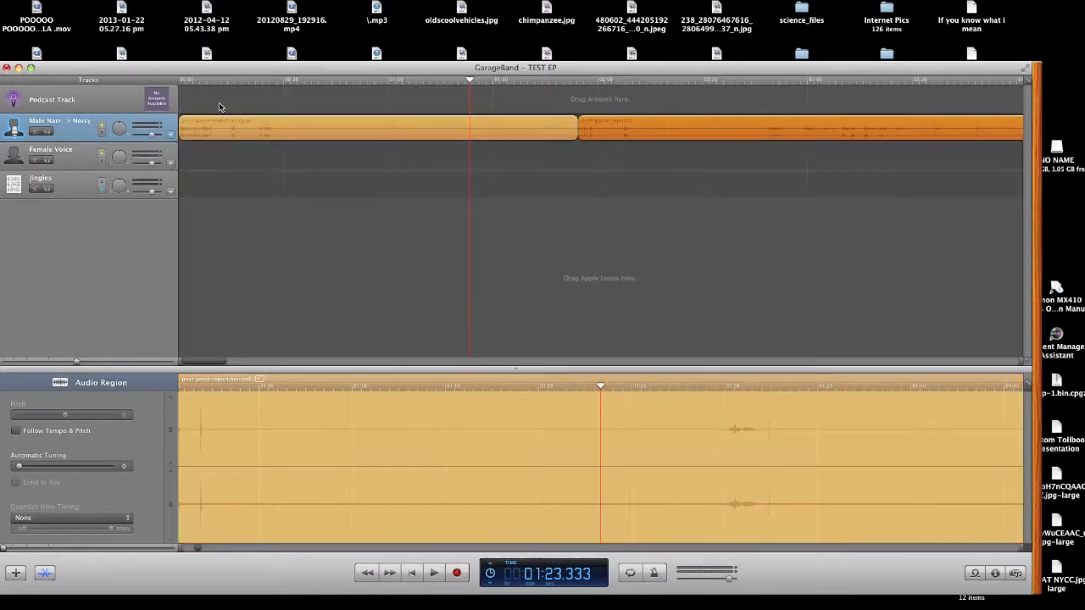
key(super+z)
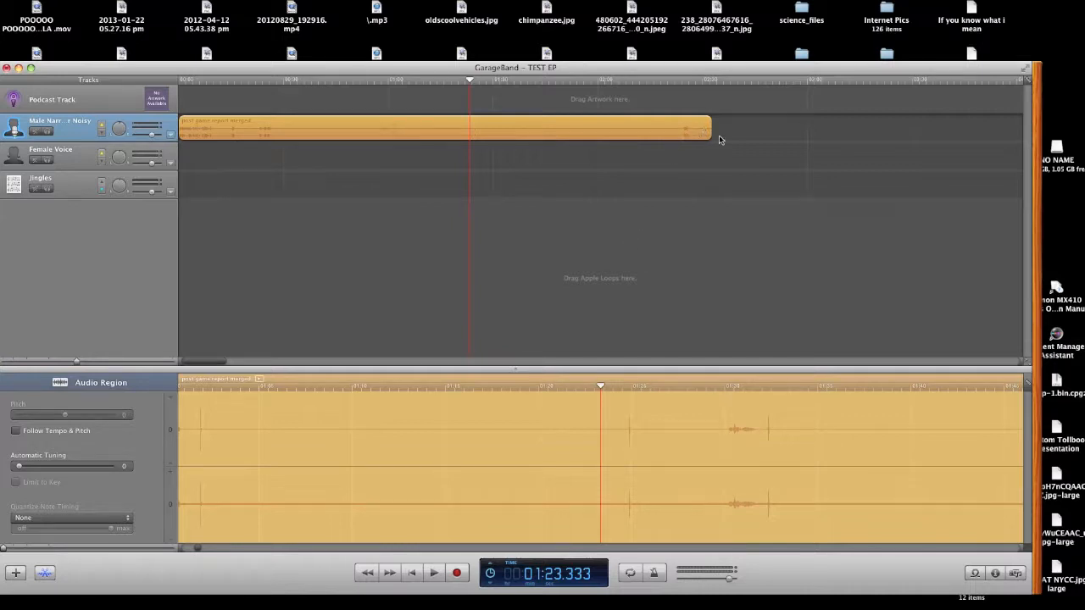
Move the large following region back to start just after the merged region's end, without overlapping it.
click(683, 82)
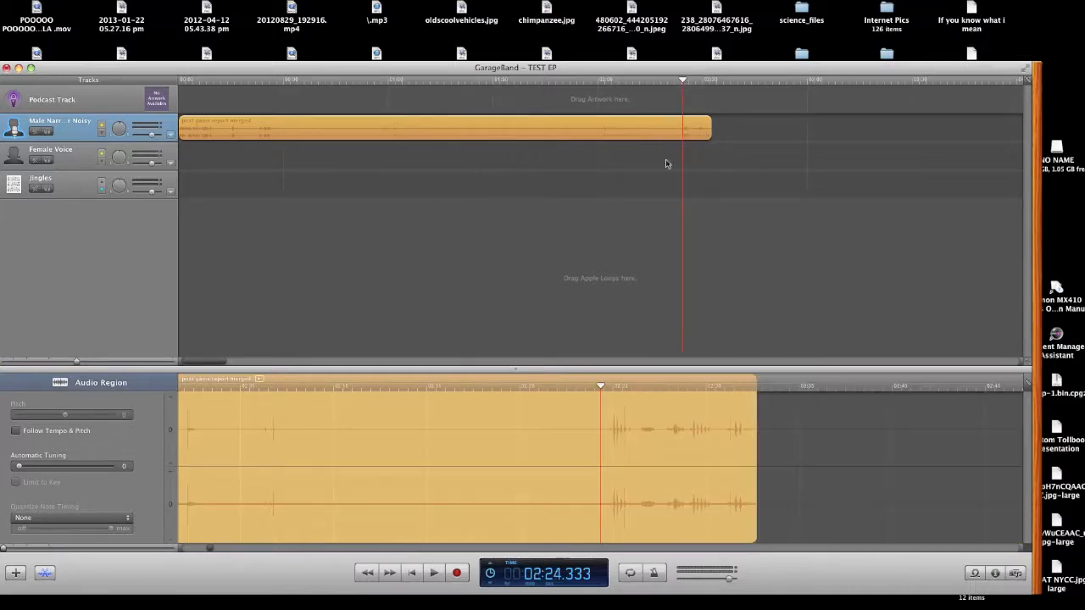
click(698, 133)
scroll(613, 196, right, 3)
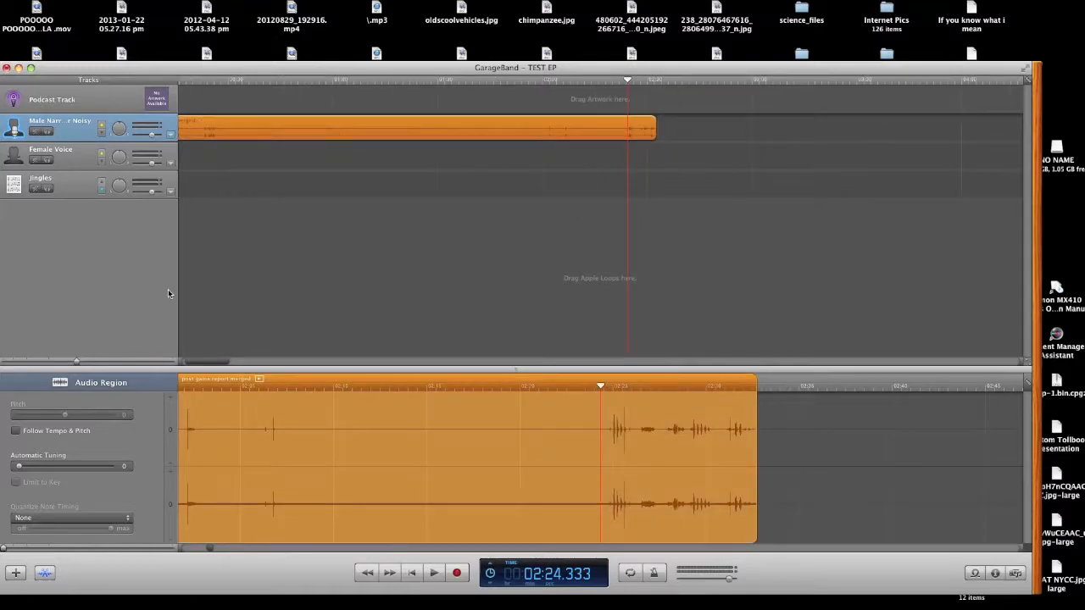
click(31, 363)
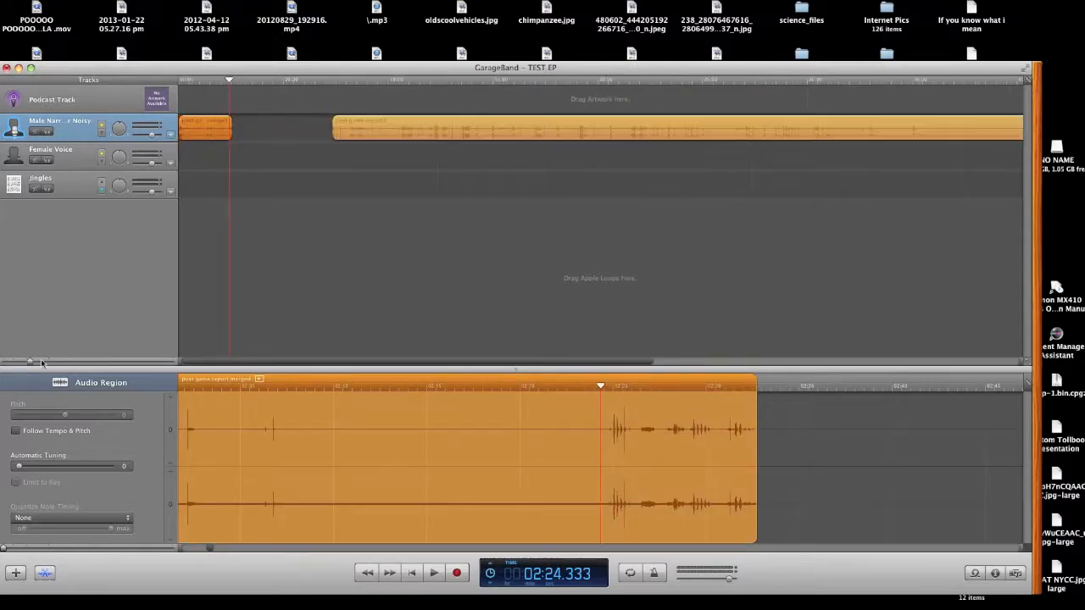
drag(393, 137, 291, 140)
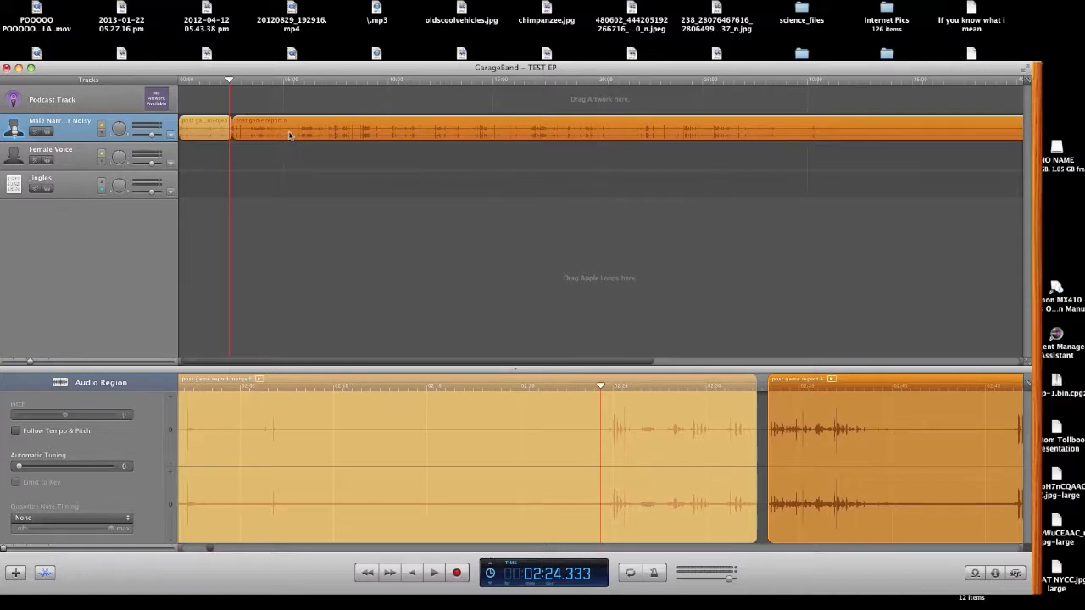
Play the large region from 05:05 and split it in the silence at 05:11.312.
click(286, 82)
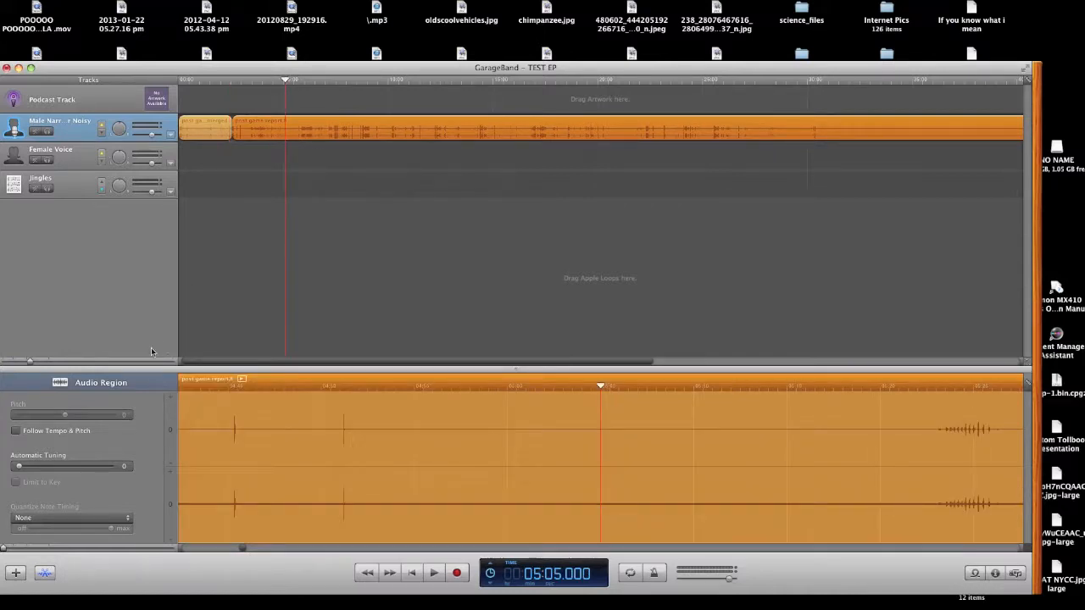
click(107, 361)
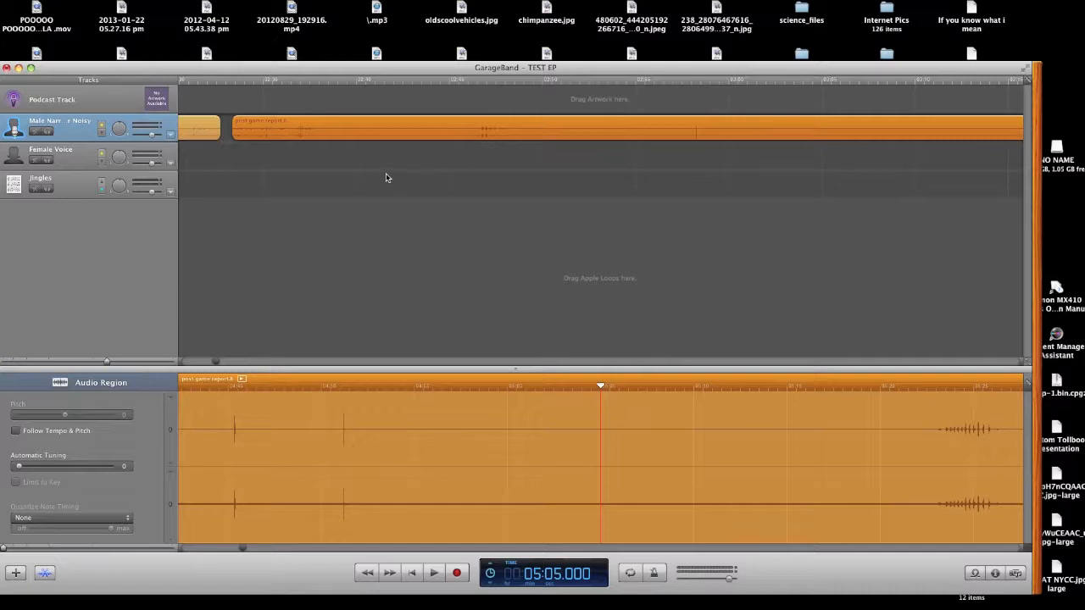
key(space)
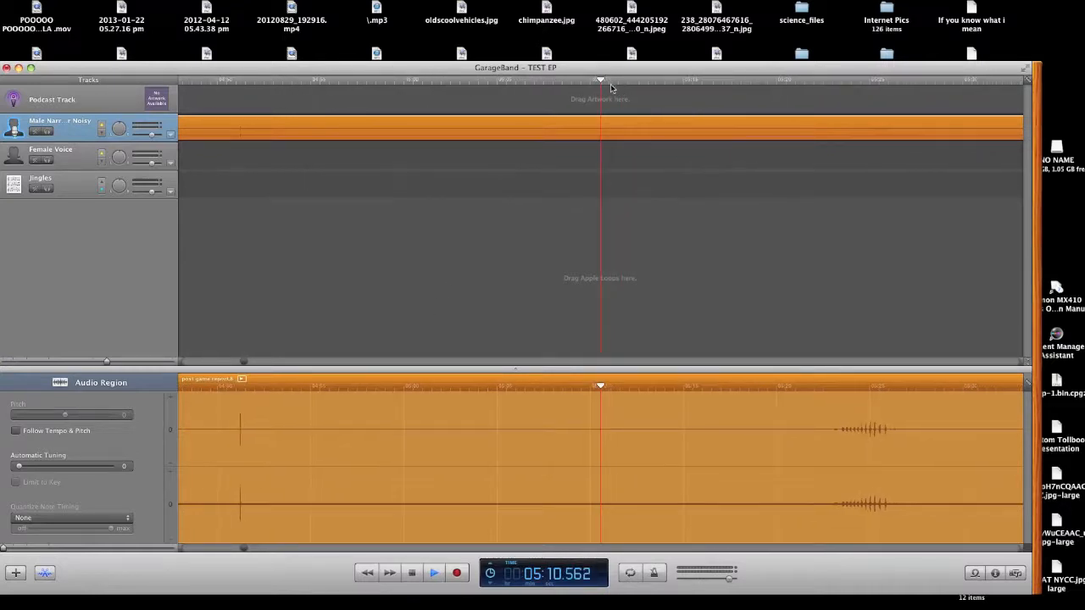
key(space)
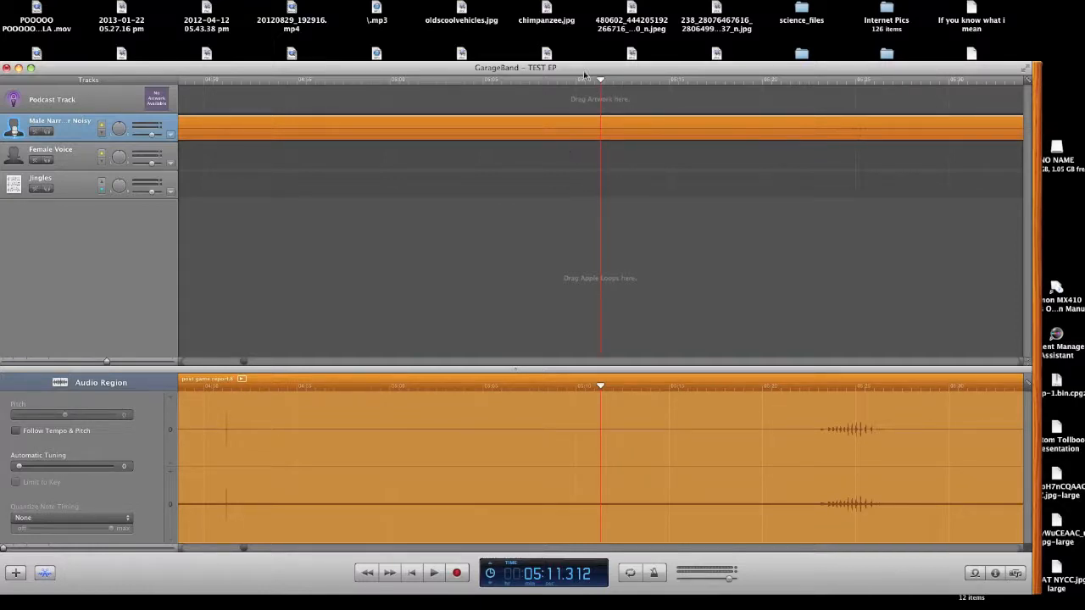
click(133, 4)
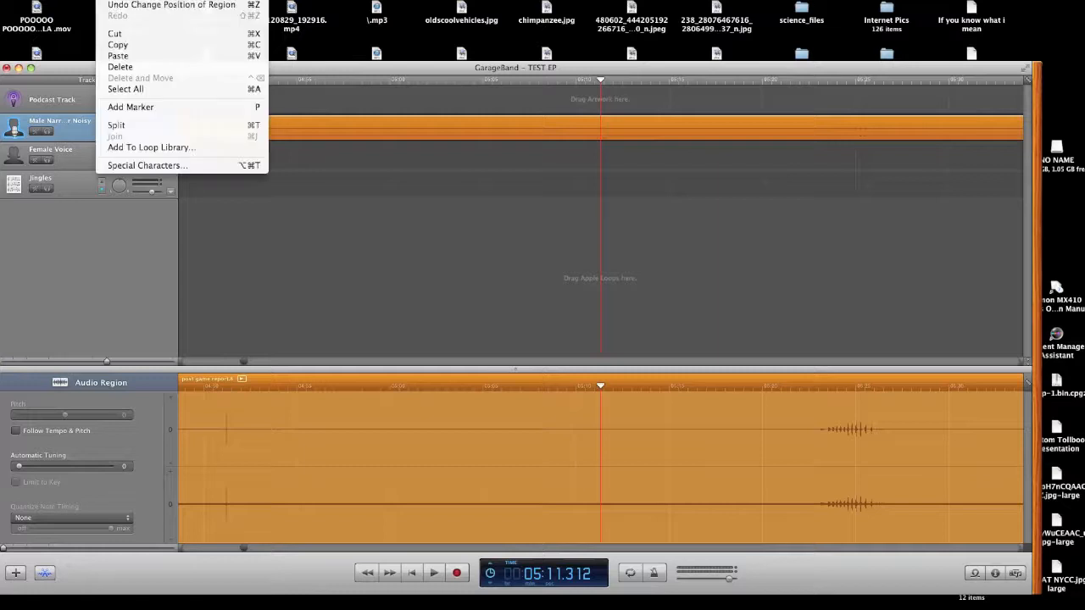
click(156, 125)
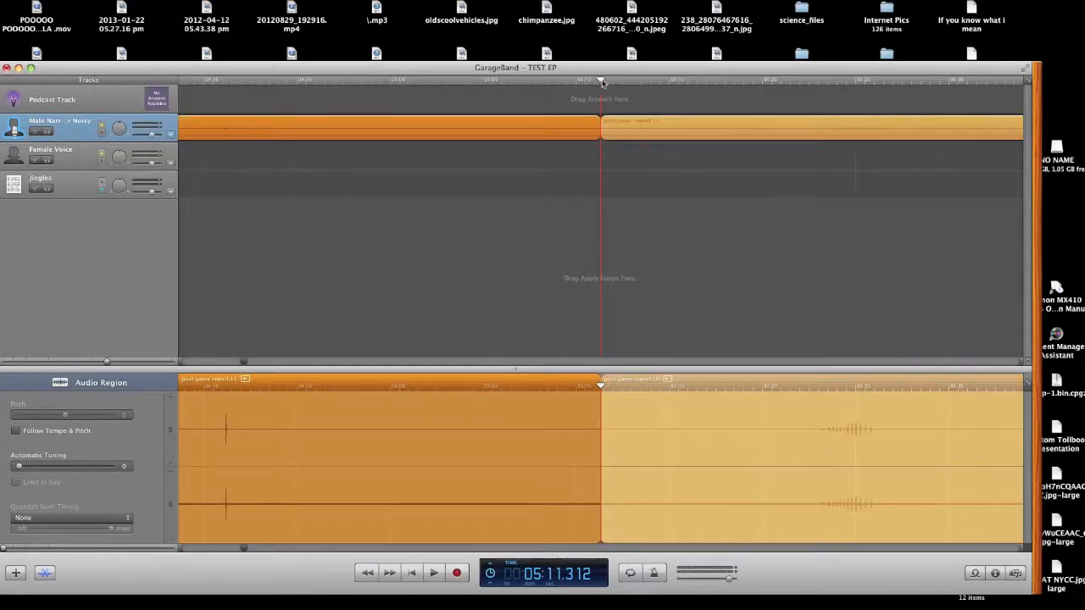
Trim the silence on both sides of the 05:11.312 split, ending the earlier region before 04:50.656 and starting the later one at 05:22.812.
drag(600, 81, 216, 94)
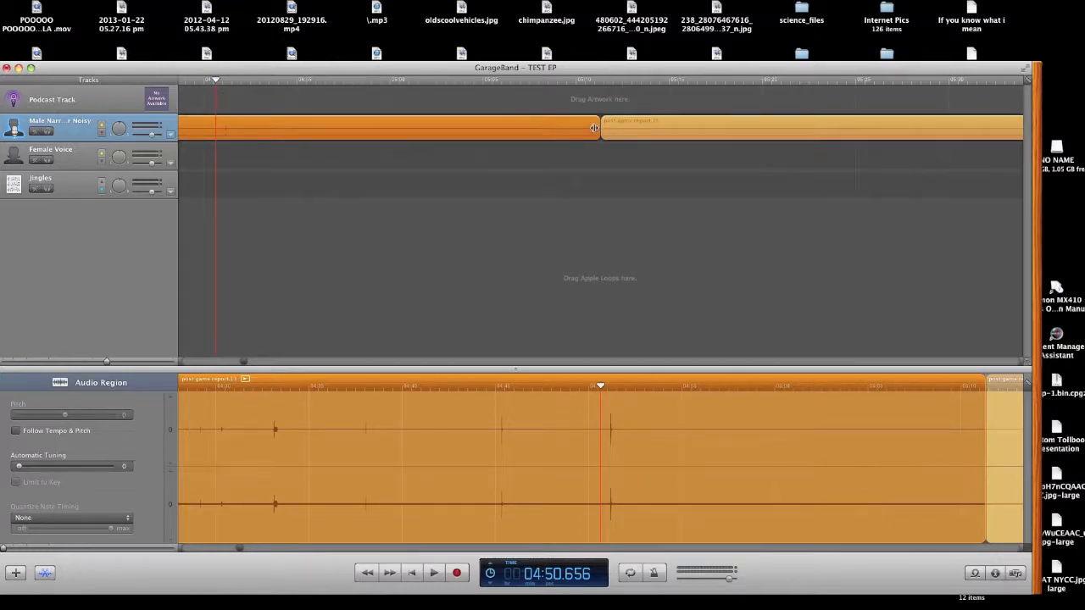
drag(595, 129, 625, 130)
scroll(643, 169, left, 10)
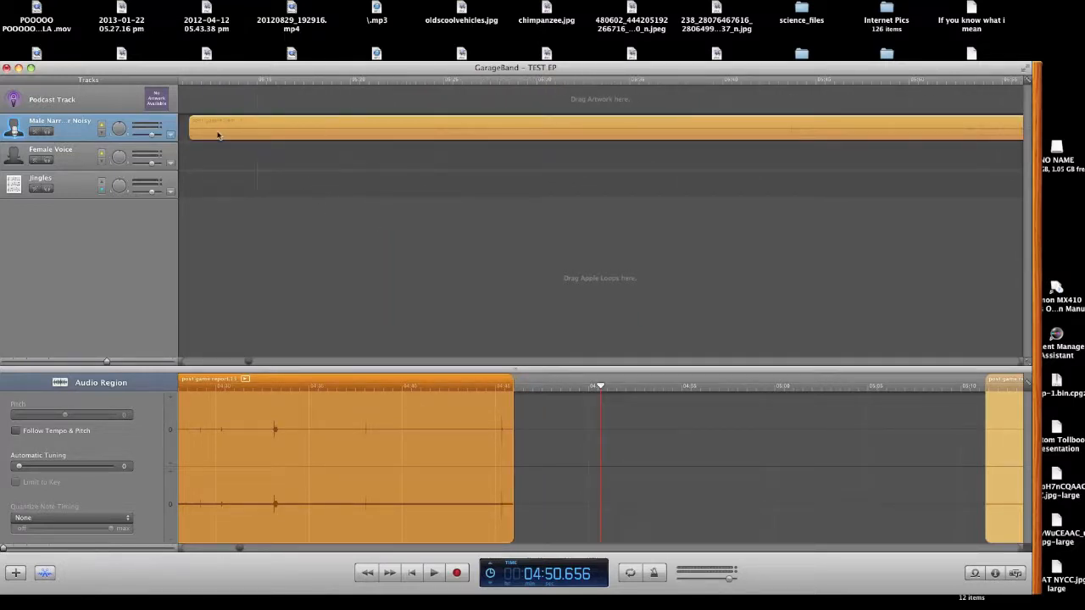
drag(192, 133, 383, 138)
click(434, 83)
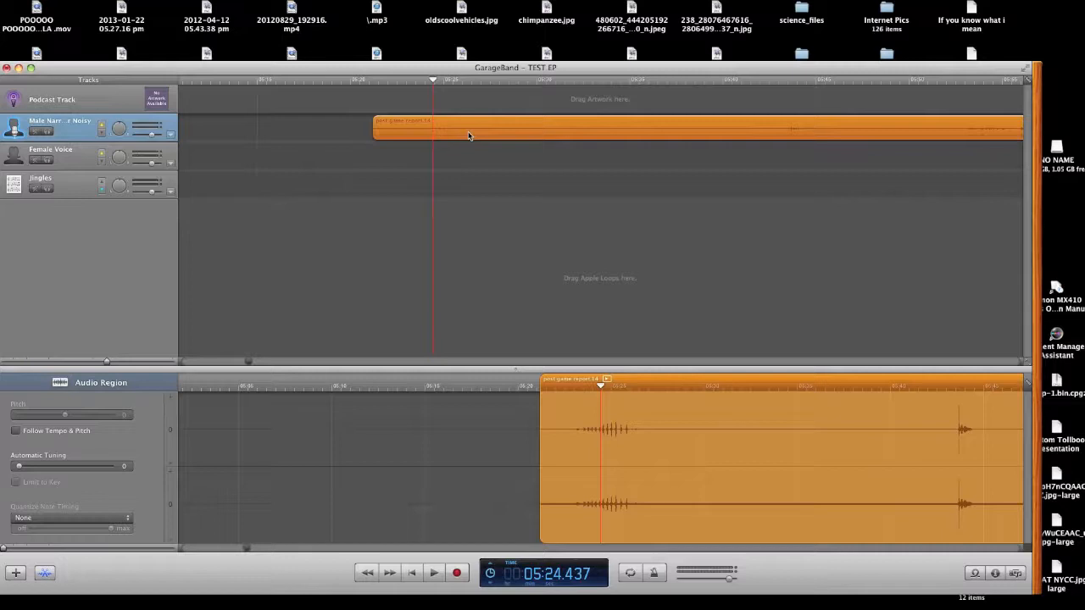
drag(432, 83, 404, 85)
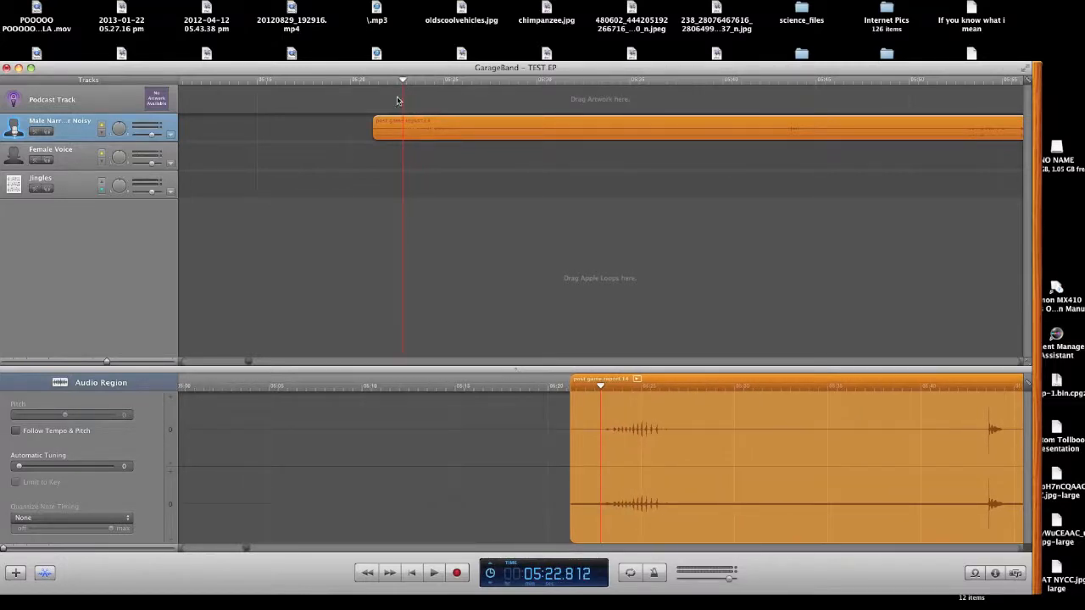
drag(375, 127, 407, 132)
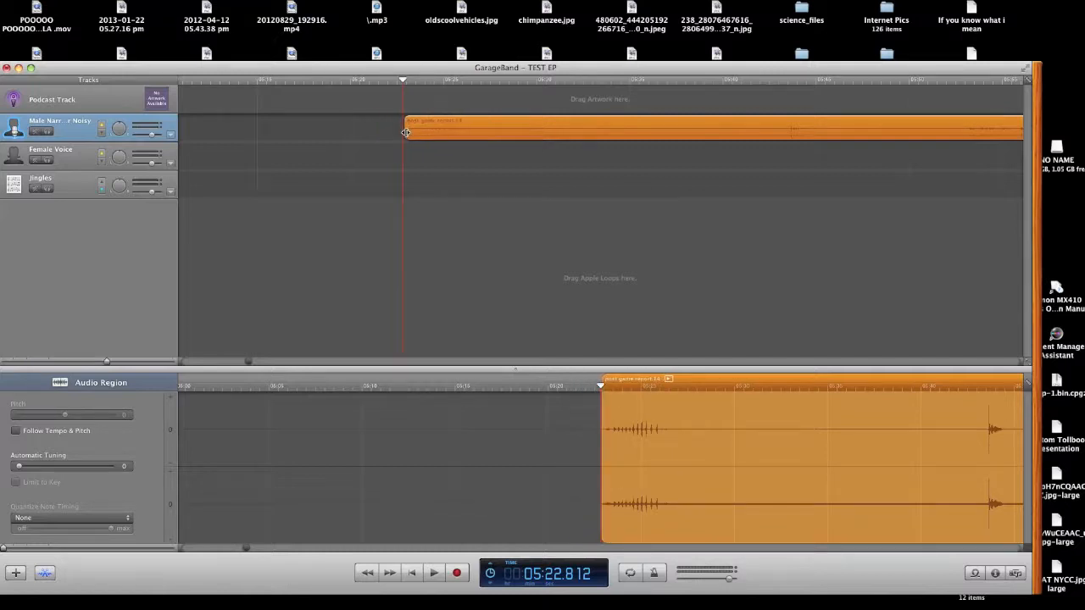
Split the later region at 05:26.312 and trim the silence off the second piece so its speech directly follows the first.
click(465, 81)
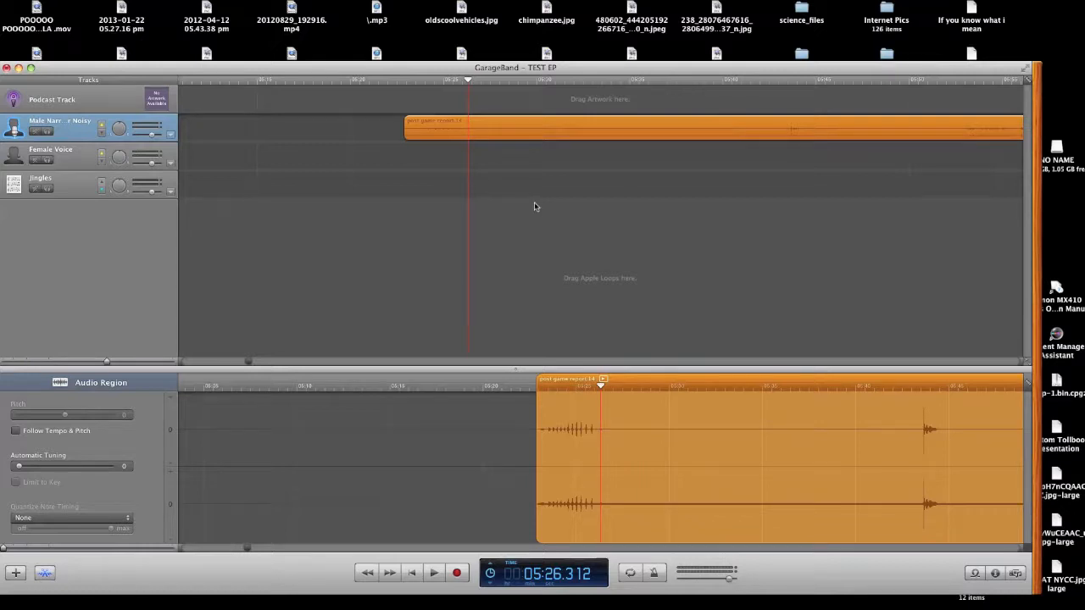
key(super+t)
drag(472, 133, 526, 126)
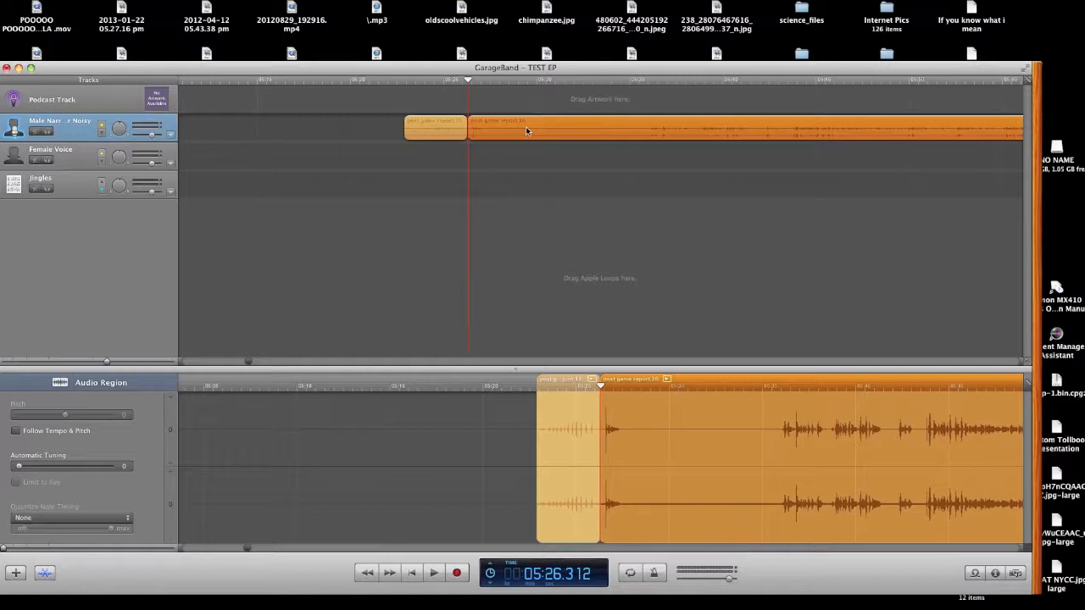
Try to join all the regions on the Male Narrator Noisy track into one, and cancel the mixdown.
key(super+a)
click(455, 155)
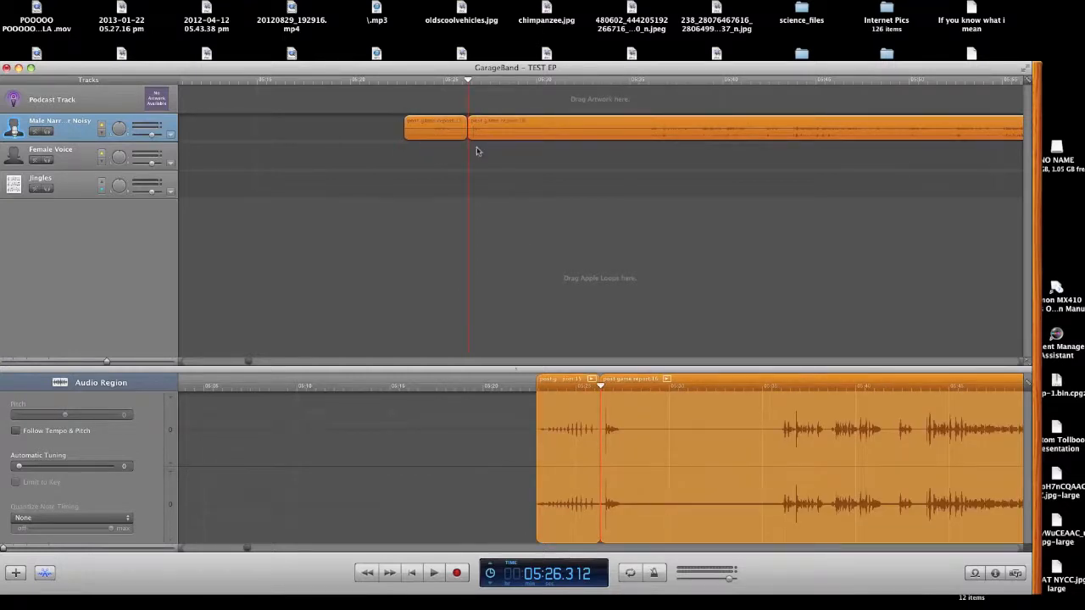
key(super+s)
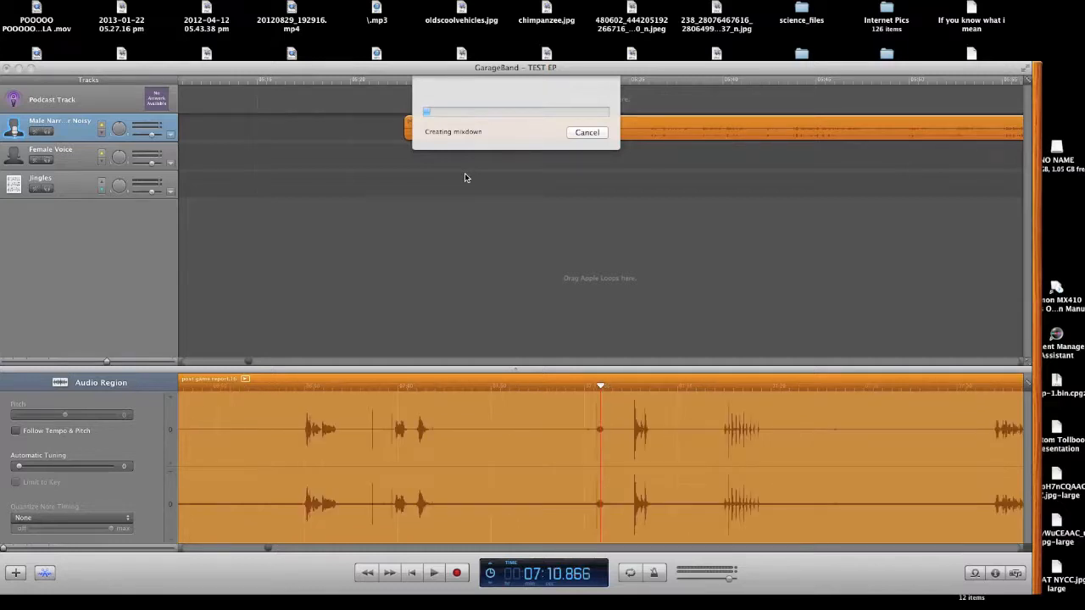
click(586, 133)
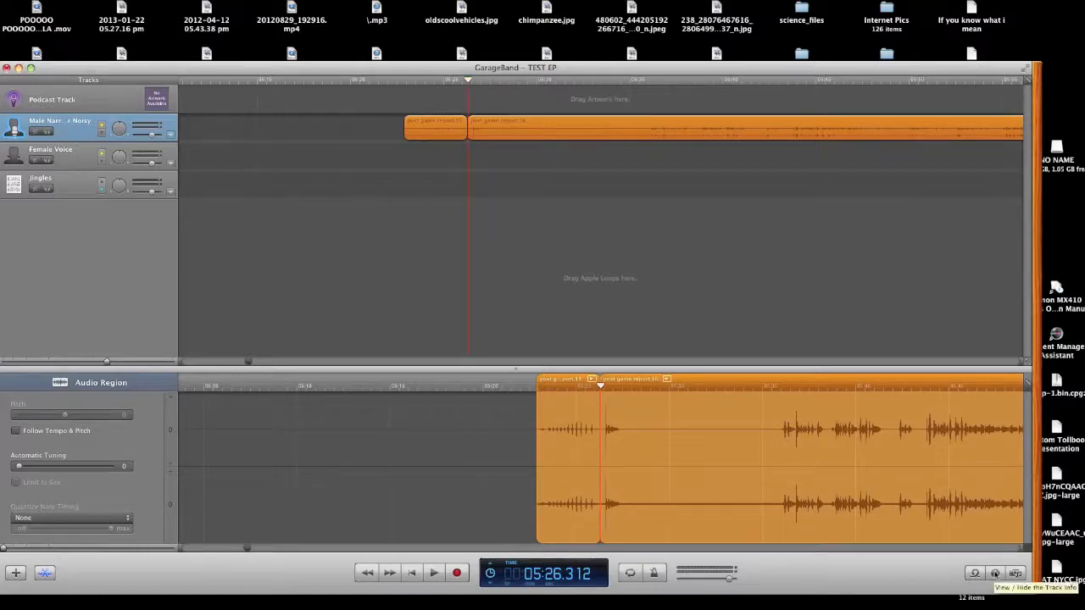
Browse the iTunes songs available to the project in the media browser.
click(1017, 574)
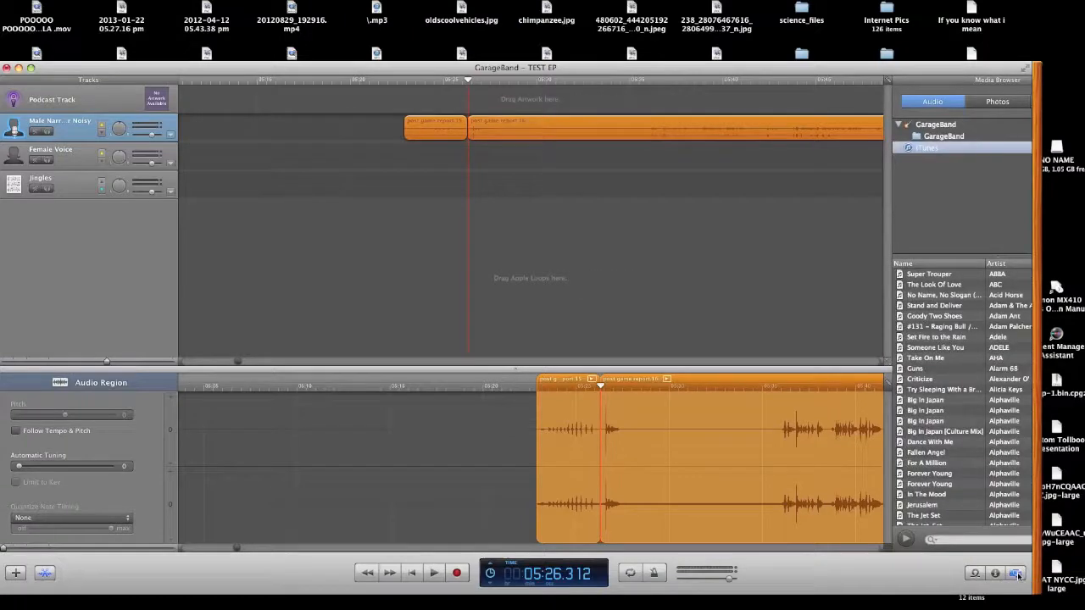
scroll(866, 400, down, 15)
scroll(866, 399, down, 20)
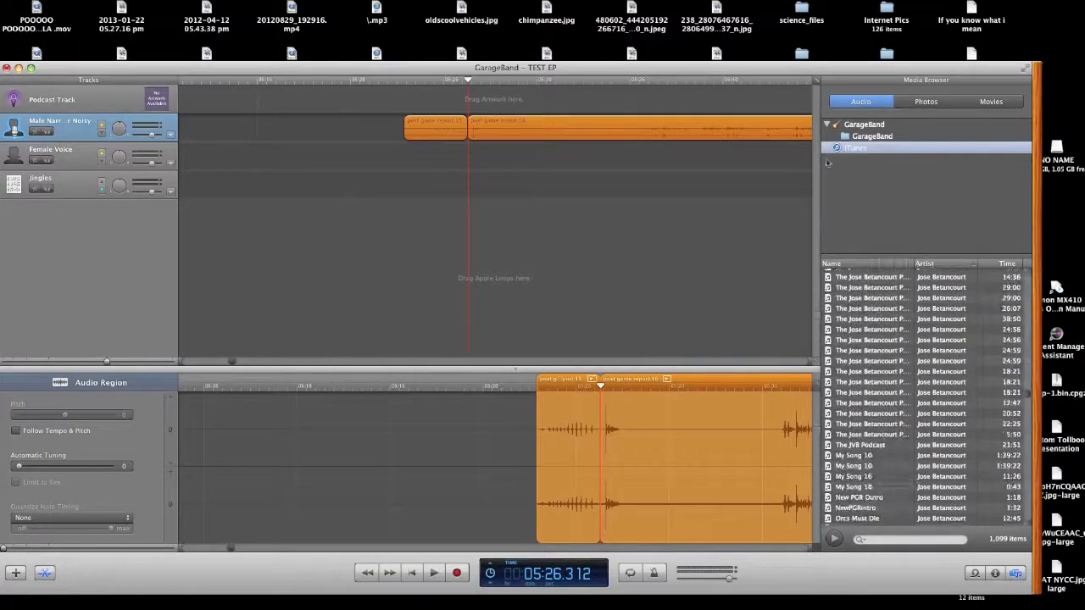
scroll(899, 451, down, 10)
scroll(896, 454, down, 20)
scroll(963, 536, down, 2)
Show the Male Narrator Noisy track's instrument settings and look through the project's track and control options.
click(996, 574)
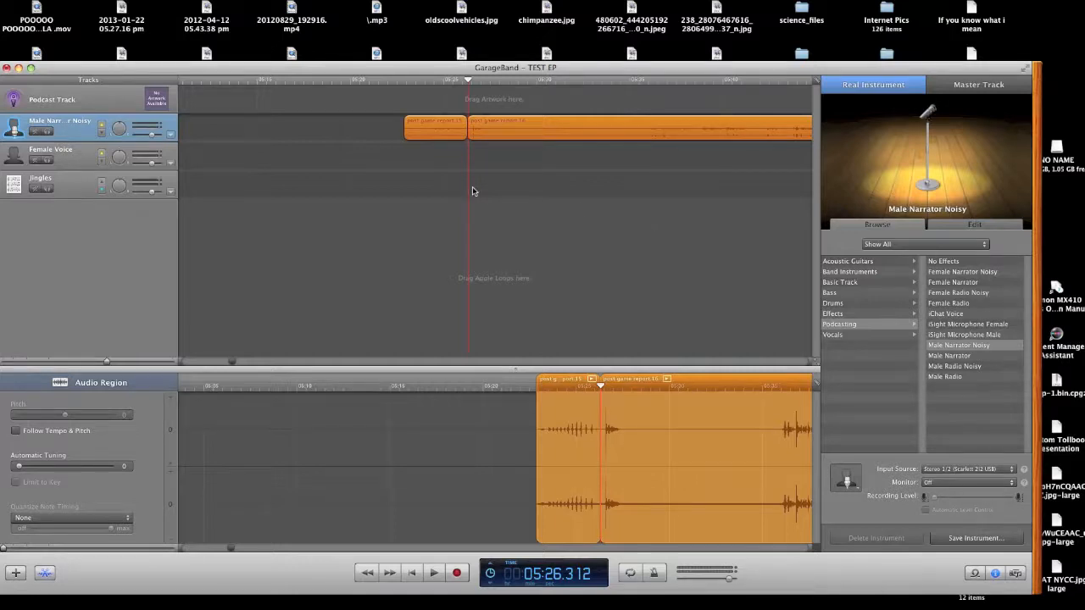
click(76, 0)
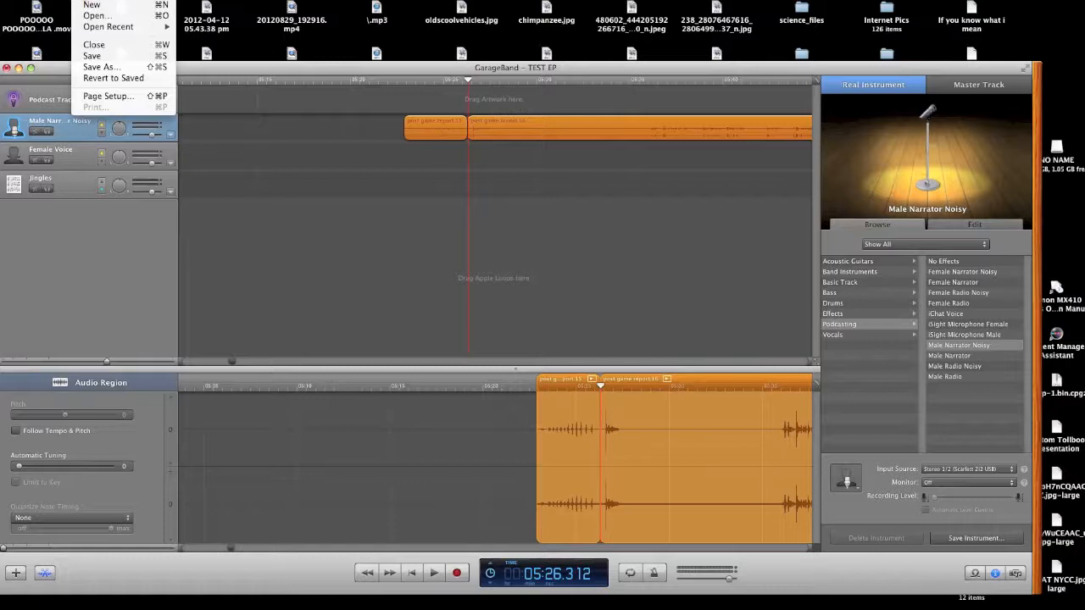
mouse_move(108, 0)
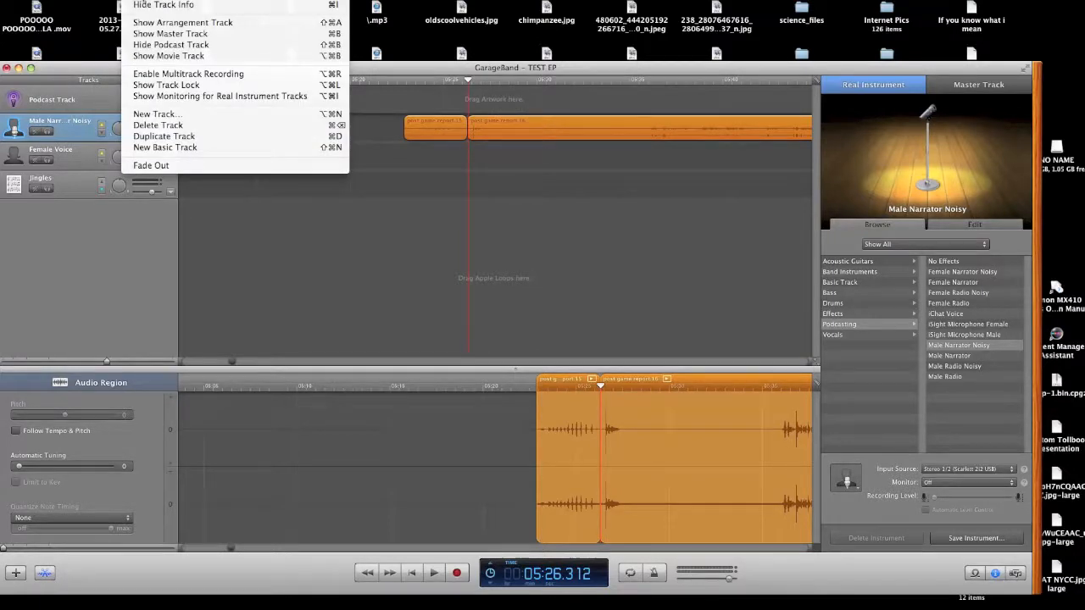
mouse_move(174, 0)
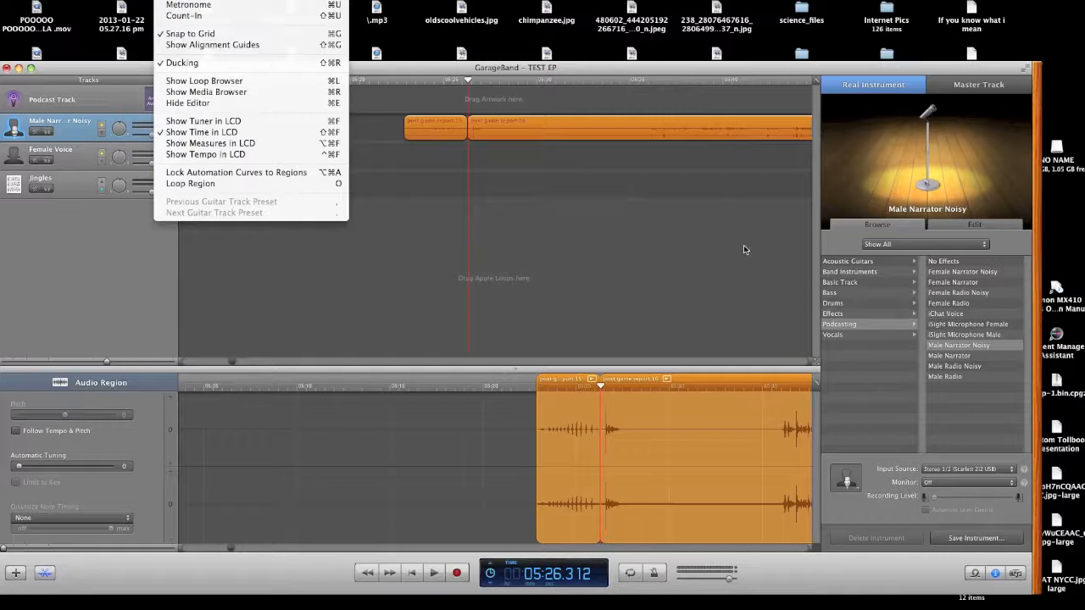
click(1070, 222)
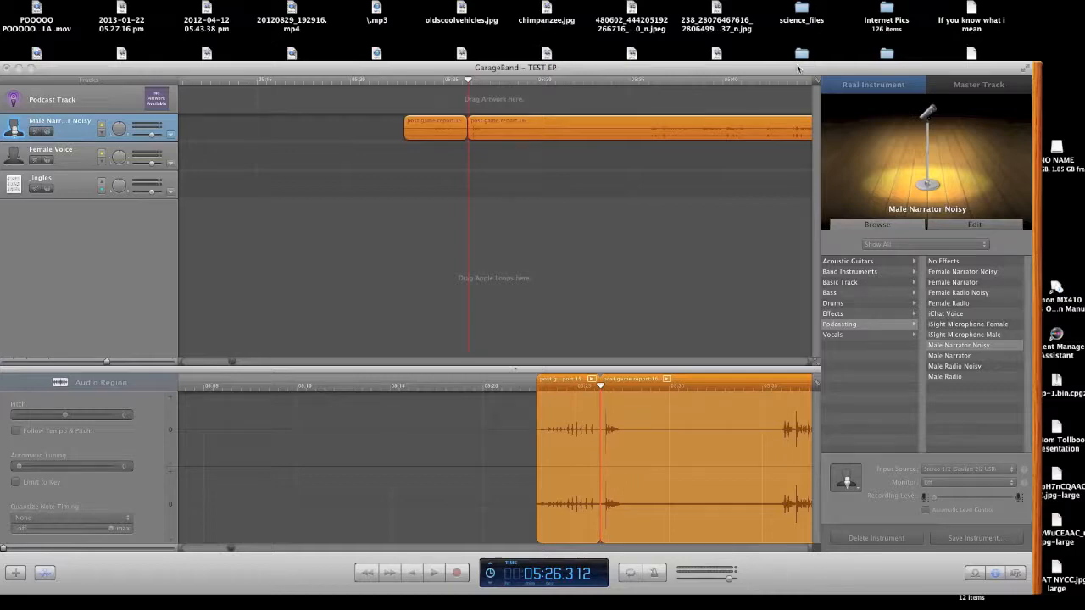
Reposition the window, find Diesel Power by The Prodigy among the iTunes songs and add it to the Jingles track.
drag(797, 68, 818, 49)
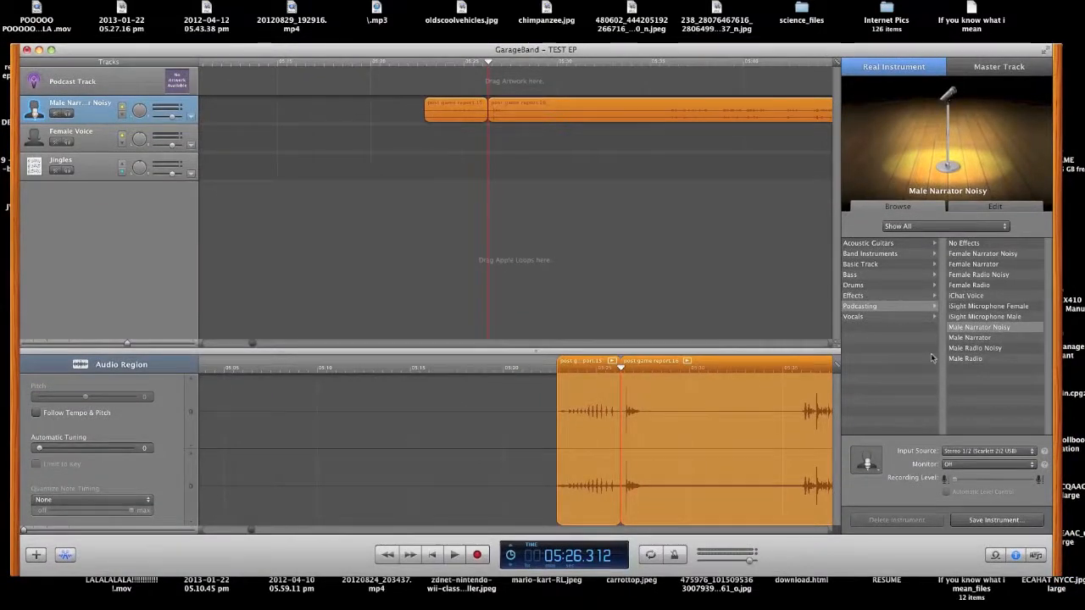
click(1036, 555)
scroll(861, 384, down, 10)
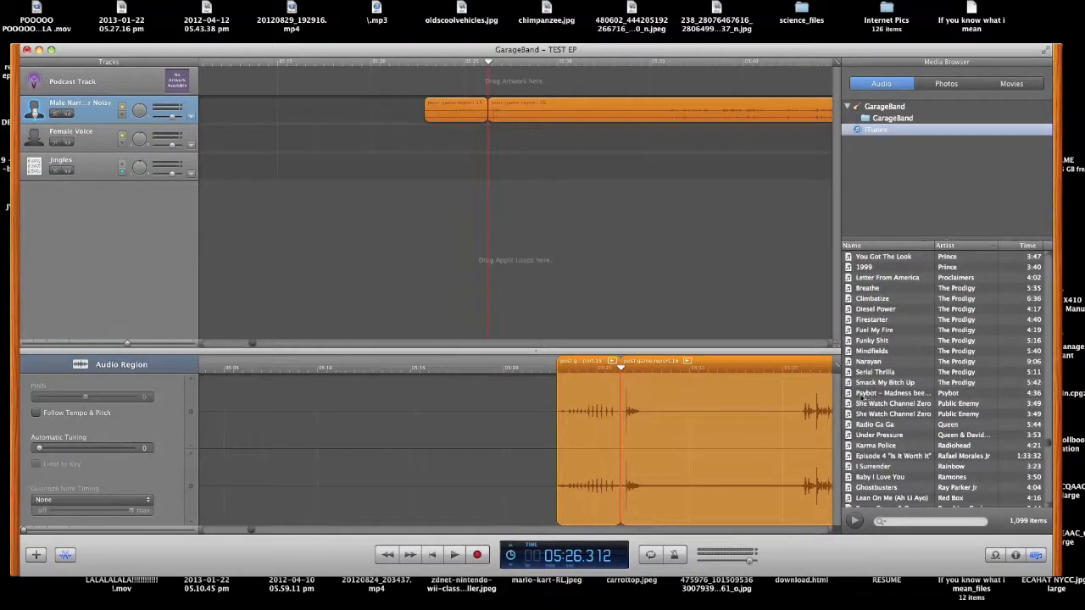
click(850, 393)
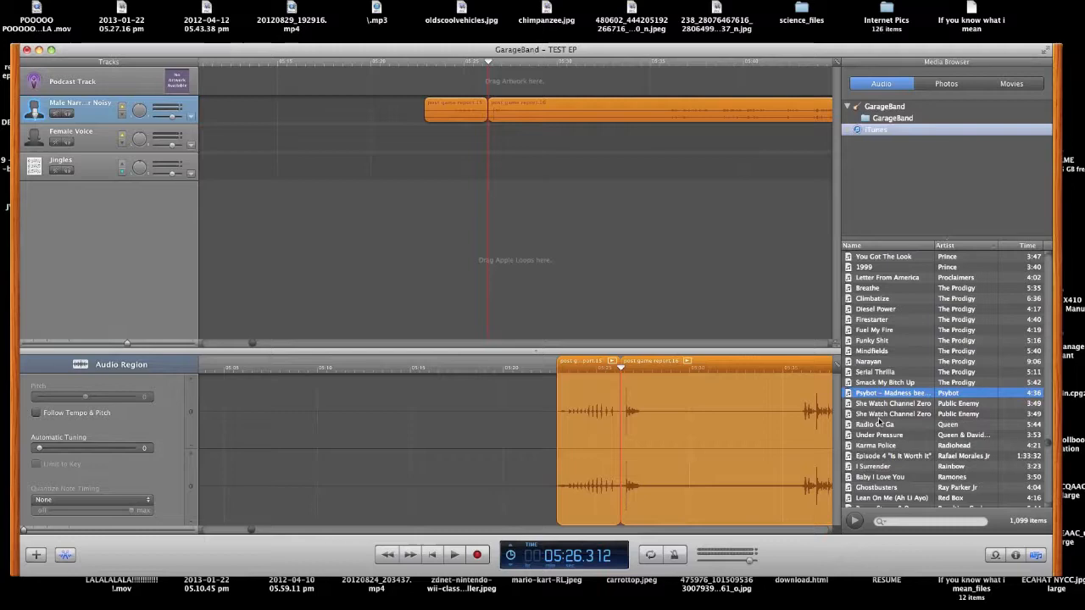
scroll(857, 355, down, 10)
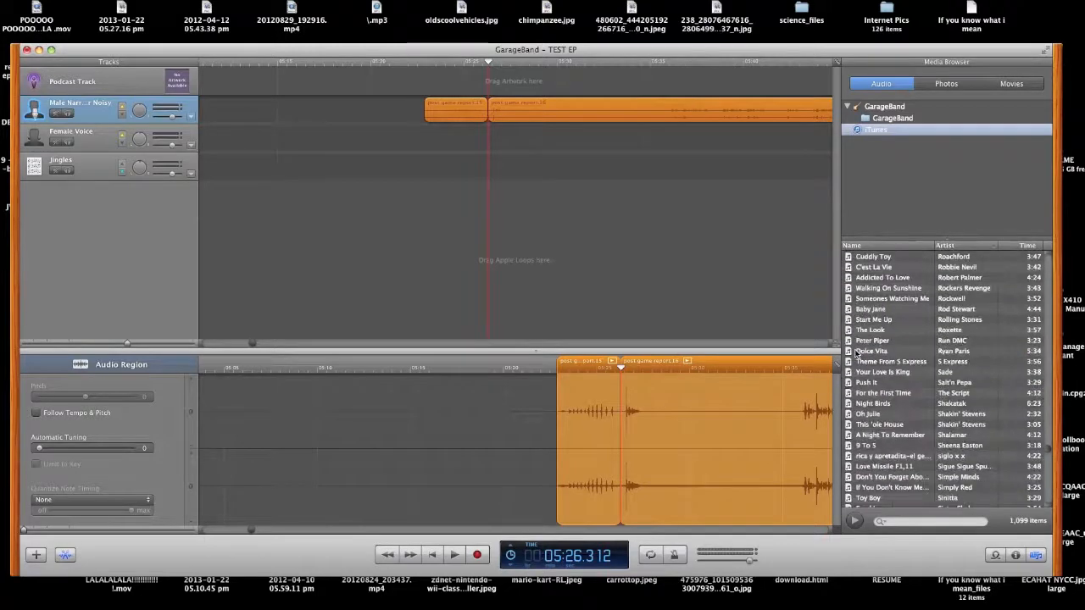
scroll(857, 354, up, 6)
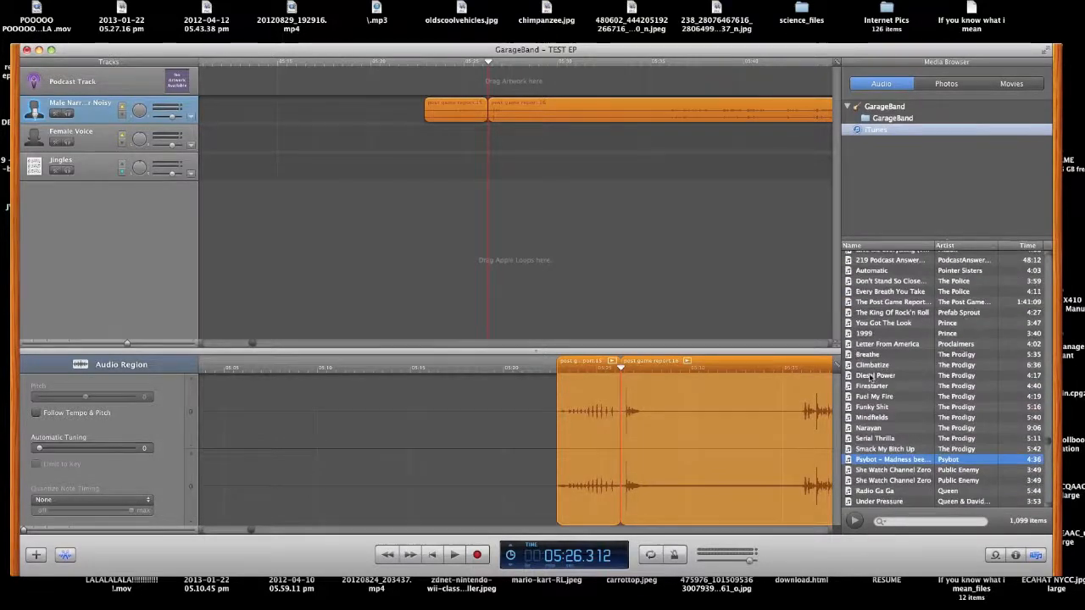
click(872, 375)
click(859, 523)
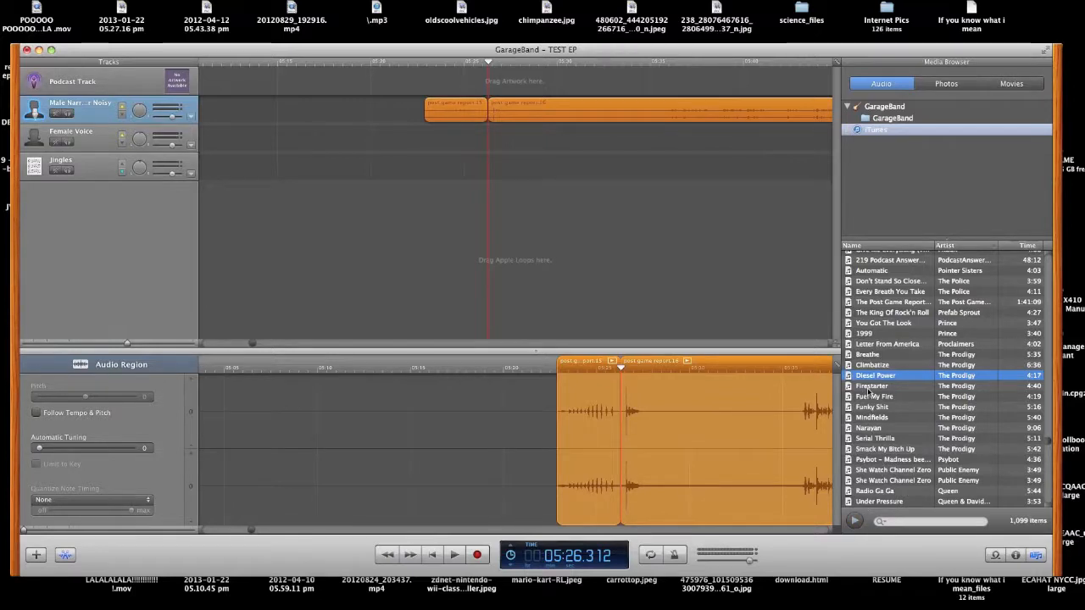
drag(878, 382, 271, 177)
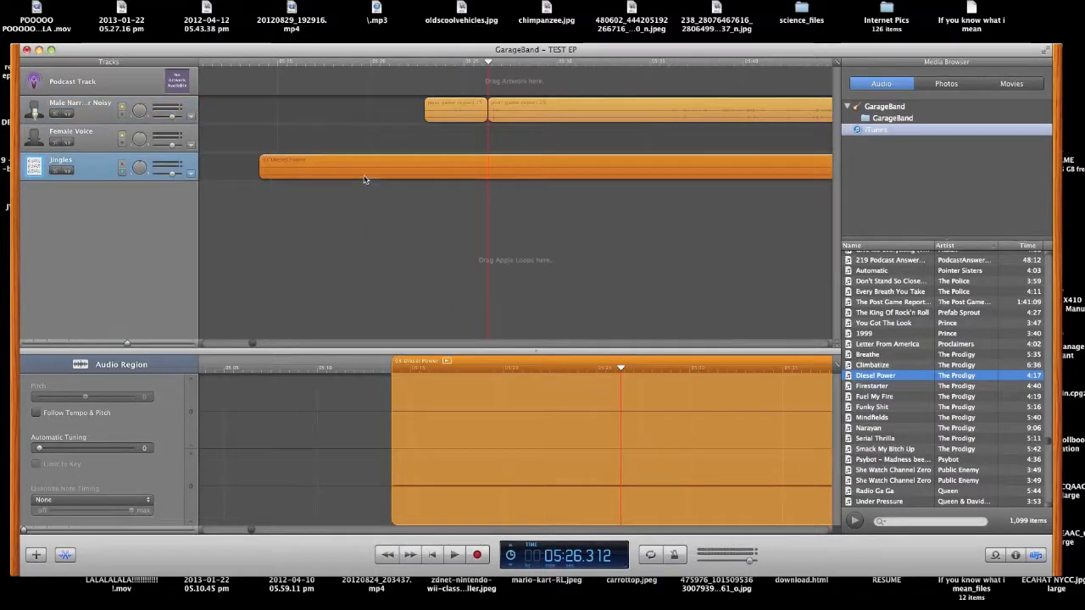
Move the Diesel Power region to the very start of the Jingles track, and check the Ducking option.
drag(365, 178, 305, 175)
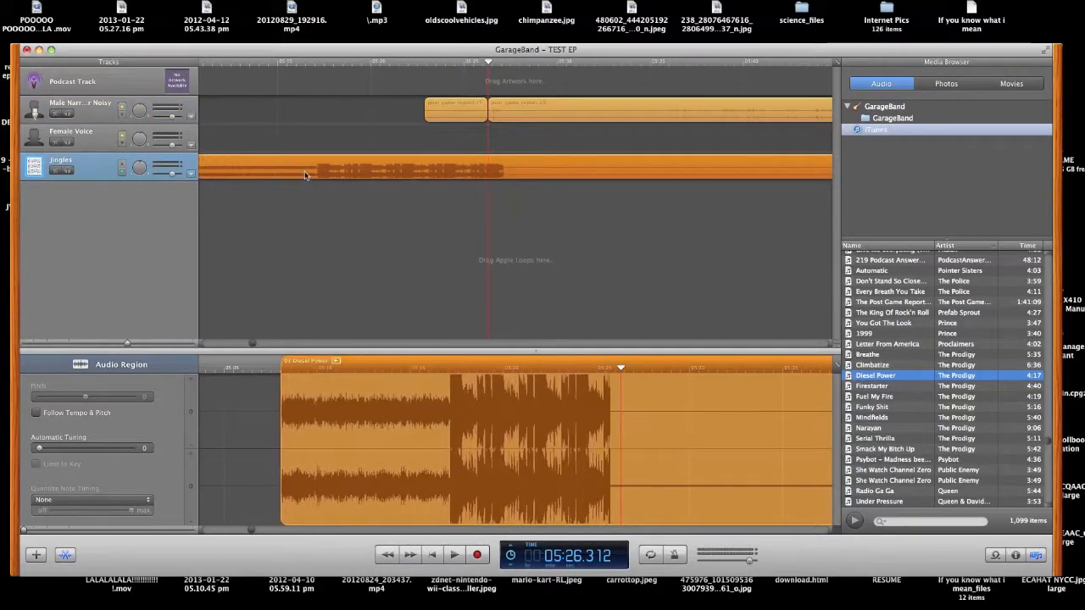
scroll(306, 175, left, 5)
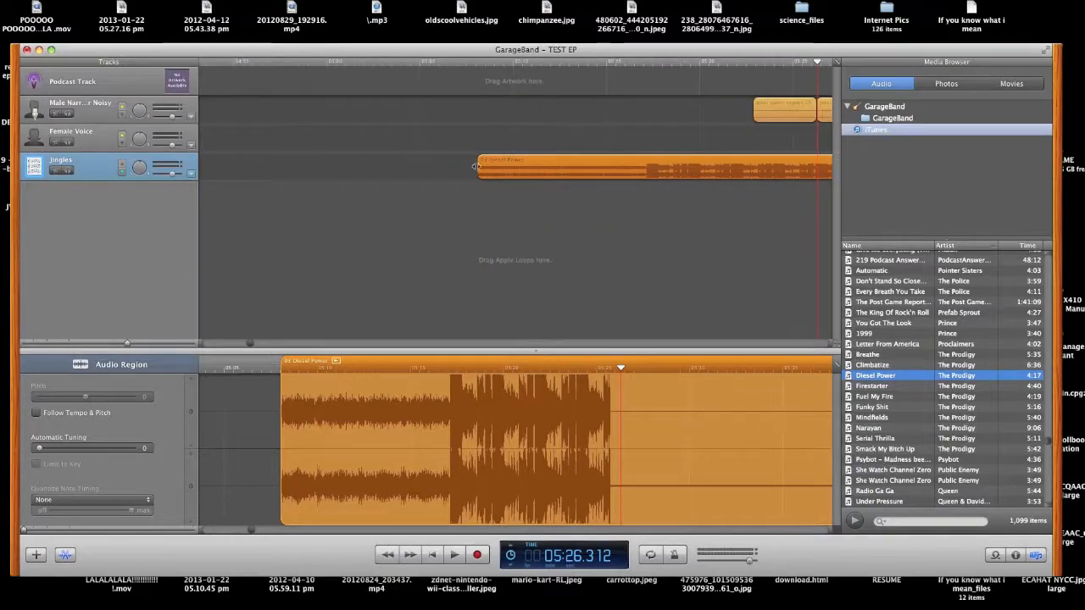
scroll(617, 171, right, 8)
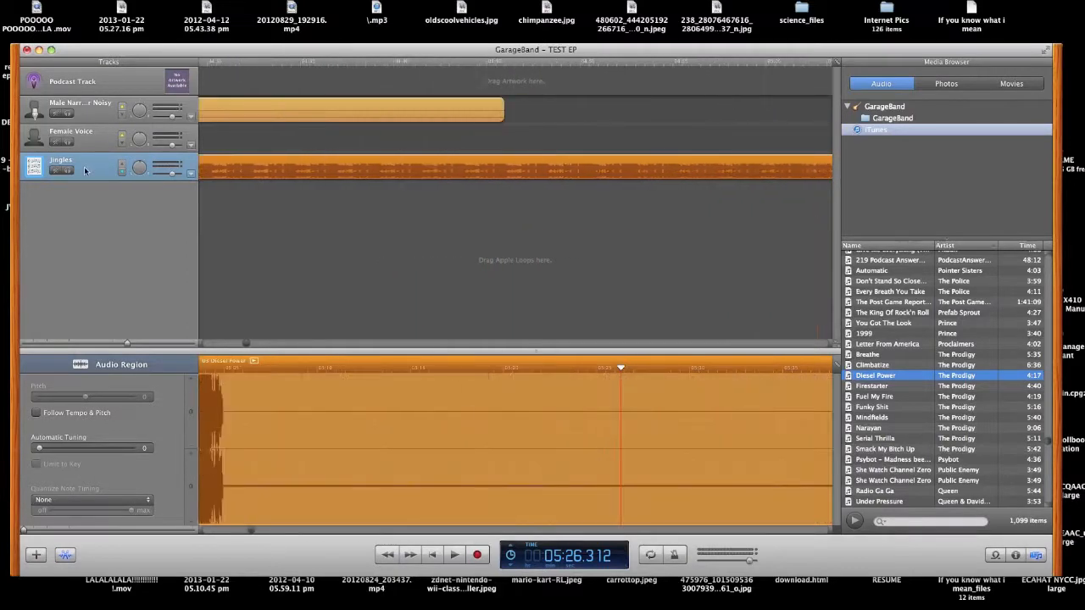
scroll(84, 170, left, 3)
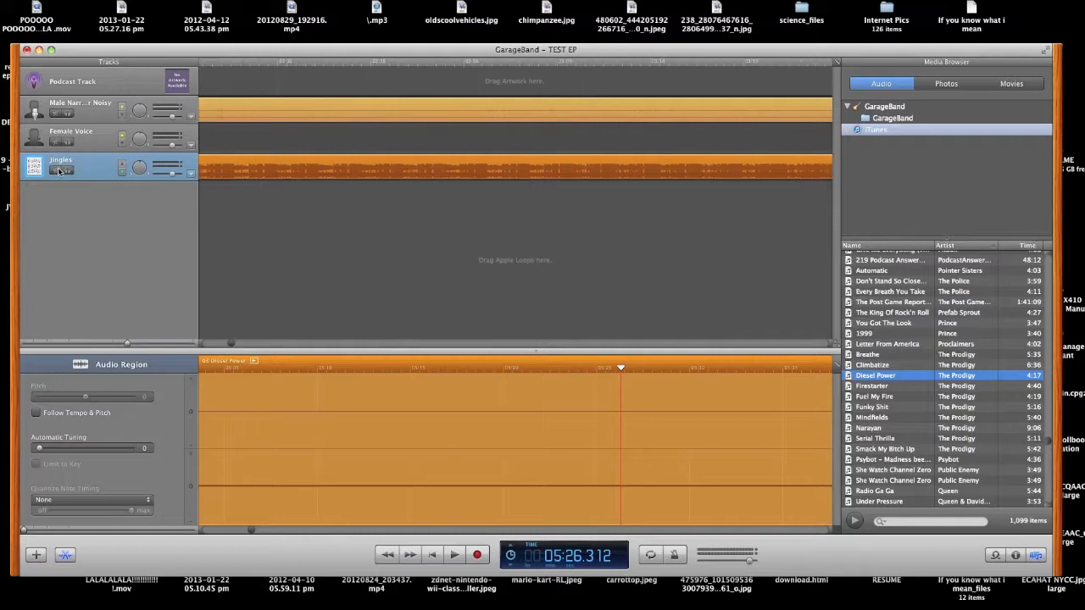
scroll(56, 171, left, 4)
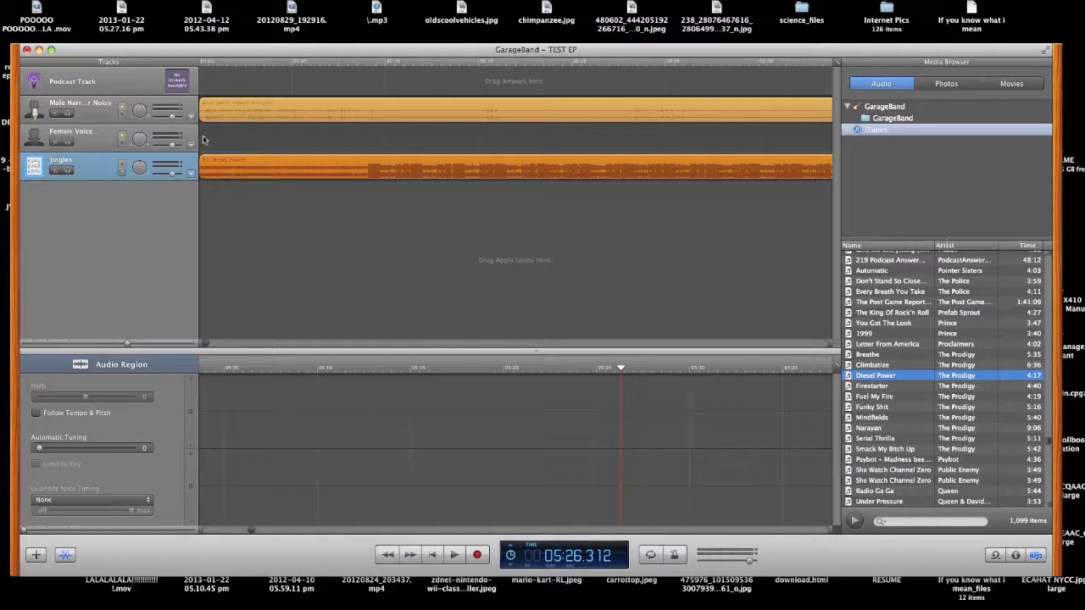
click(180, 0)
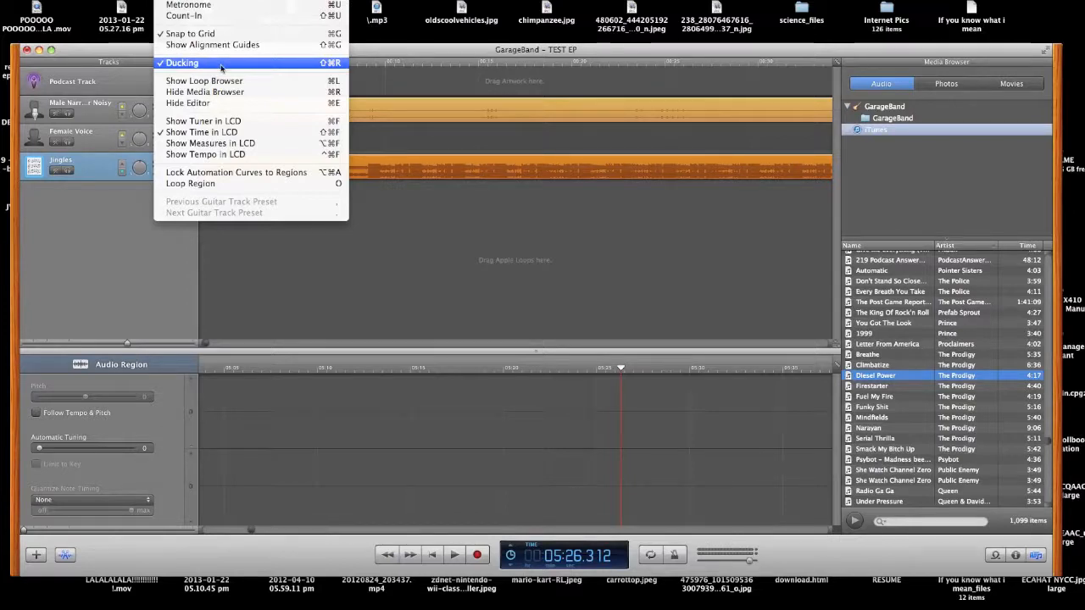
click(281, 63)
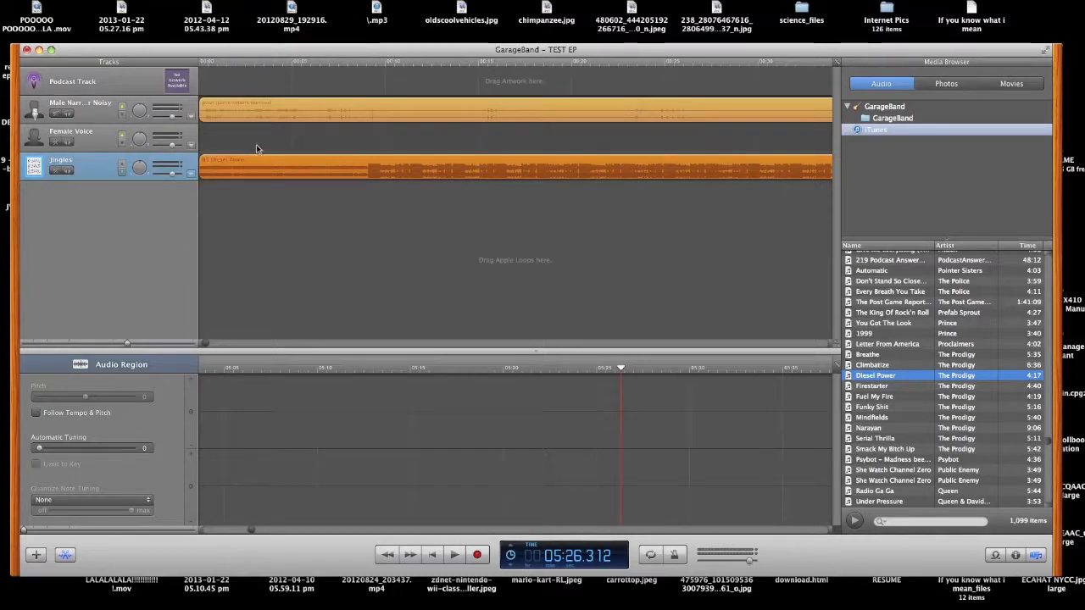
Shift the merged speech region and the one after it later, so Diesel Power plays alone until past 00:46.
drag(230, 110, 317, 110)
click(293, 63)
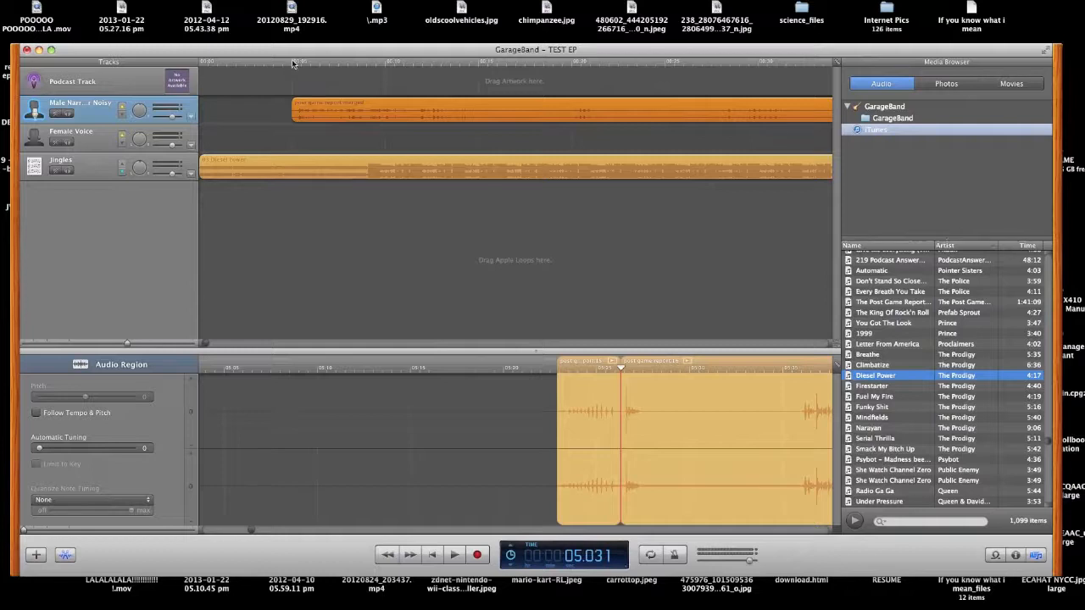
click(63, 344)
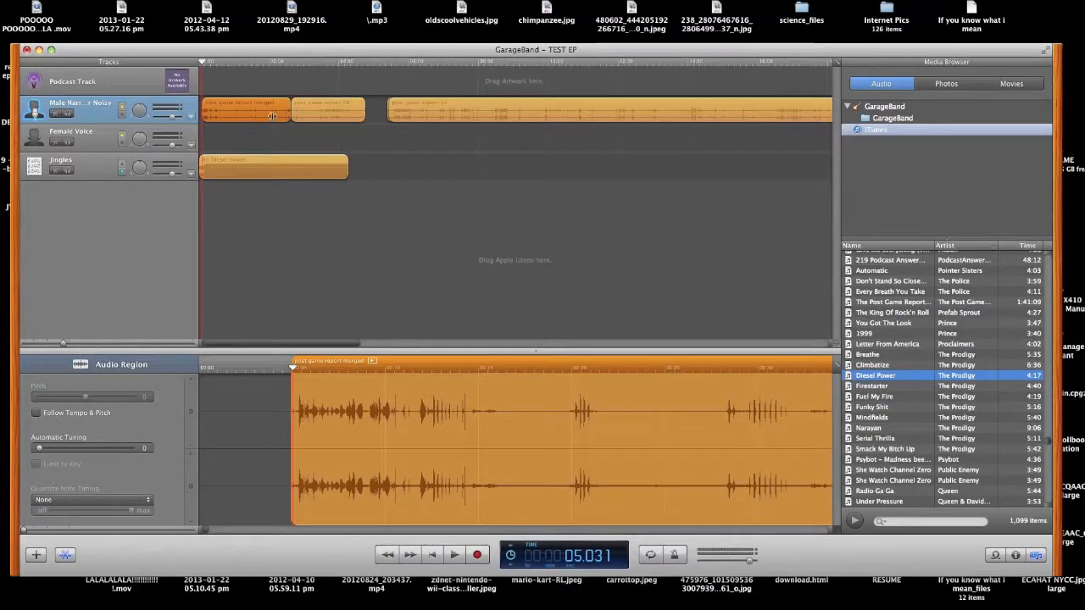
drag(341, 113, 366, 113)
drag(256, 114, 284, 115)
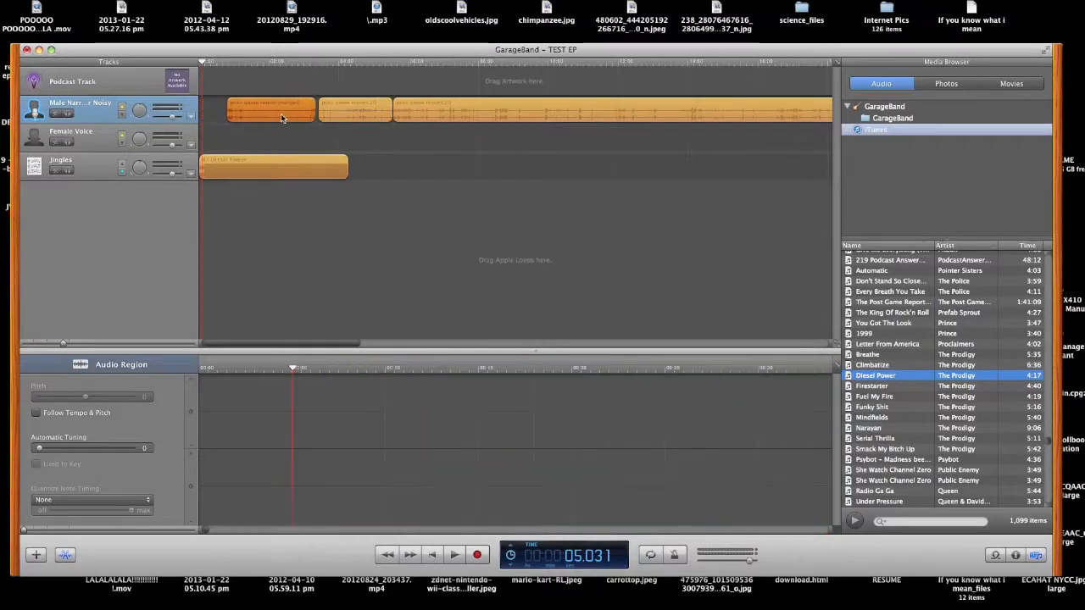
click(225, 62)
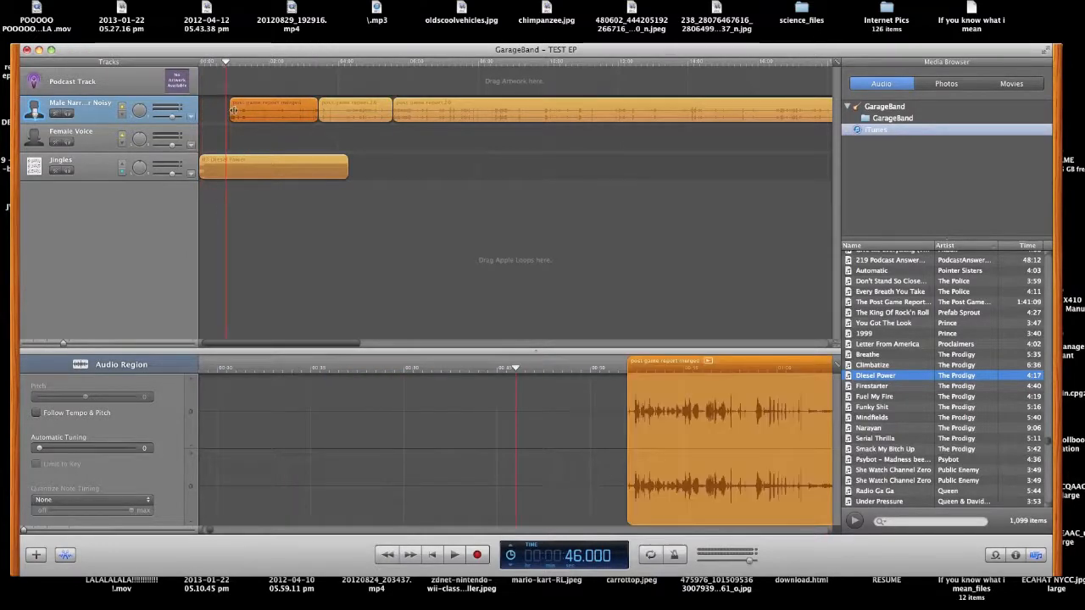
Move the merged speech region earlier so that it starts at 00:18.
drag(225, 62, 208, 65)
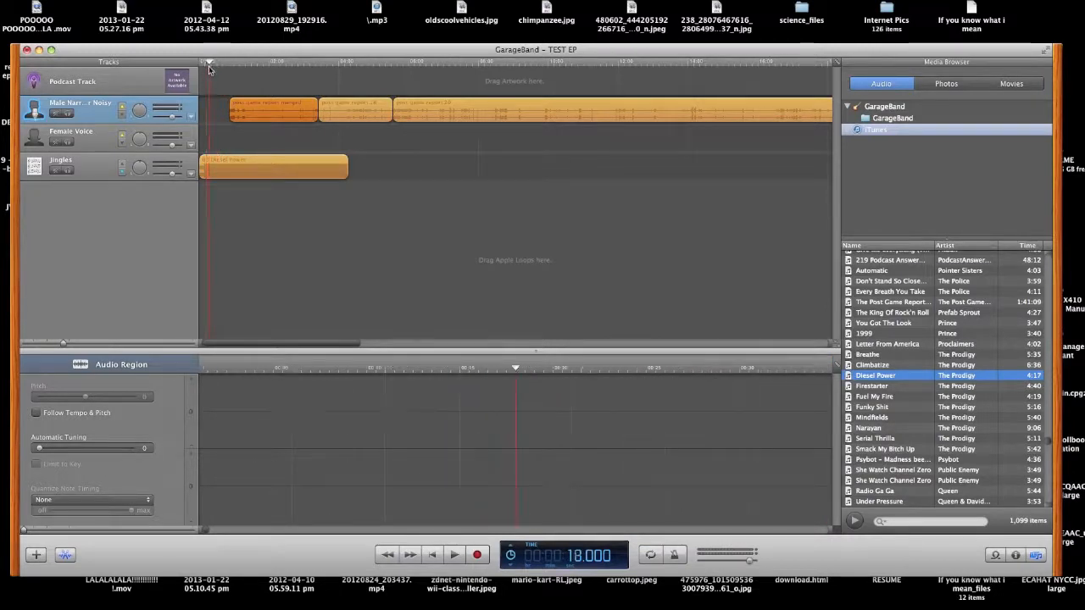
drag(256, 109, 234, 114)
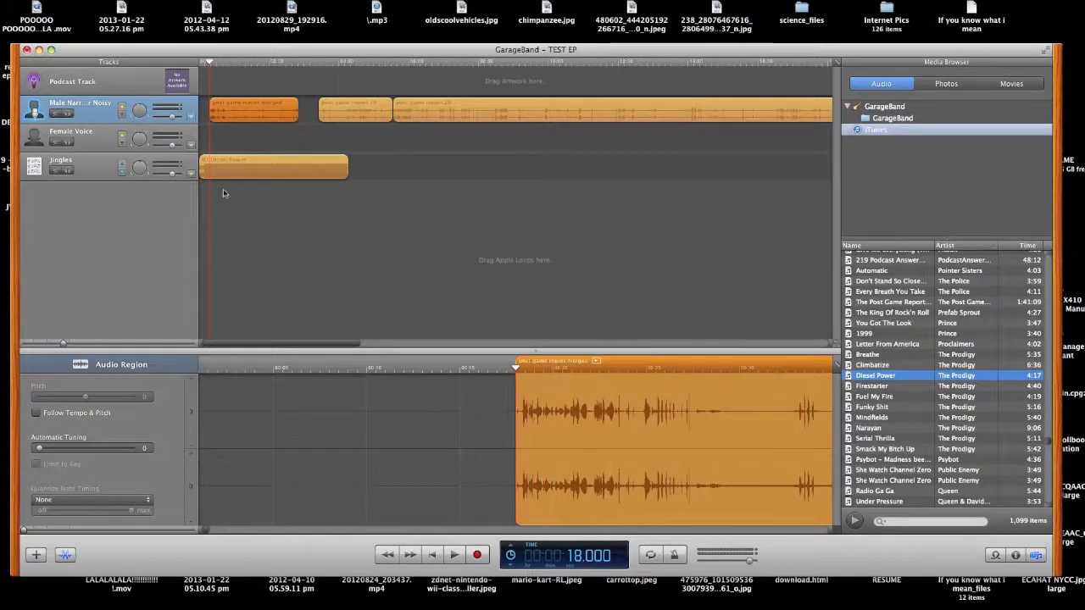
Show the Jingles track's volume curve and add two points at the speech start, lowering the music to about -16 dB from there.
click(133, 342)
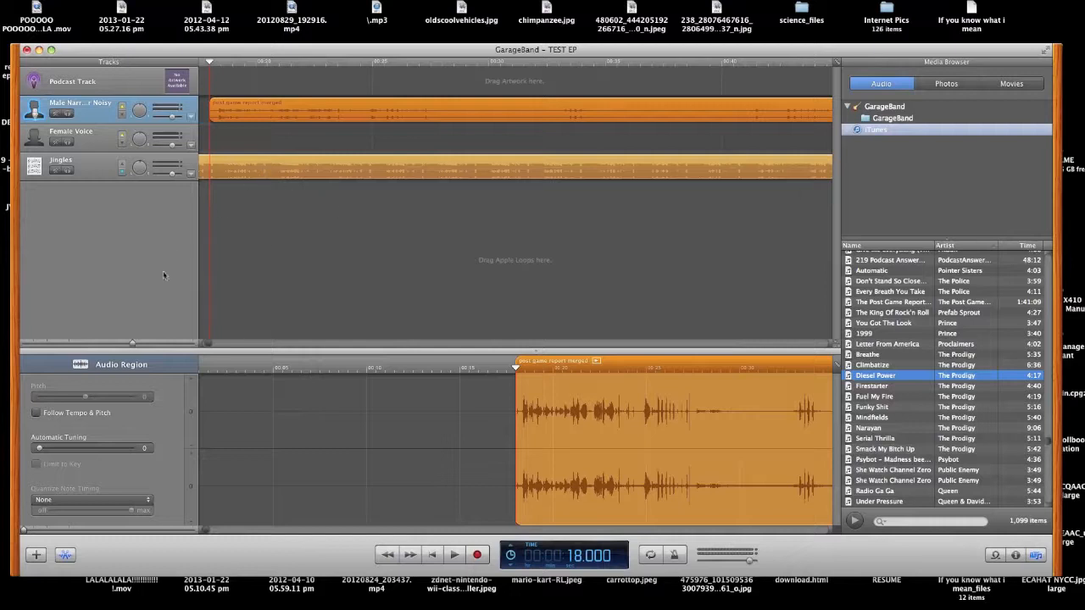
click(162, 344)
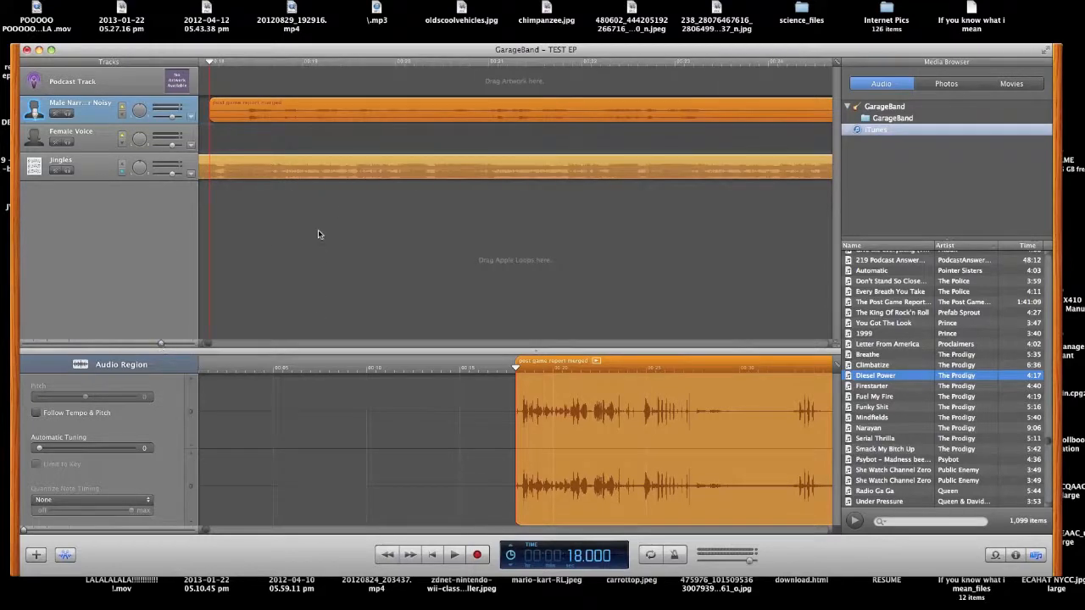
scroll(318, 231, left, 20)
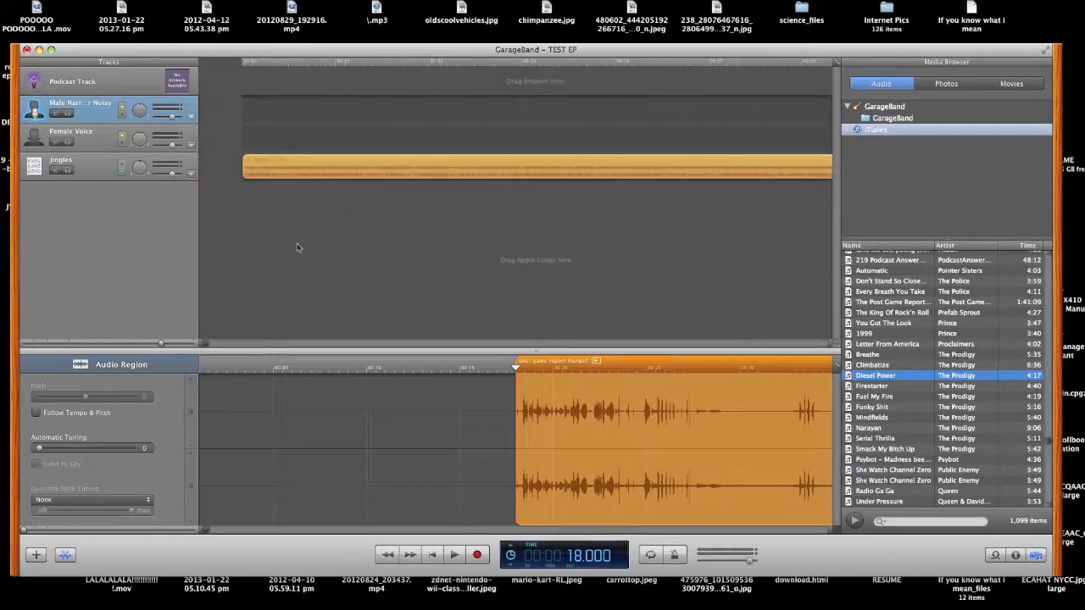
click(190, 174)
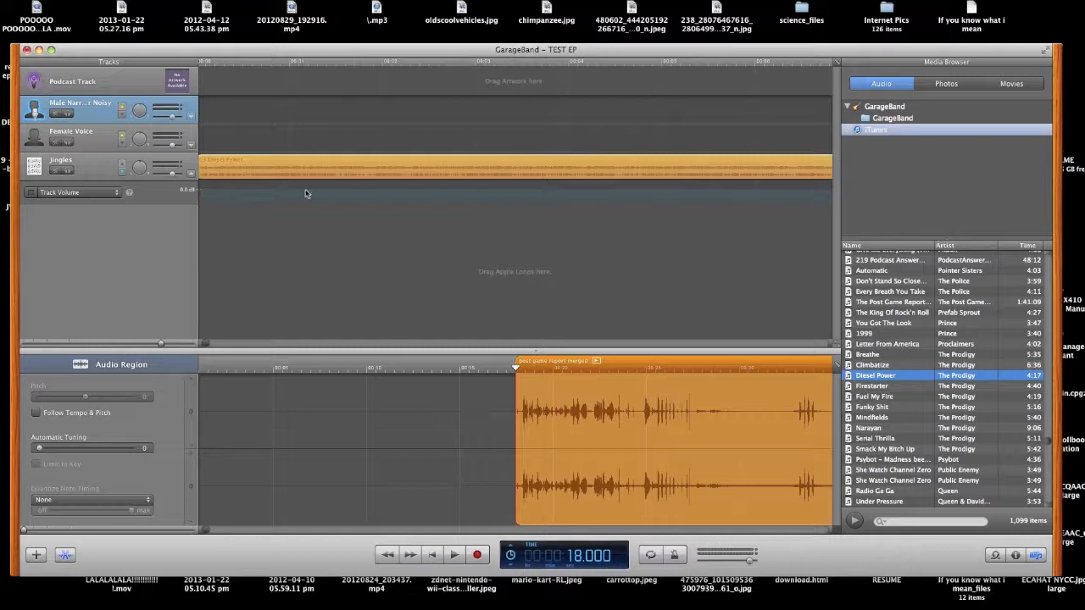
scroll(416, 196, right, 10)
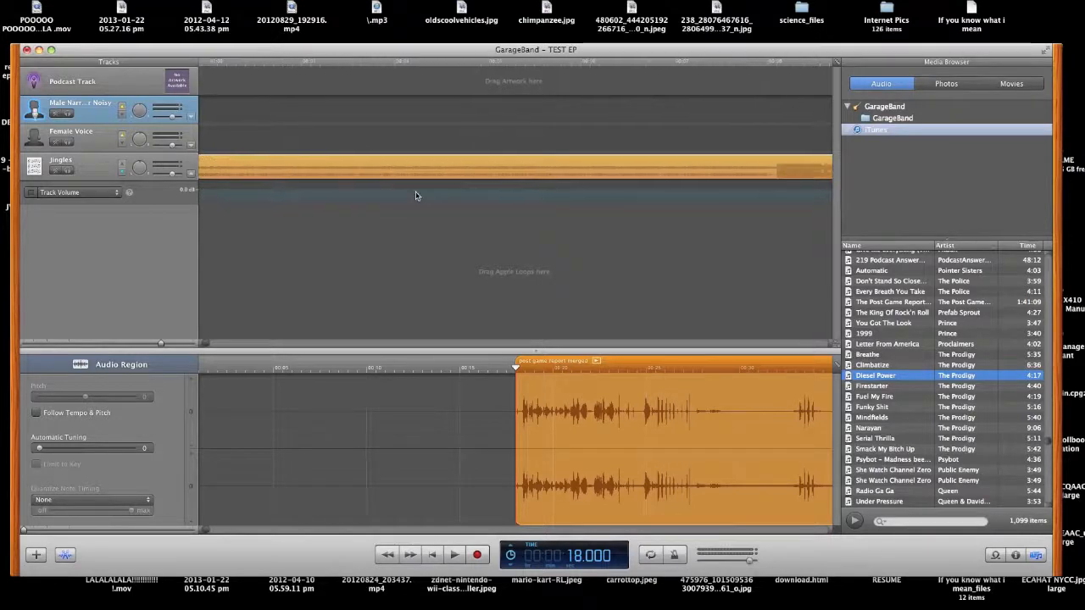
scroll(416, 196, right, 3)
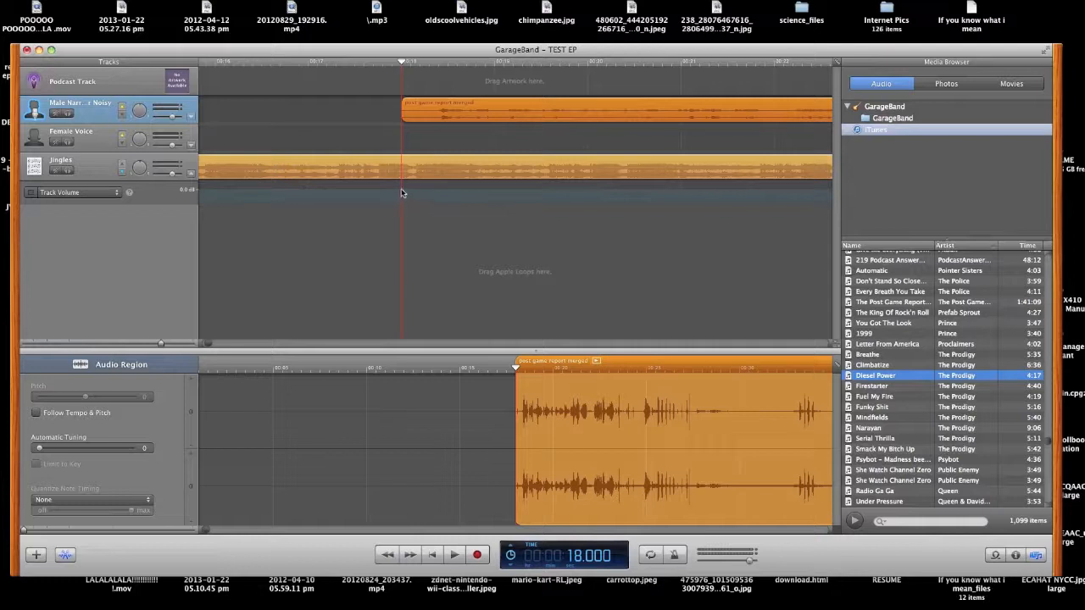
click(402, 193)
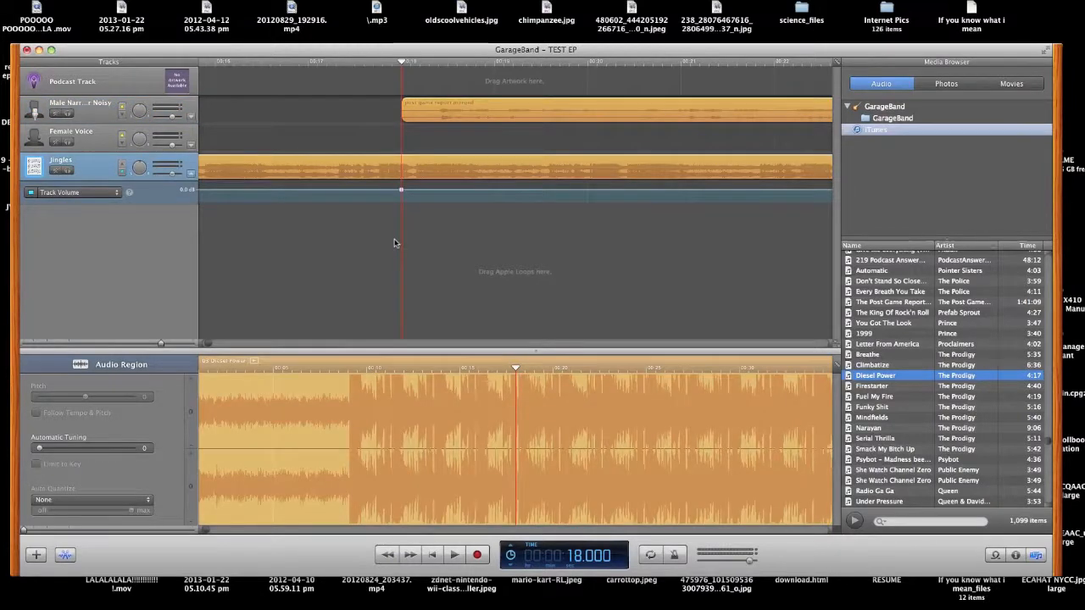
click(396, 191)
mouse_move(402, 192)
mouse_down()
mouse_move(392, 193)
mouse_move(406, 190)
mouse_move(407, 212)
mouse_move(407, 187)
mouse_move(407, 208)
mouse_move(407, 186)
mouse_move(407, 205)
mouse_move(456, 195)
mouse_move(566, 204)
mouse_move(407, 209)
mouse_move(413, 200)
mouse_up()
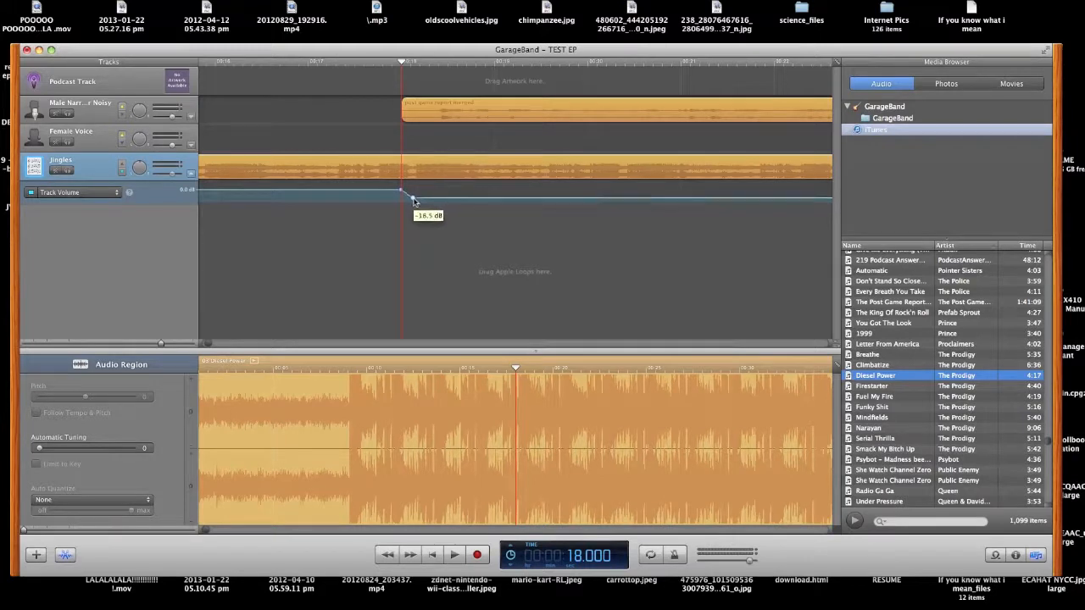
drag(414, 201, 414, 199)
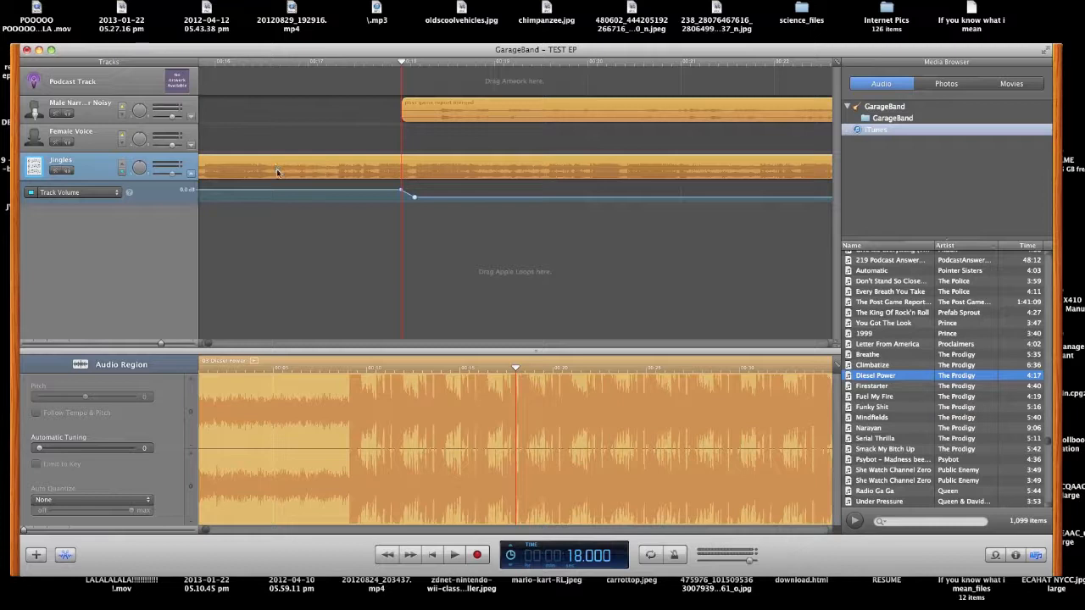
Move the two remaining speech regions earlier to close the gaps behind the merged speech region.
key(Return)
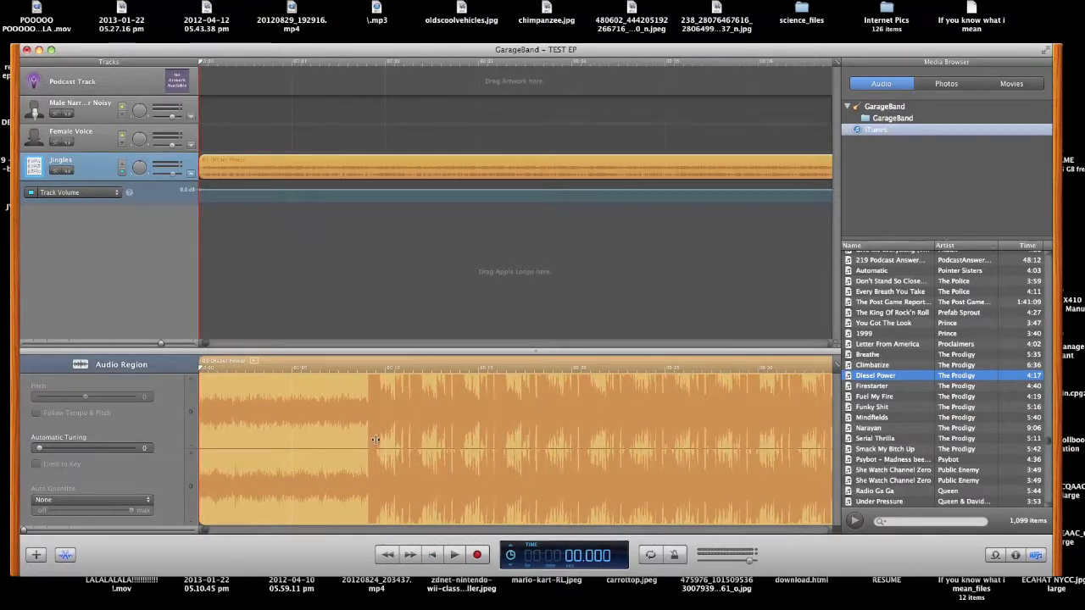
click(447, 63)
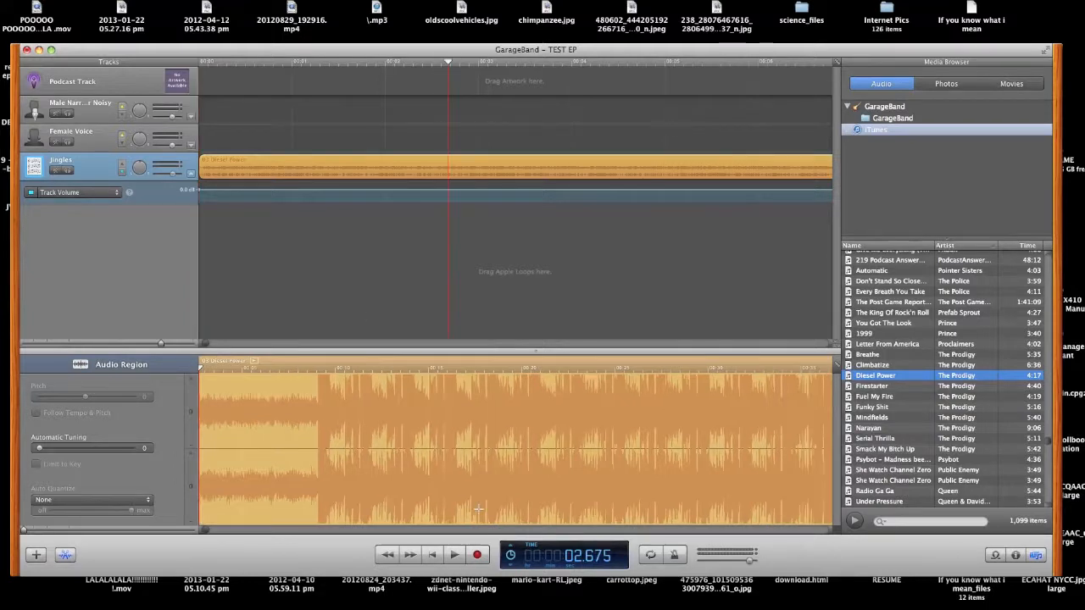
click(433, 562)
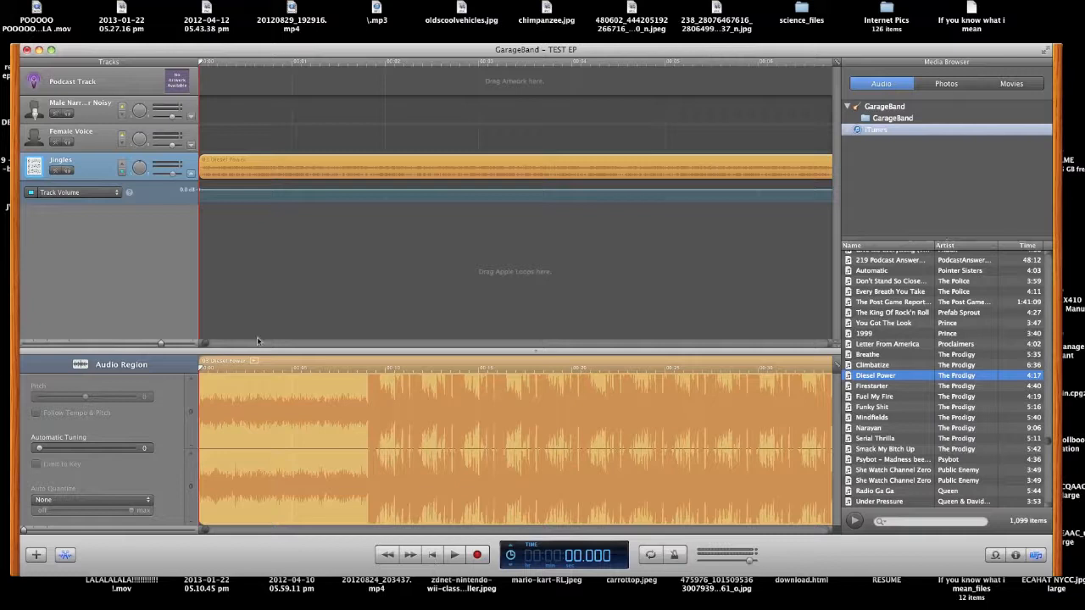
click(61, 344)
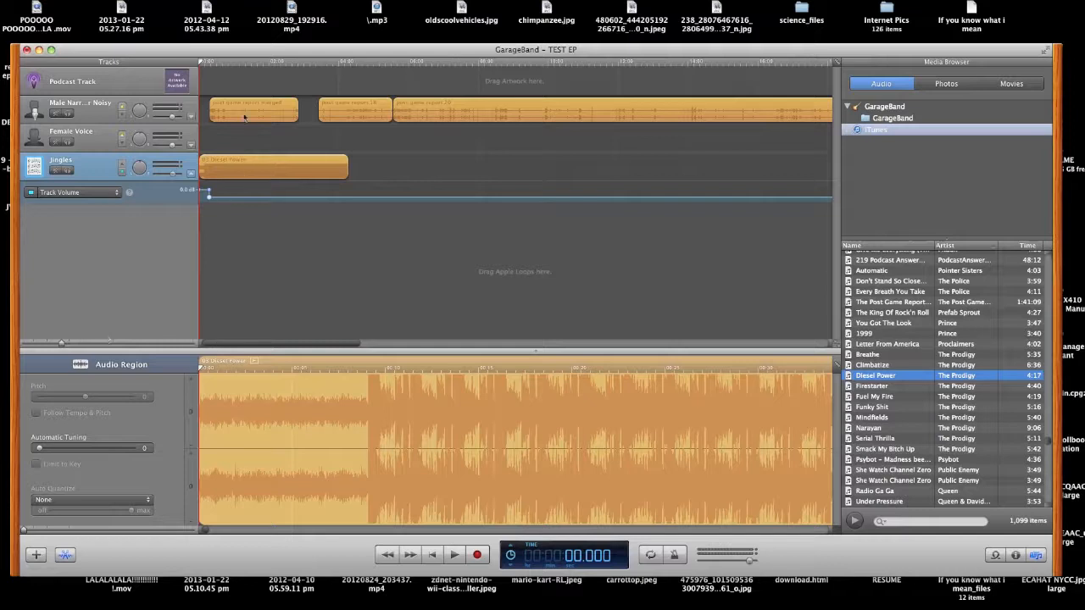
drag(356, 114, 333, 115)
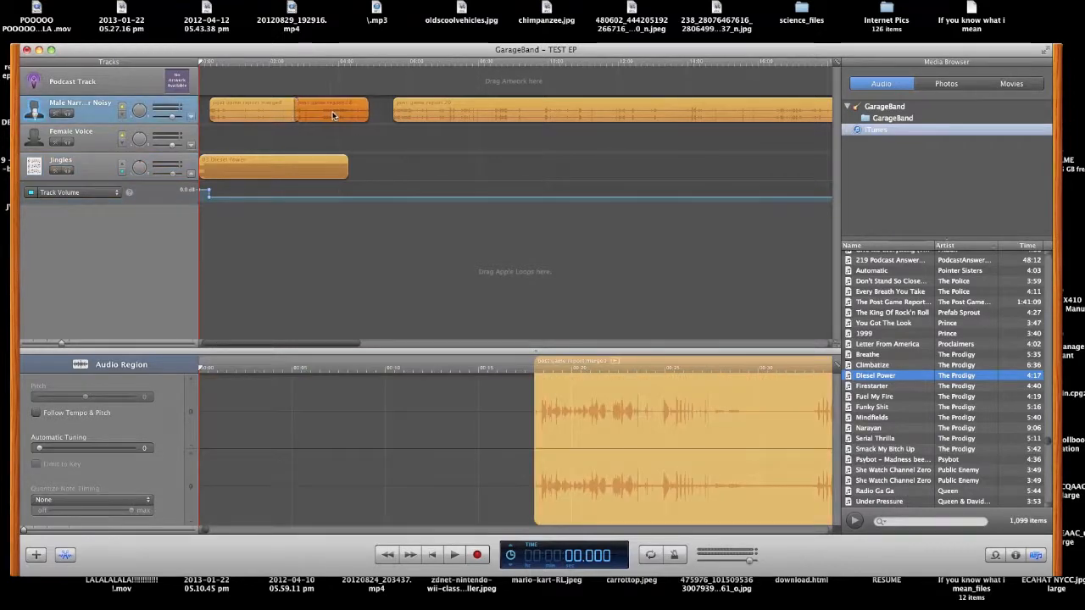
drag(412, 115, 391, 112)
Play the transition from music to speech from about 00:16, reducing the system's sound volume while listening.
key(space)
click(206, 64)
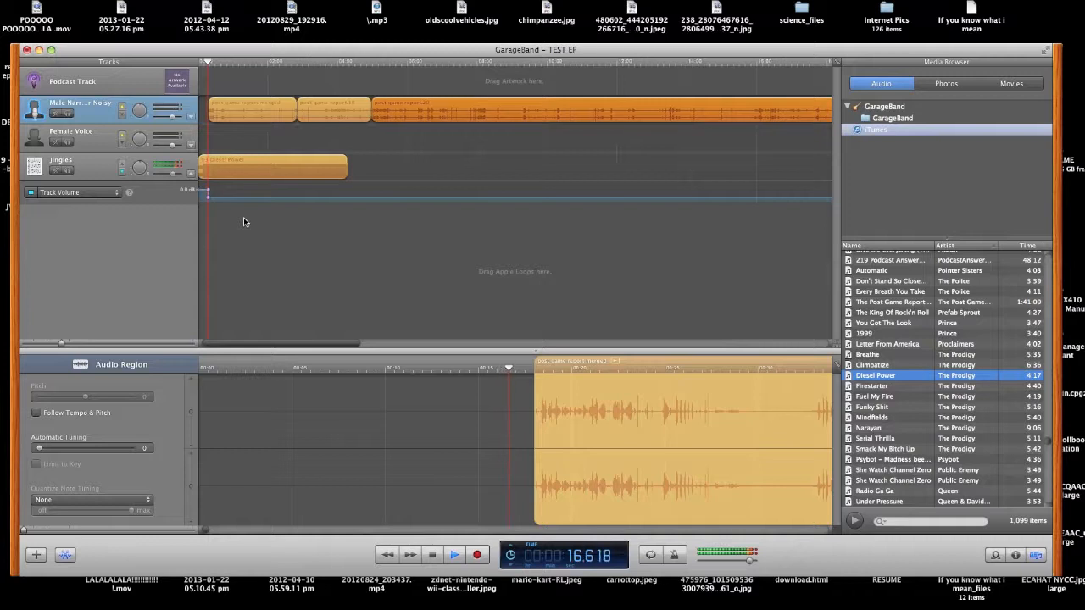
key(XF86AudioLowerVolume)
key(XF86AudioLowerVolume)
key(XF86AudioLowerVolume)
key(XF86AudioLowerVolume)
key(XF86AudioLowerVolume)
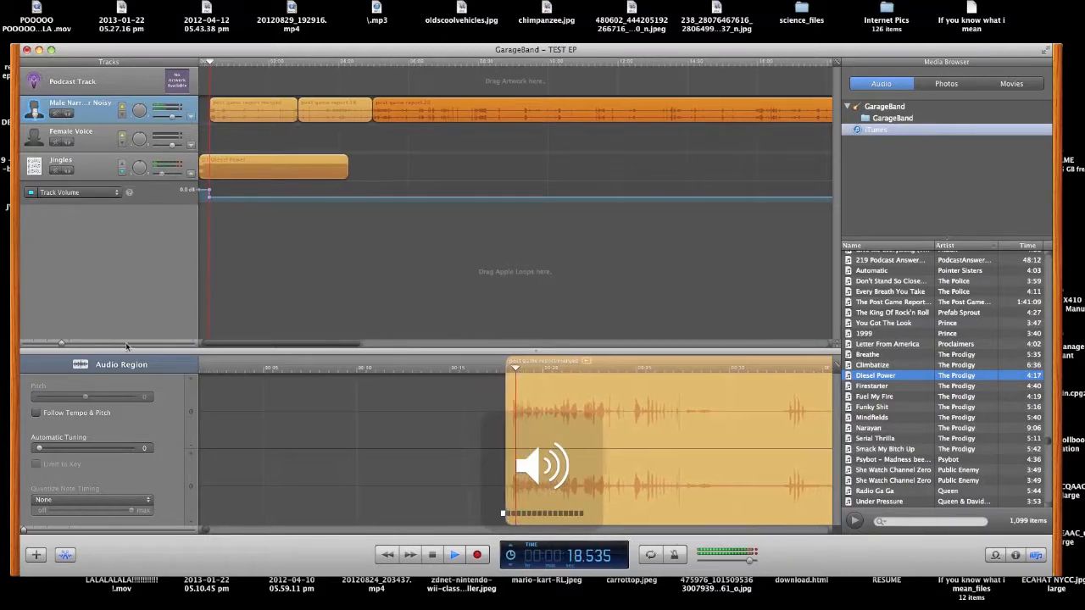
click(125, 343)
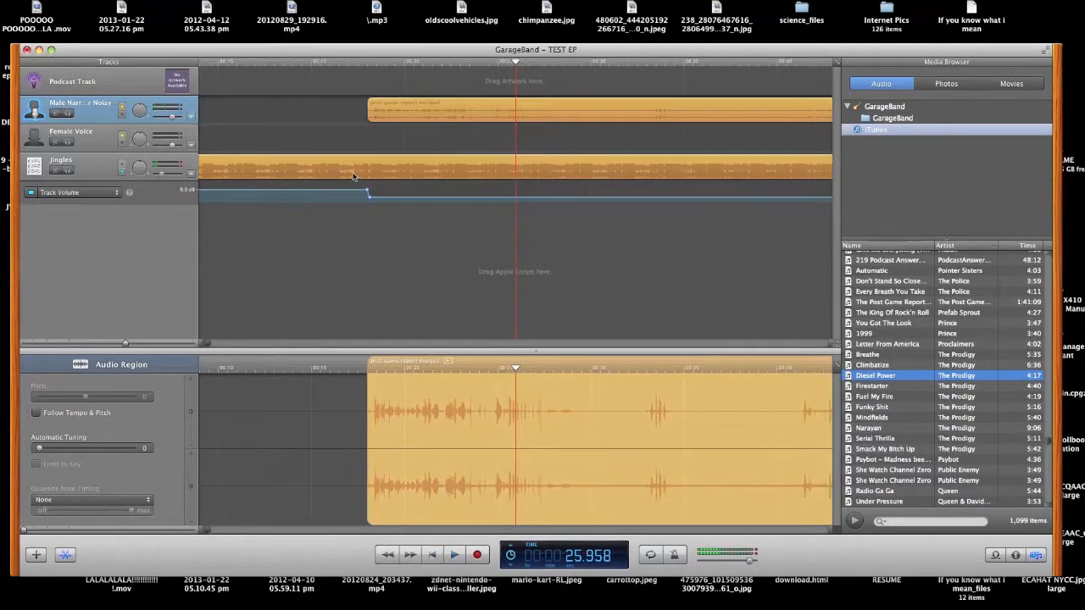
Find Since Yesterday among the iTunes songs, add it to the Jingles track and position it overlapping the end of the speech.
scroll(411, 158, right, 10)
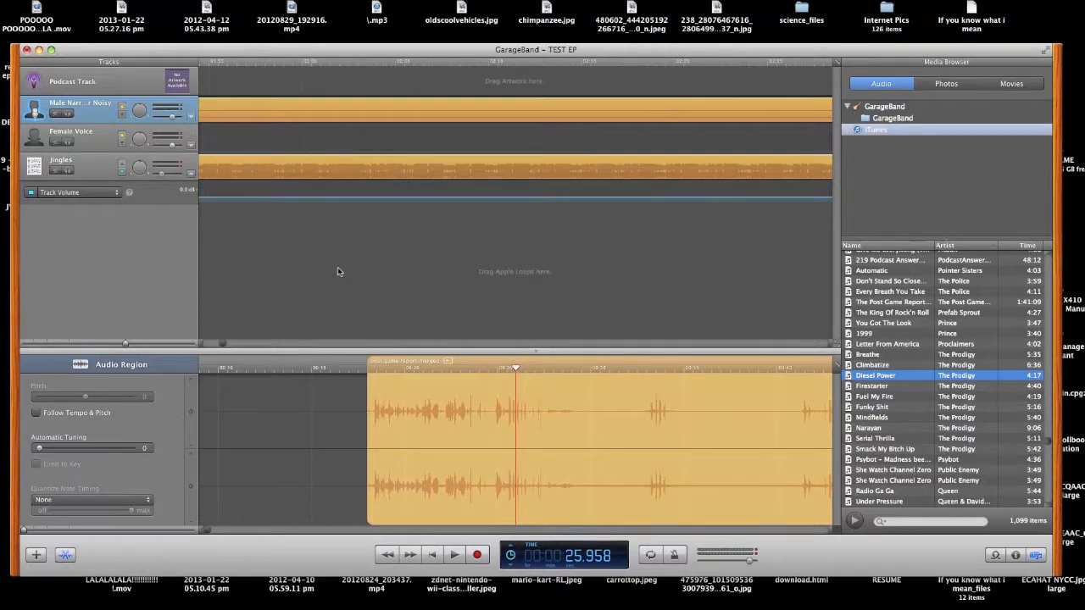
click(31, 344)
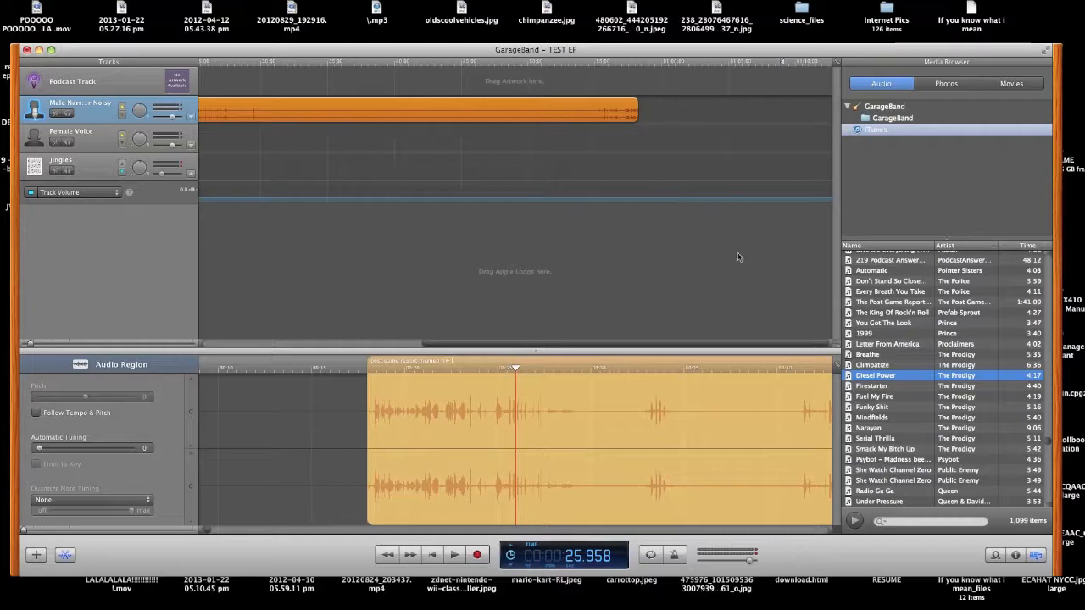
click(882, 345)
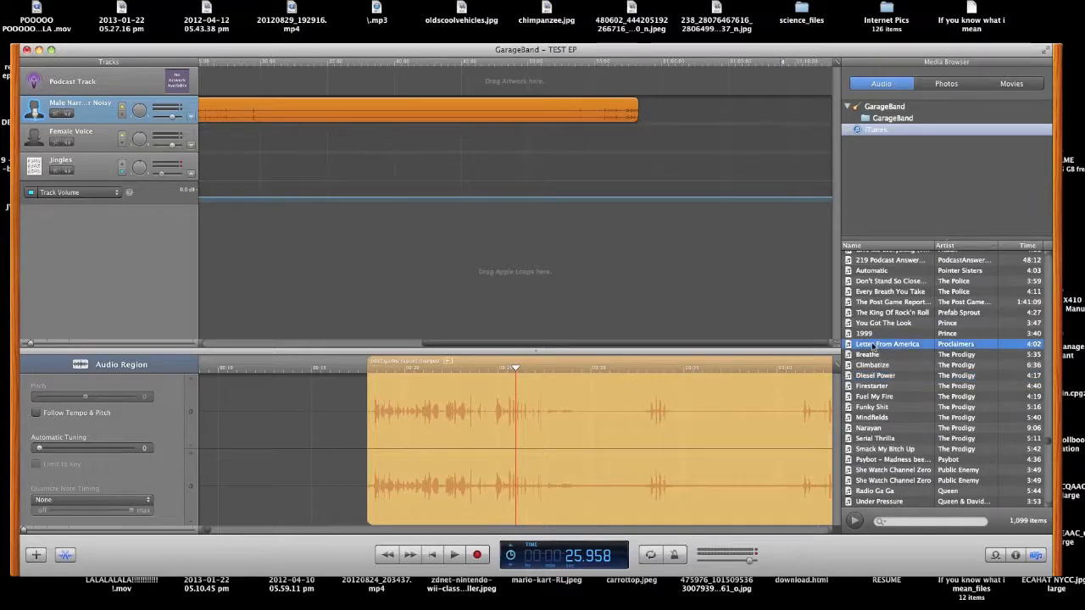
scroll(904, 407, down, 10)
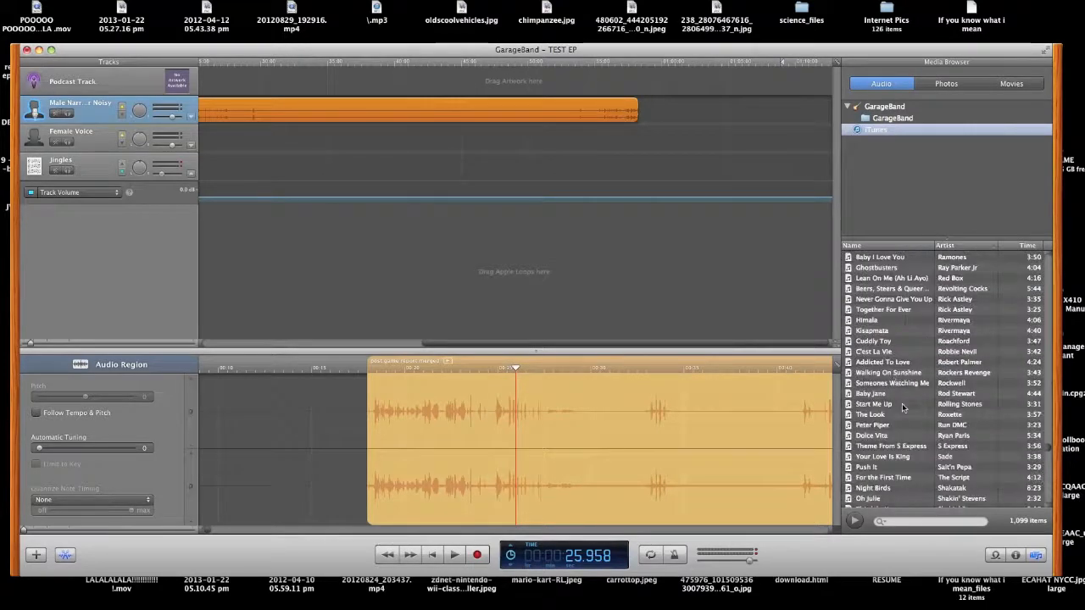
scroll(892, 379, up, 5)
drag(874, 320, 635, 166)
scroll(919, 392, down, 15)
click(881, 363)
drag(881, 363, 645, 190)
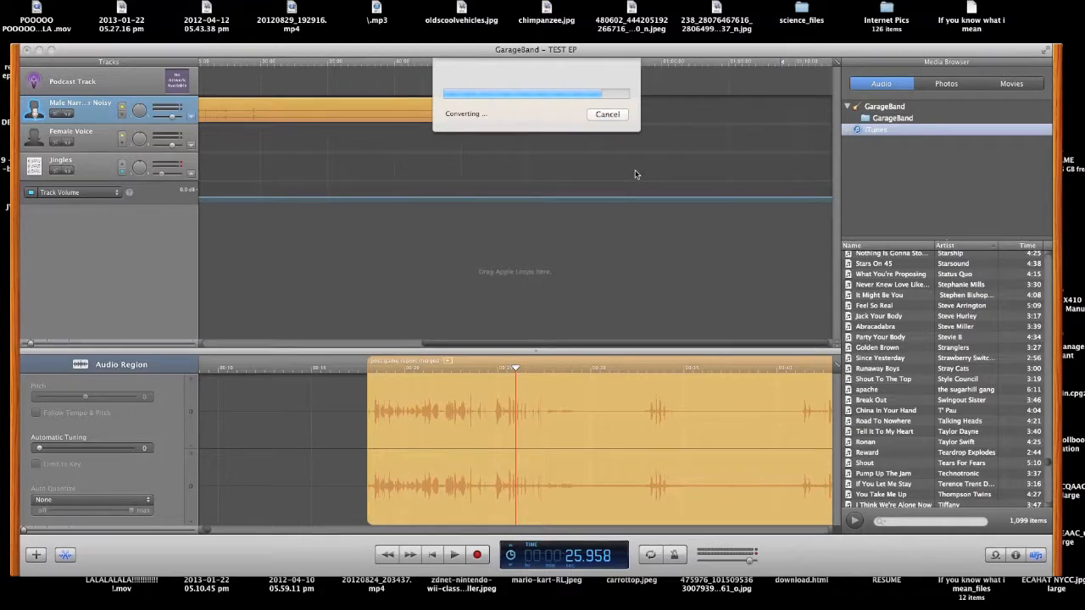
drag(664, 173, 635, 173)
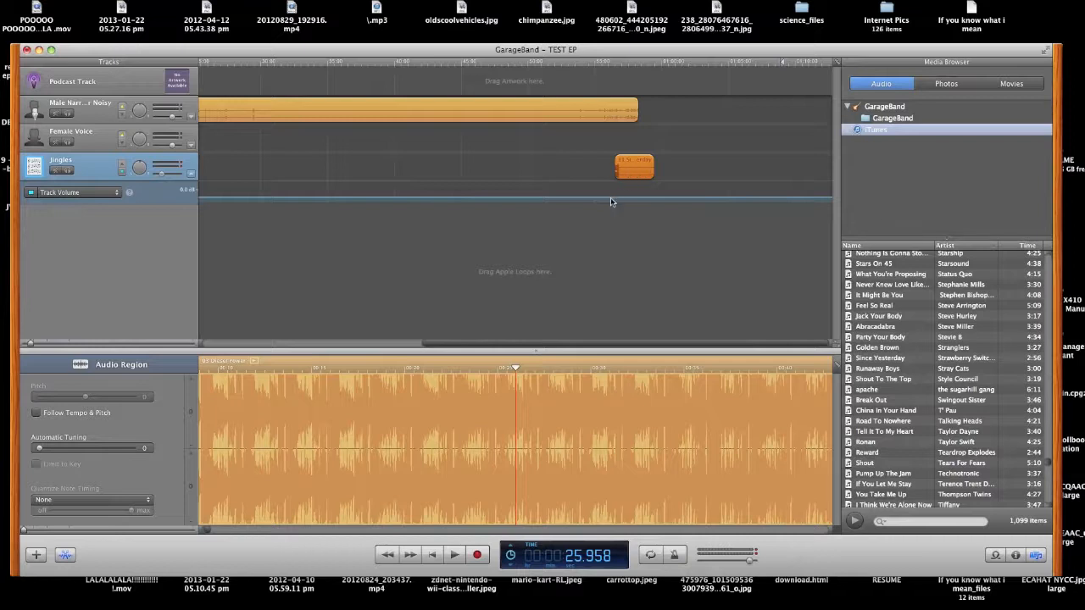
Add a point to the Jingles track's volume curve near the end of the last speech region, at about 58:15.
click(151, 345)
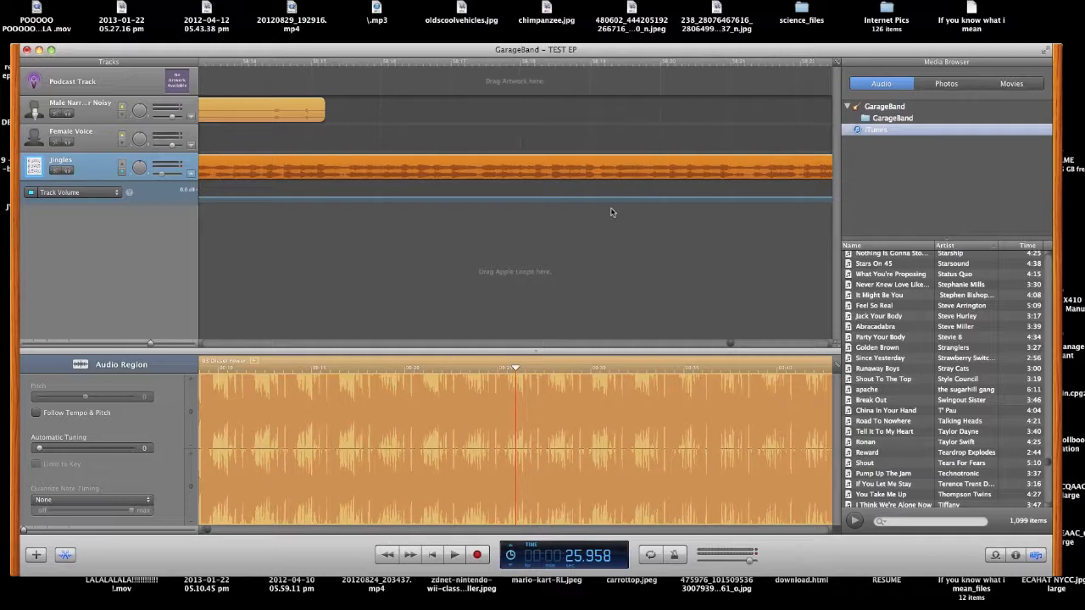
click(482, 108)
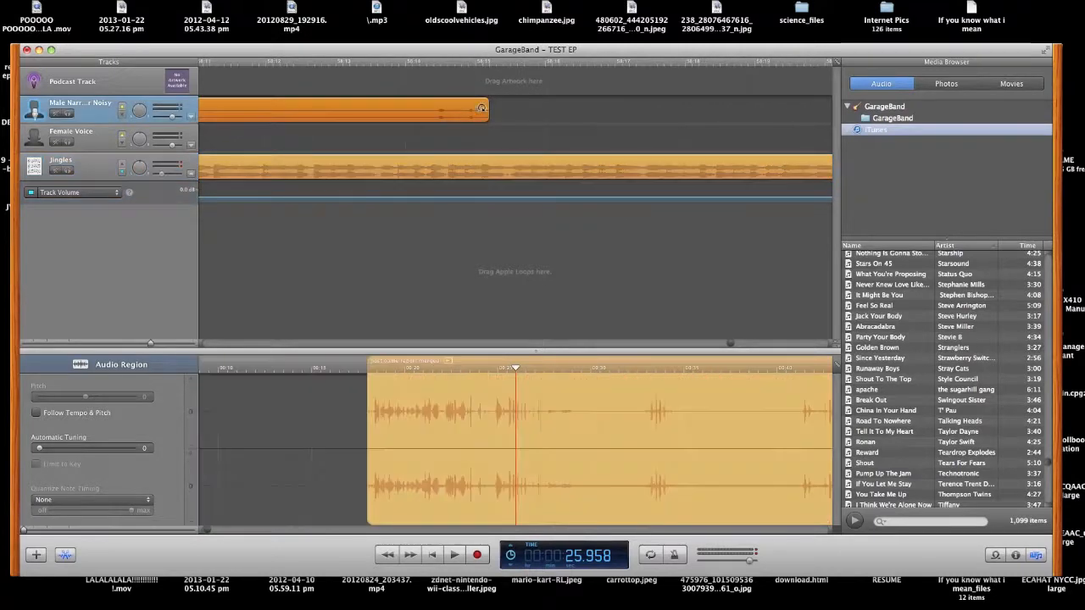
click(480, 64)
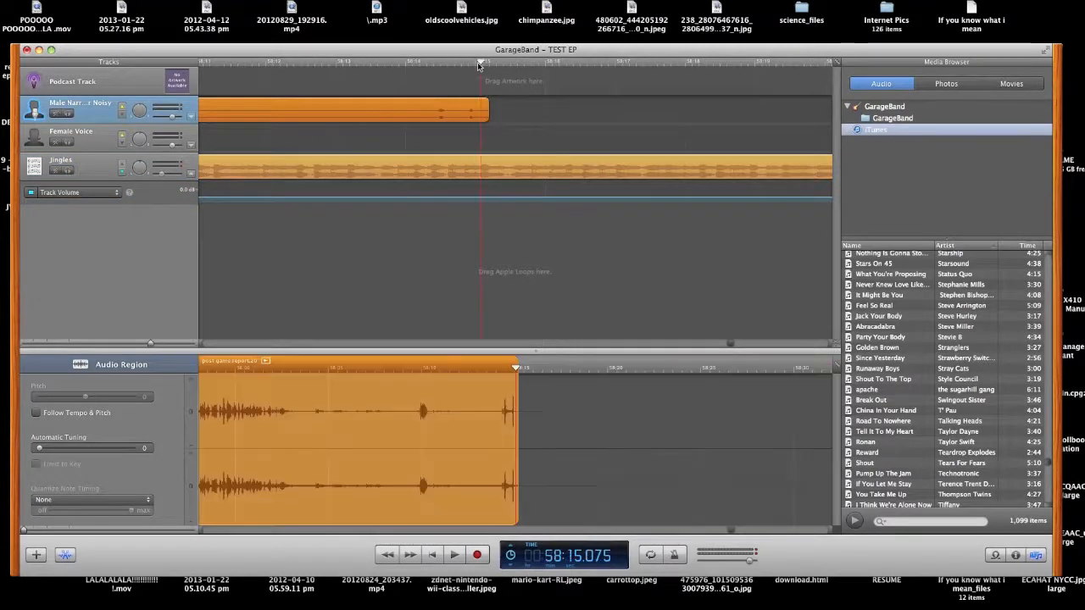
click(481, 199)
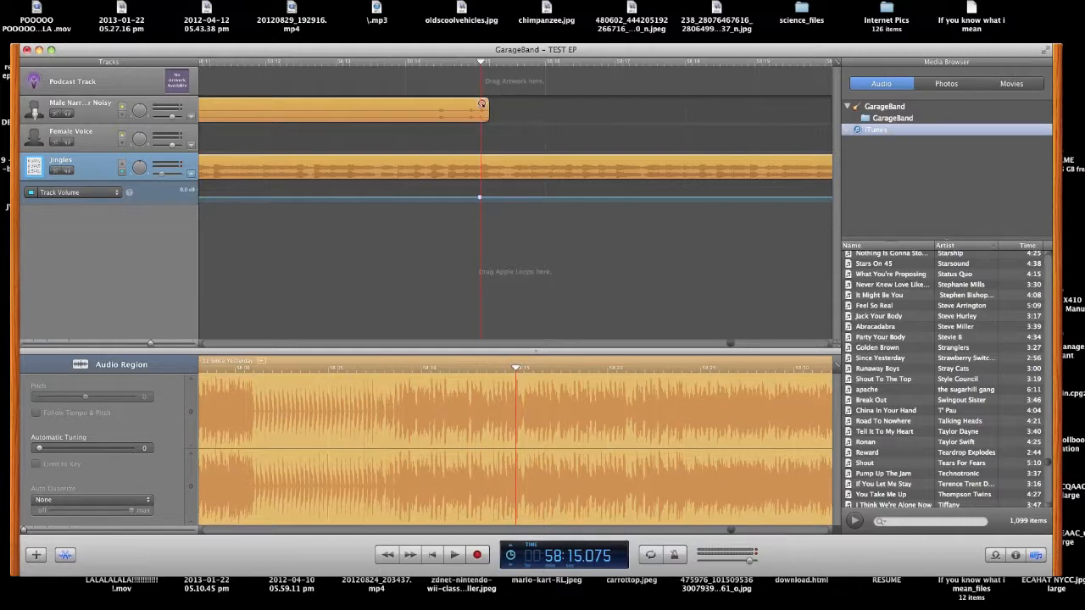
Trim the end of the last speech region back to about 58:15, in line with the volume point.
click(466, 117)
drag(482, 65, 476, 67)
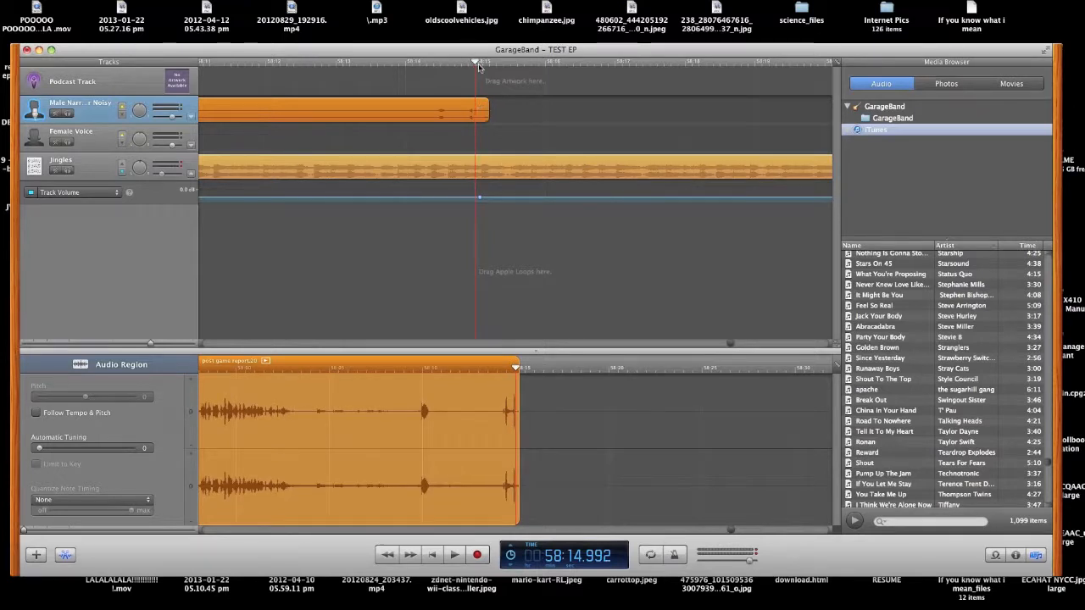
click(480, 67)
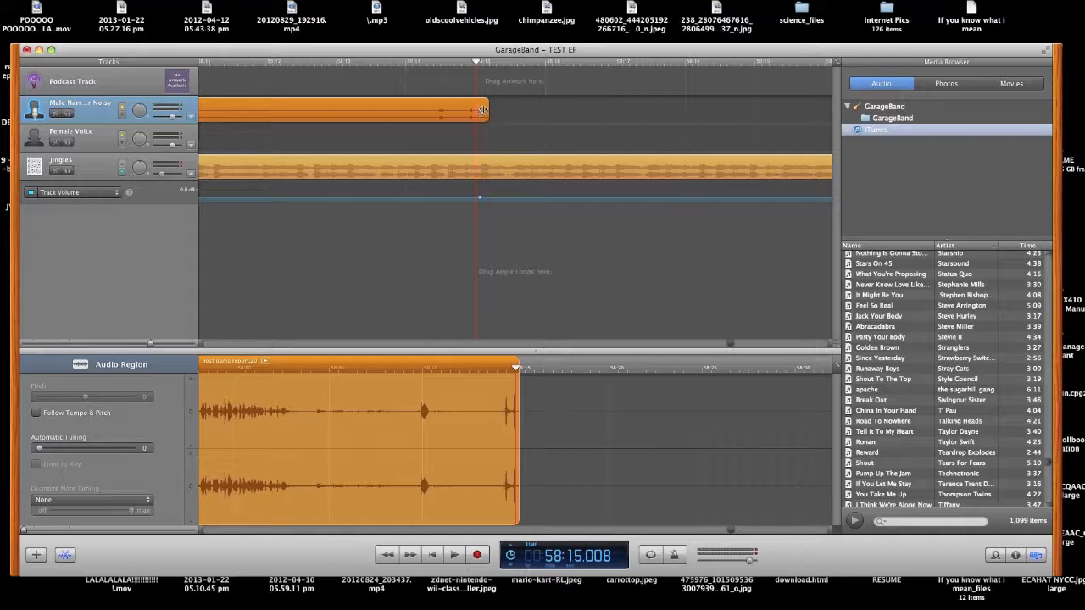
drag(483, 110, 480, 112)
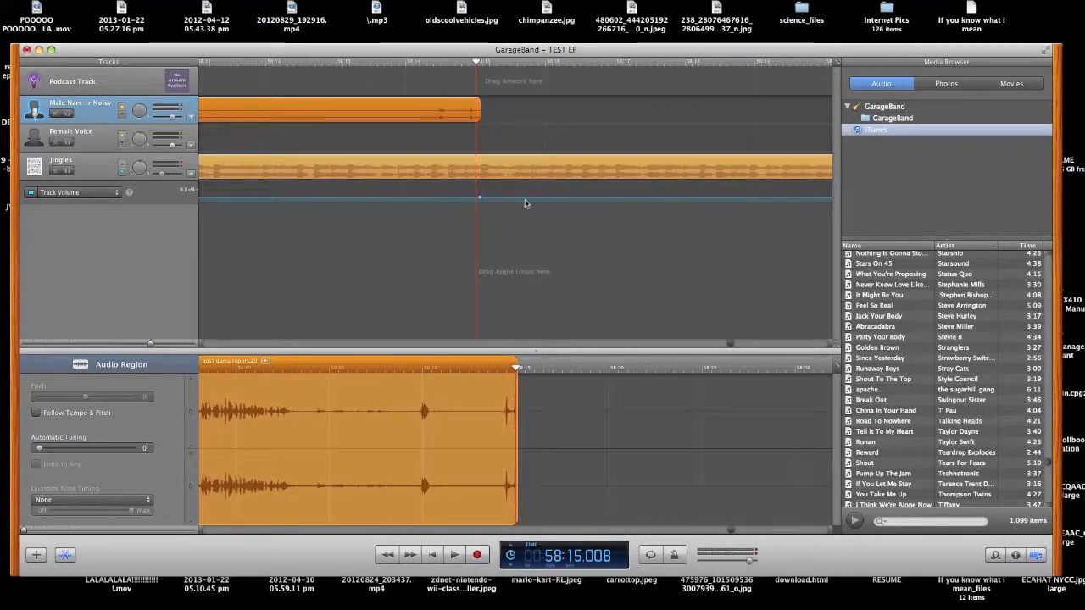
Add a second volume point where the speech ends, raise the outro music to 0.0 dB from there, and play the transition.
click(480, 200)
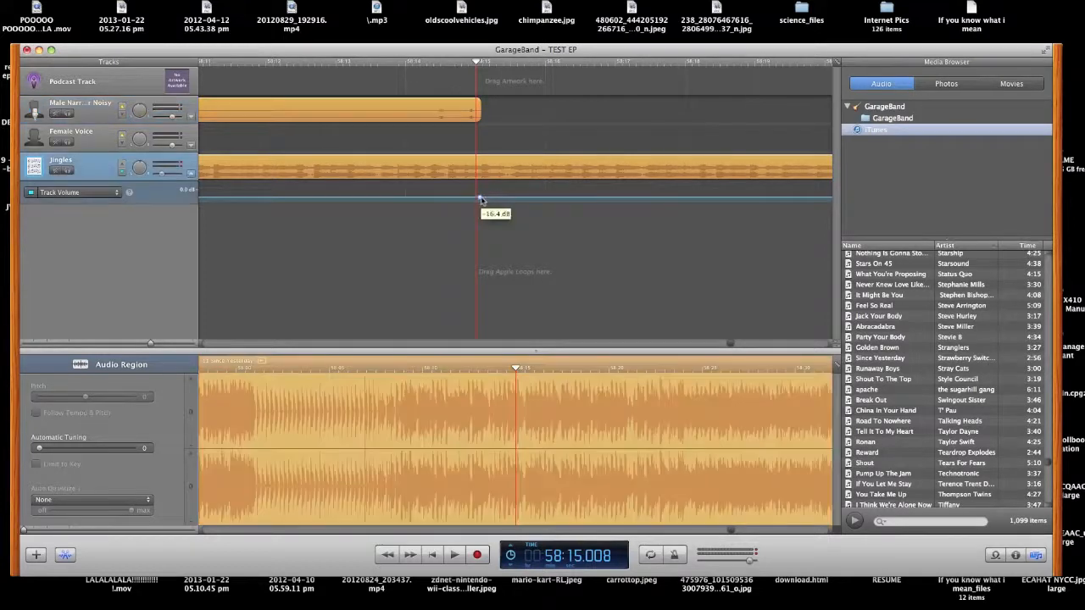
drag(482, 200, 482, 195)
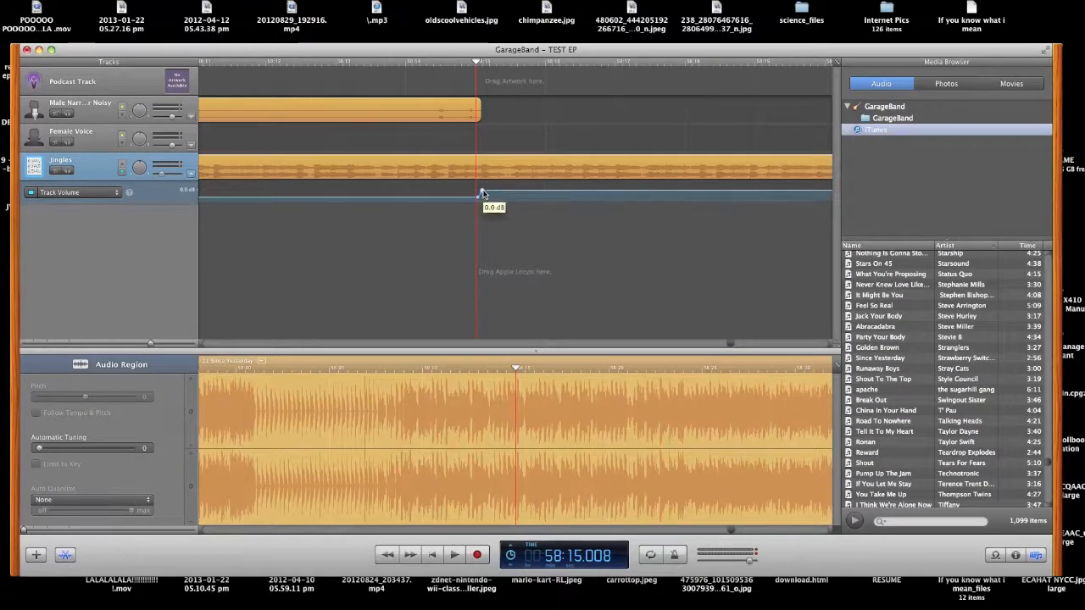
key(space)
key(space)
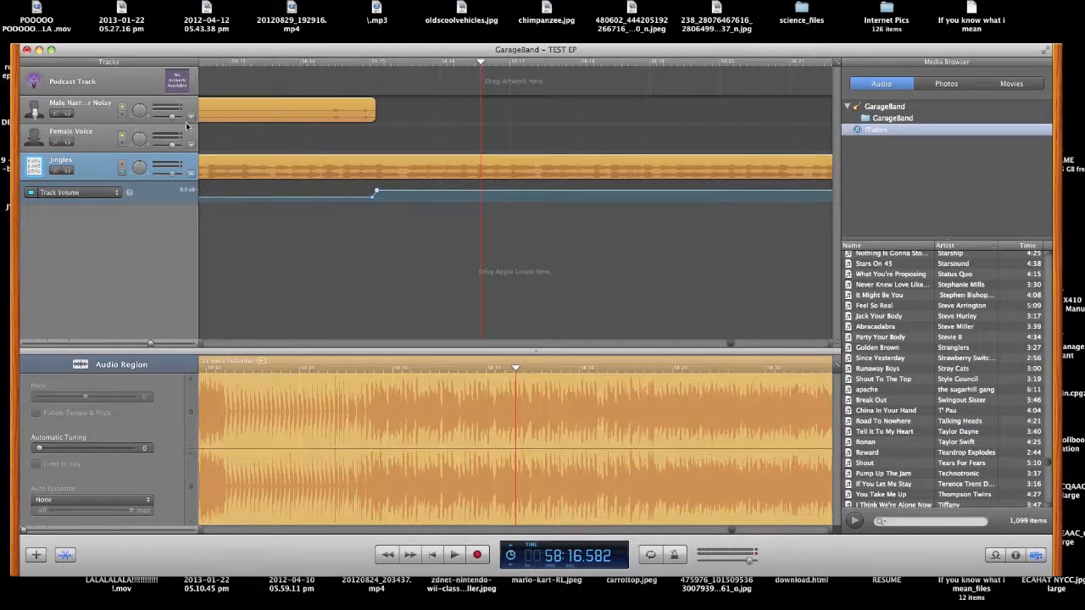
Return to the start of the timeline and open the options for exporting the podcast to disk.
click(24, 345)
scroll(317, 199, left, 10)
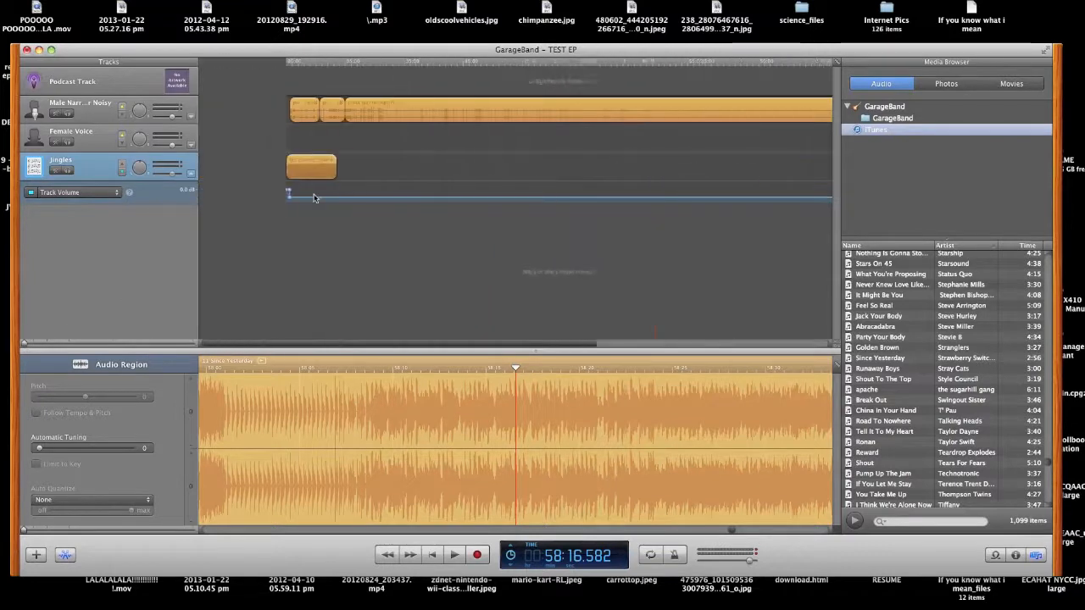
scroll(314, 198, left, 1)
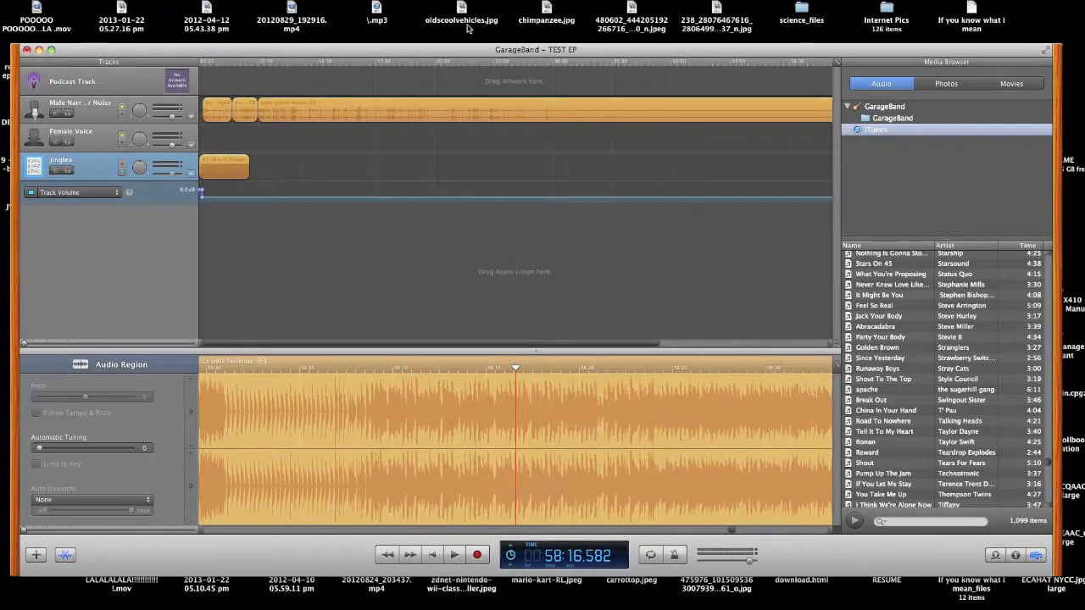
click(209, 0)
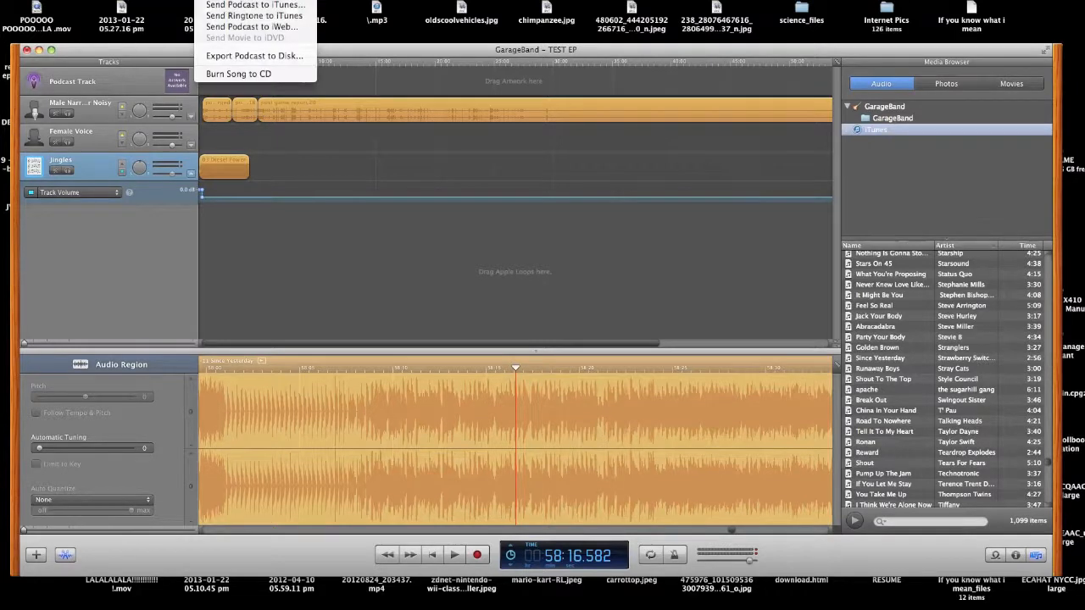
click(258, 57)
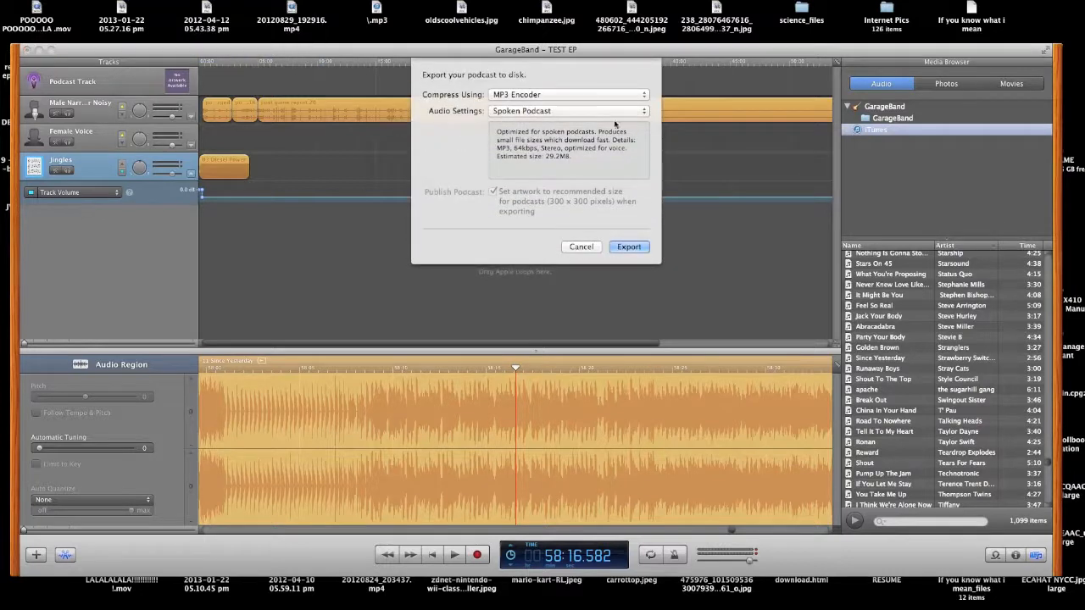
Set the podcast export to the AAC Encoder with Higher Quality audio settings.
click(636, 94)
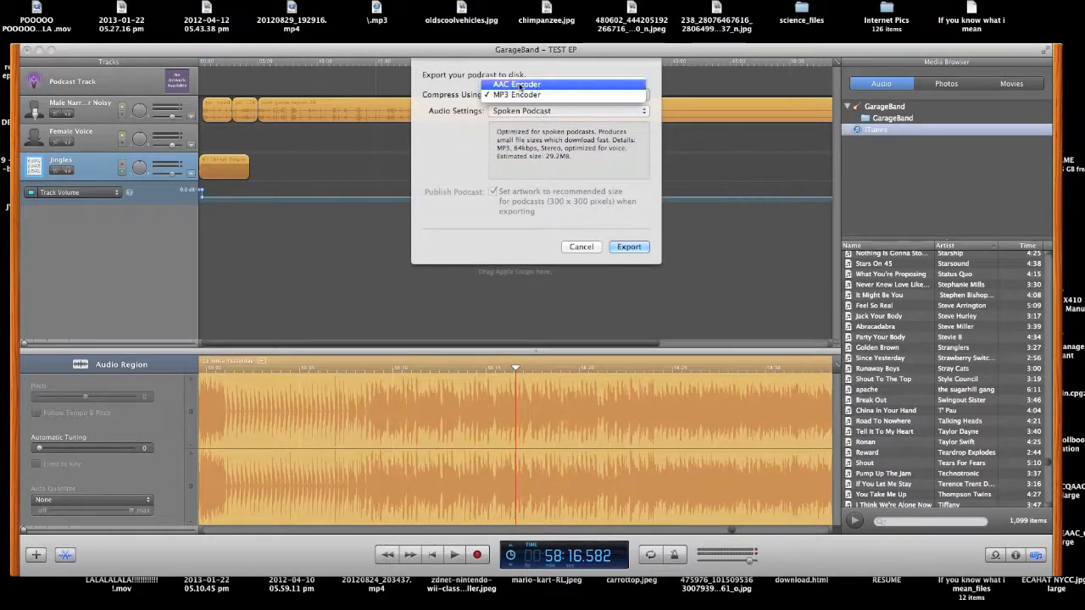
click(519, 86)
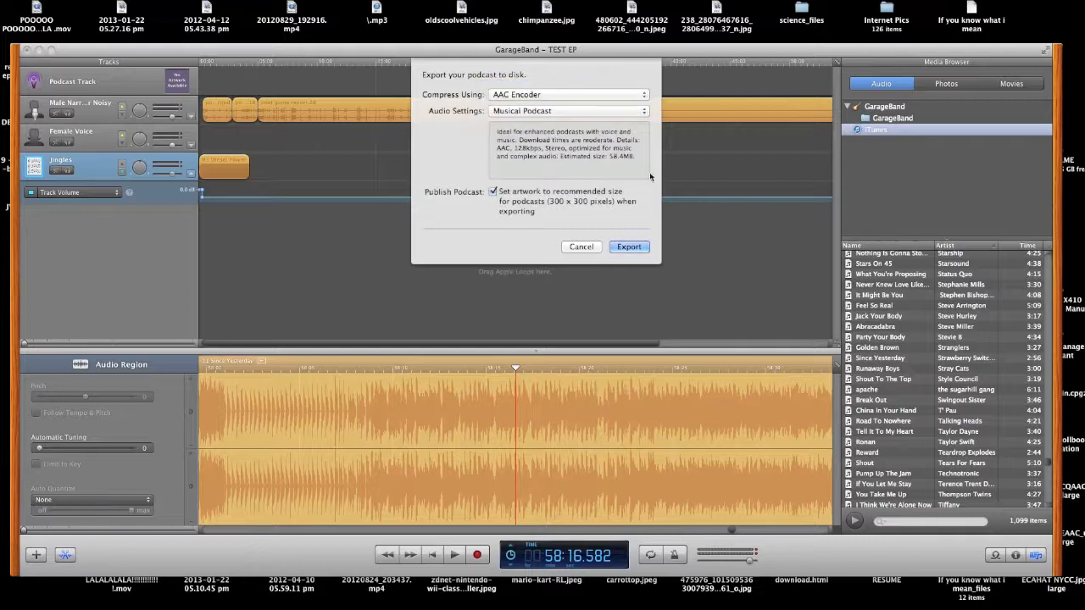
click(644, 110)
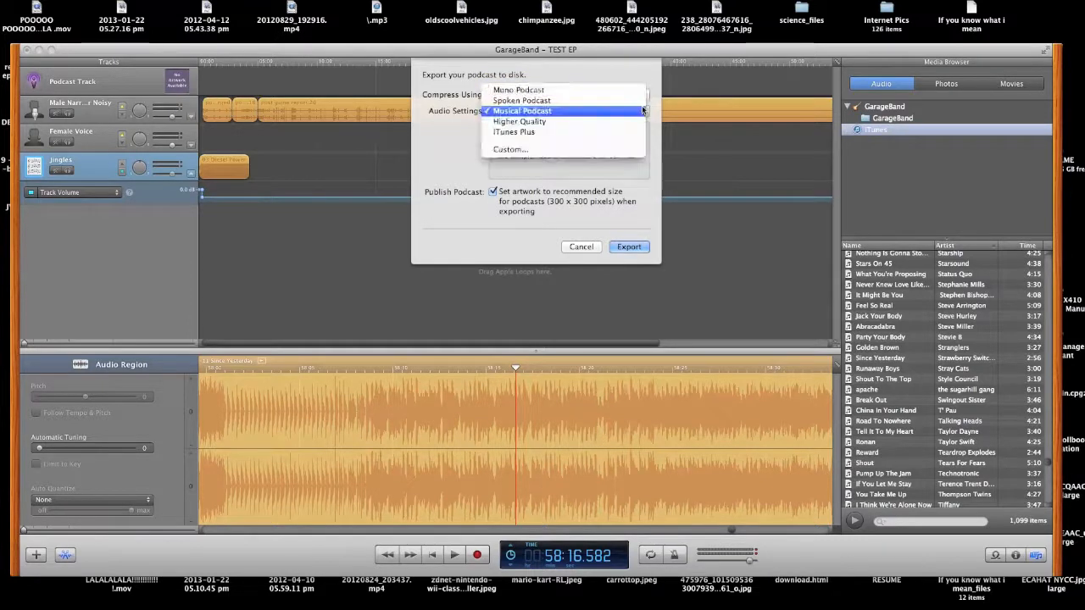
click(547, 124)
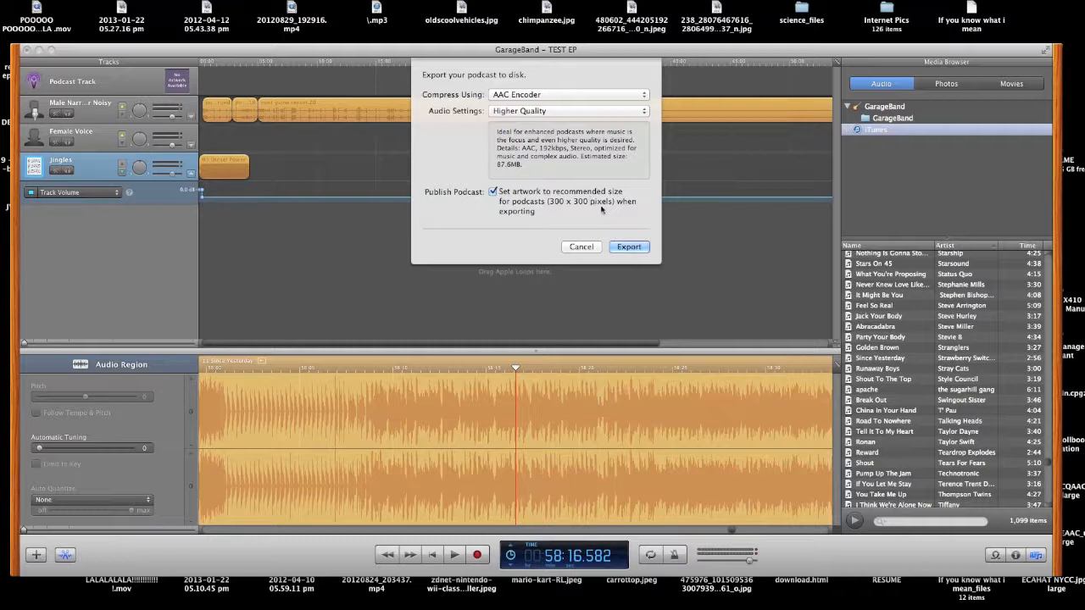
Switch the export compression to the MP3 Encoder and choose the Higher Quality audio settings.
click(543, 95)
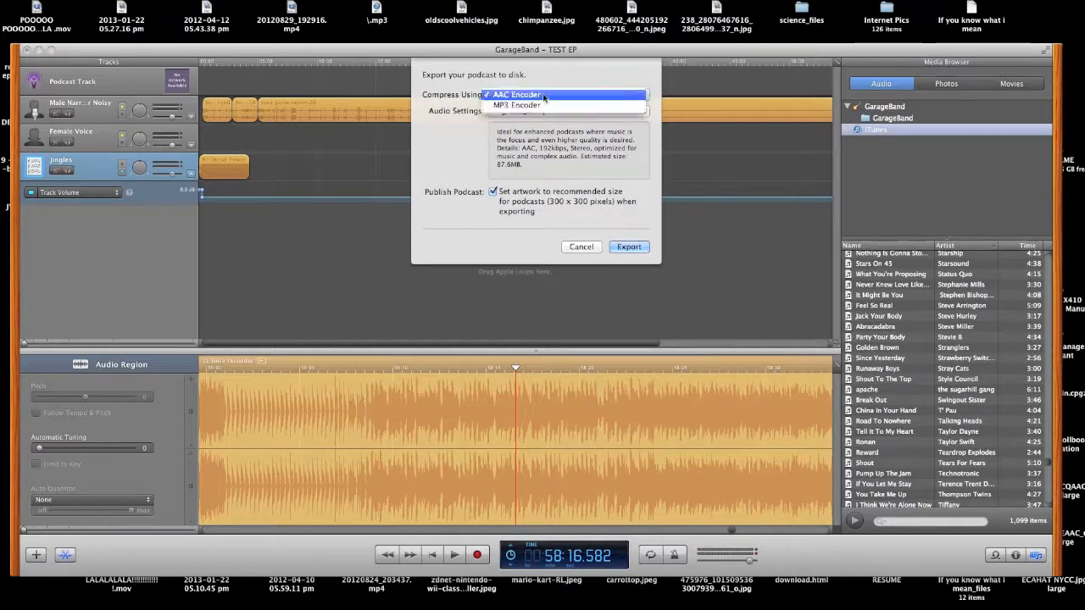
click(535, 108)
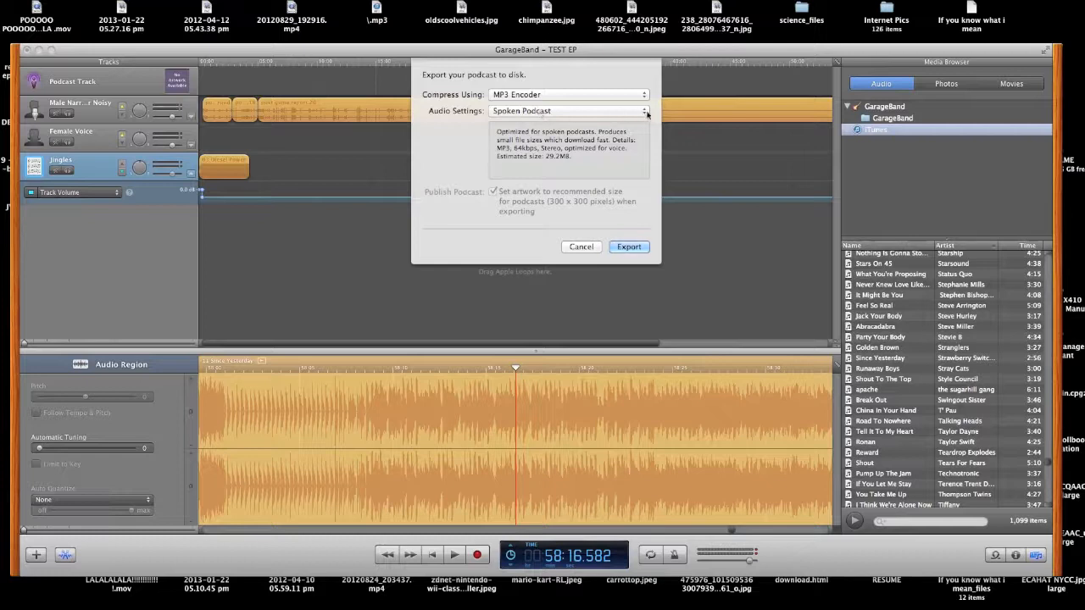
click(530, 111)
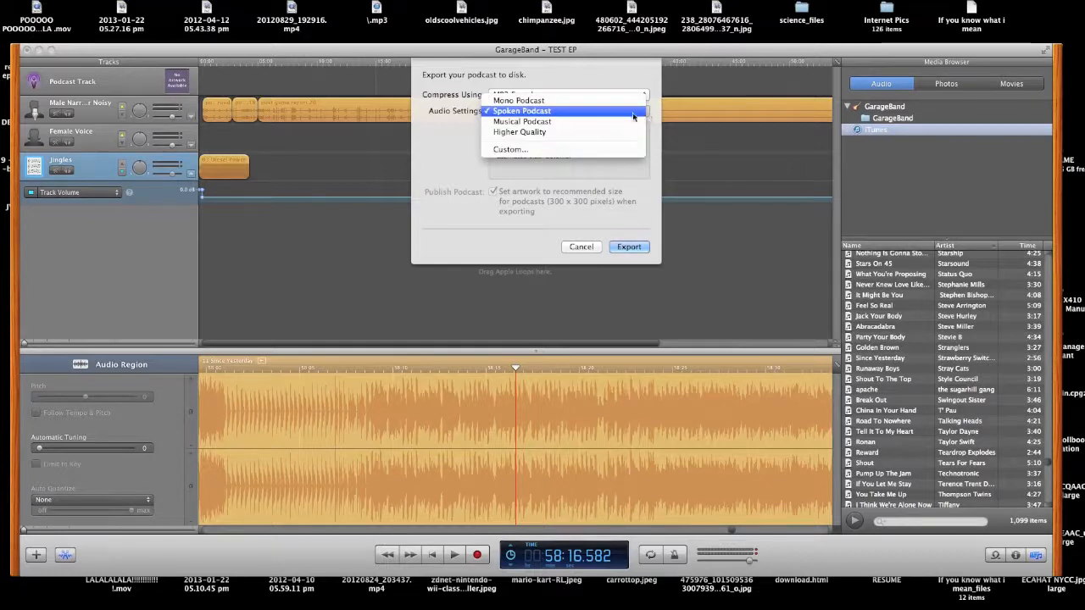
click(537, 134)
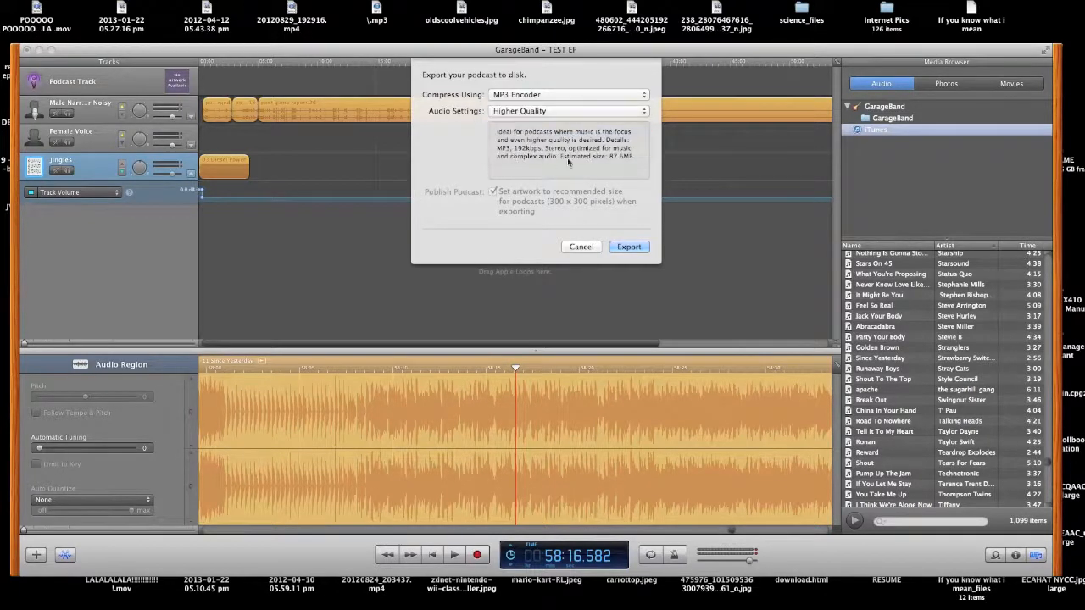
Choose the Spoken Podcast audio settings for the MP3 file and start the export.
click(646, 111)
click(539, 90)
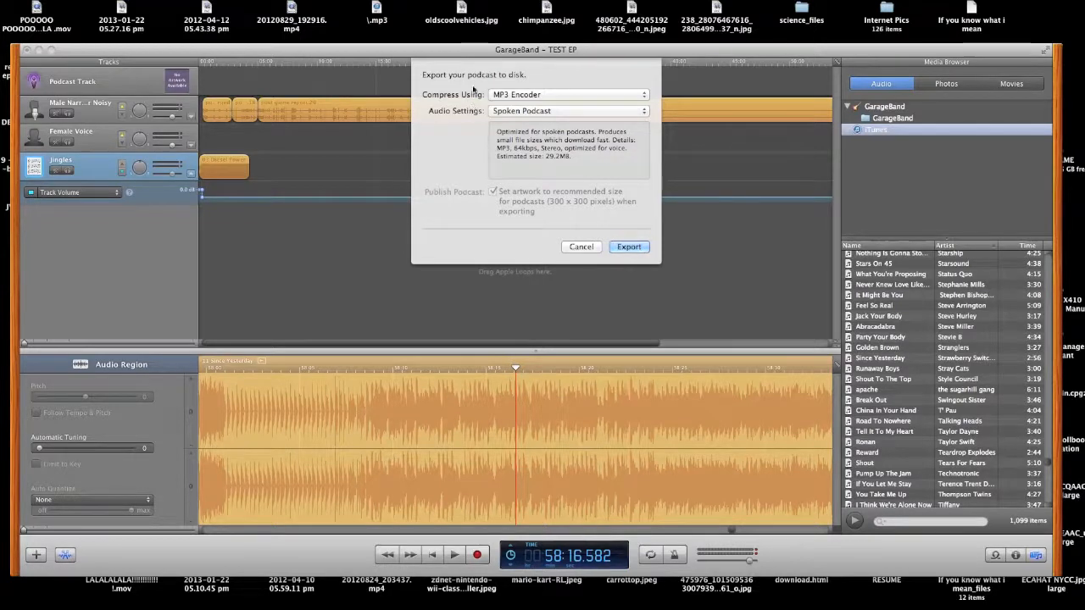
click(629, 247)
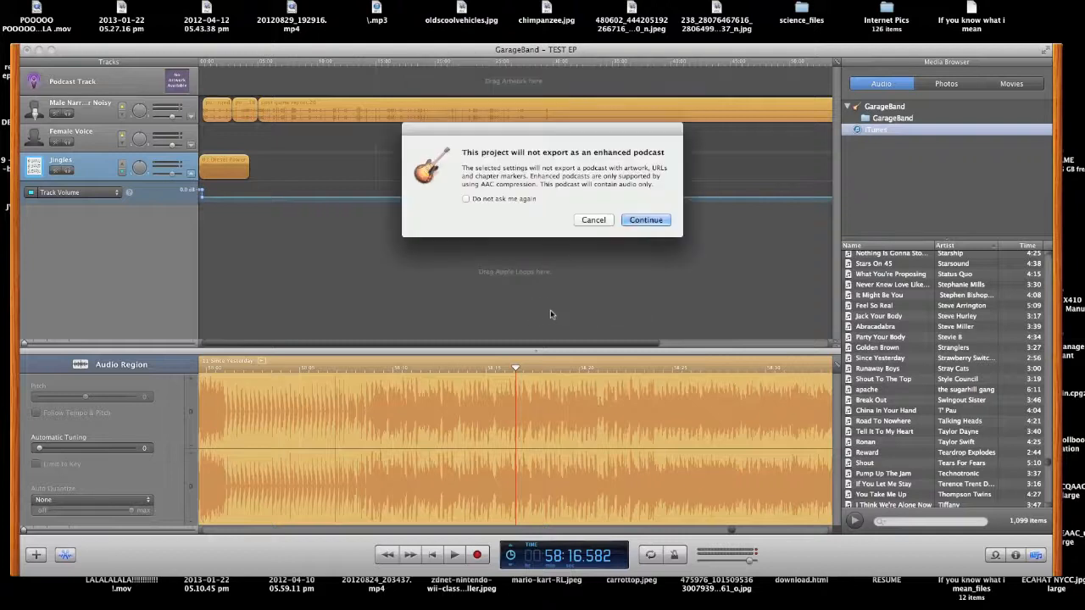